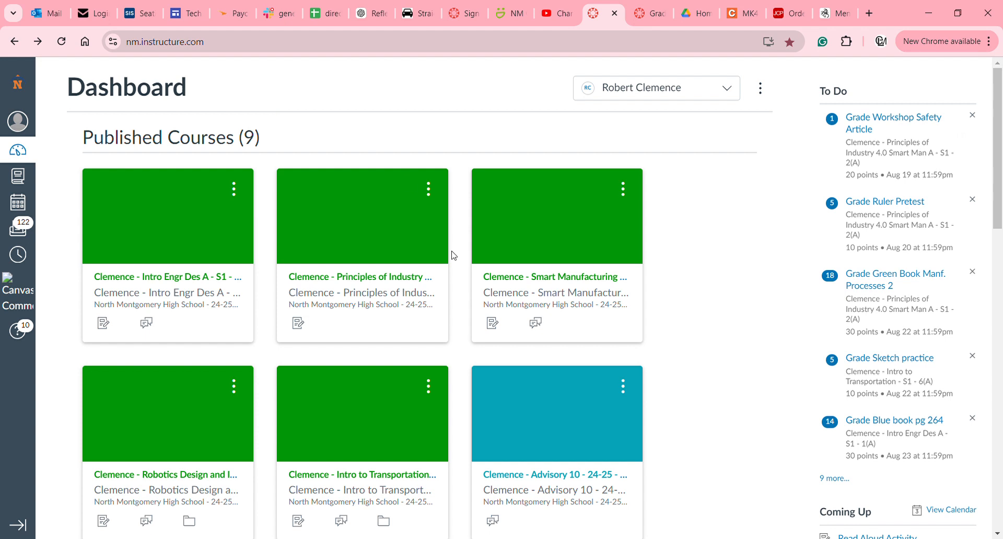
Open the Intro Engr Des B - S2 - 1(A) course, closing the New Analytics page opened on the way.
scroll(725, 338, down, 14)
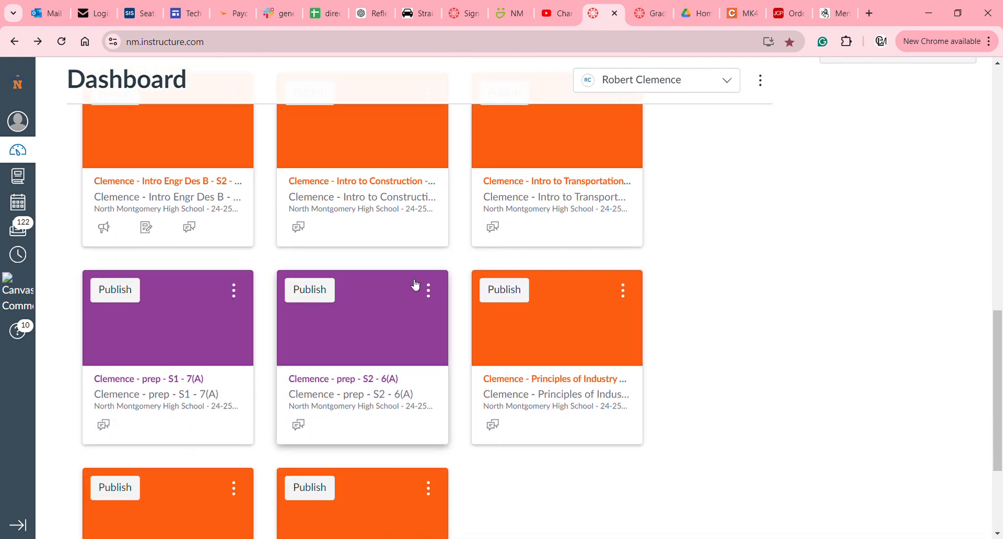
click(189, 137)
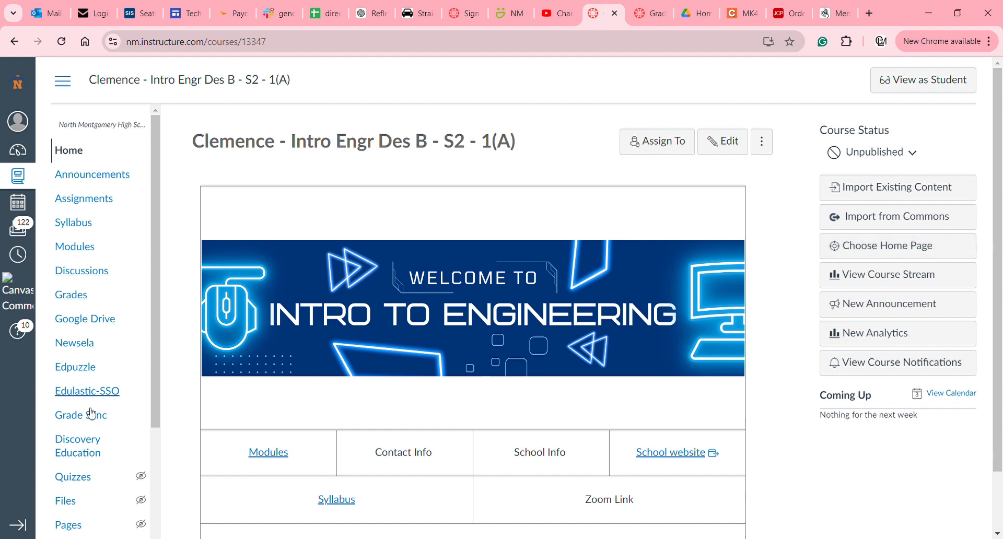
scroll(86, 446, down, 3)
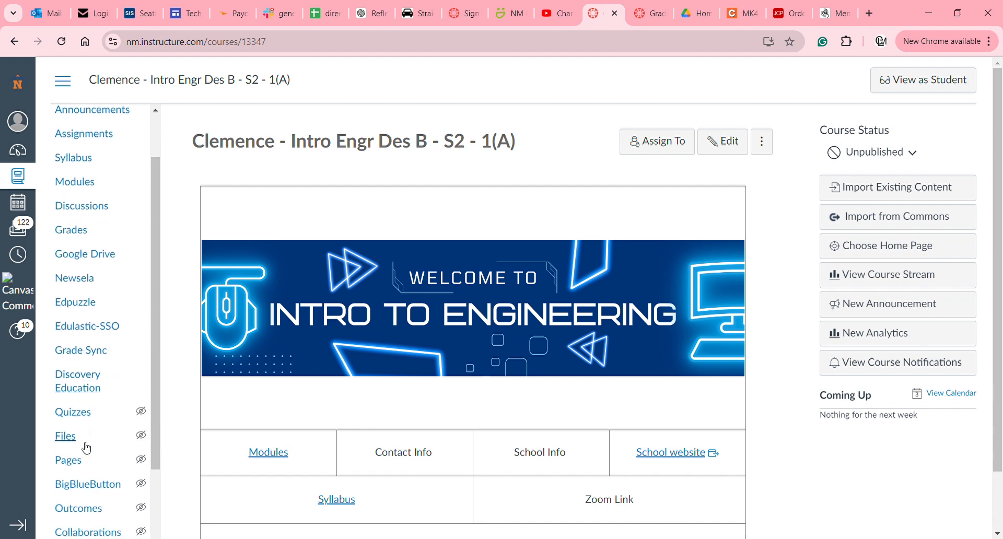
click(120, 521)
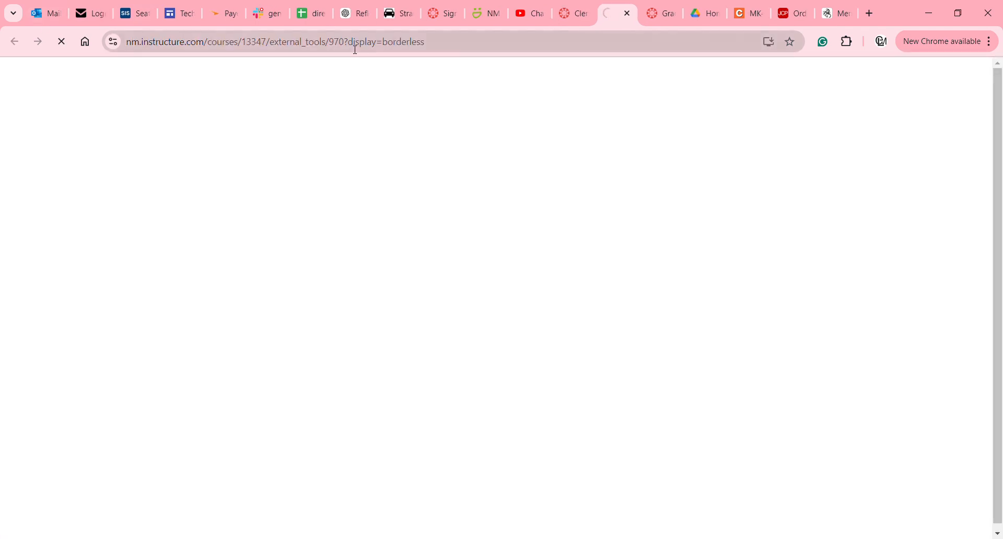
click(627, 13)
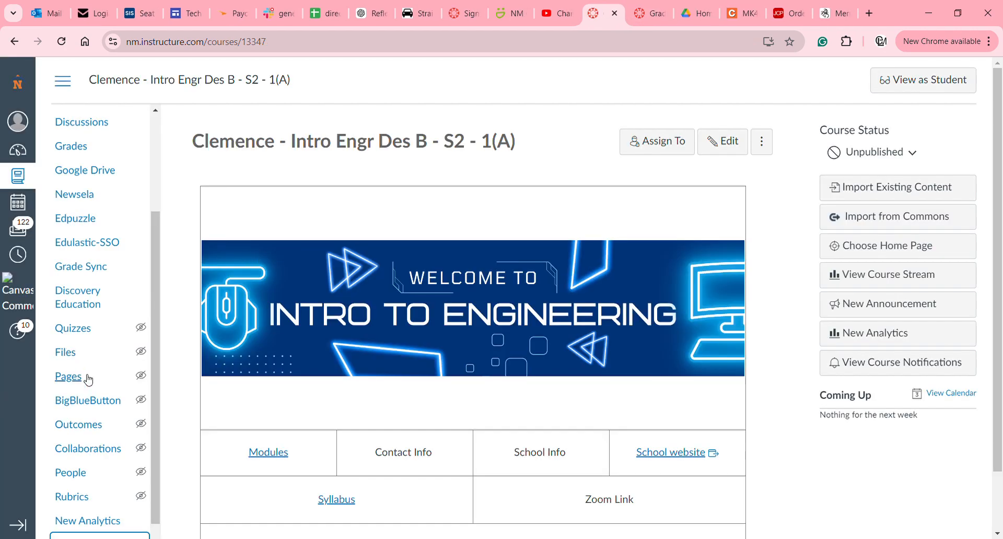
Bring up the Choose Course Home Page dialog from the course home sidebar.
scroll(94, 230, down, 2)
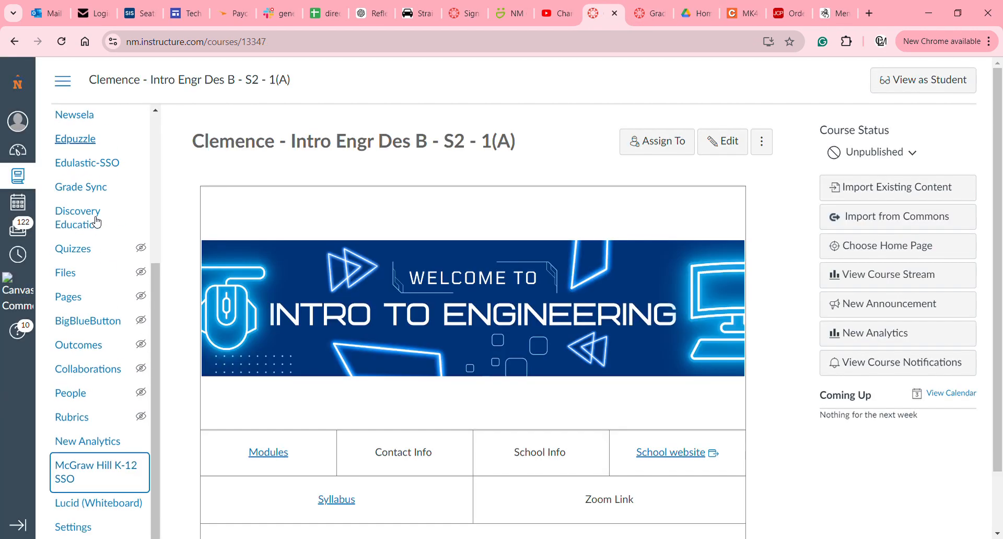
scroll(96, 219, up, 5)
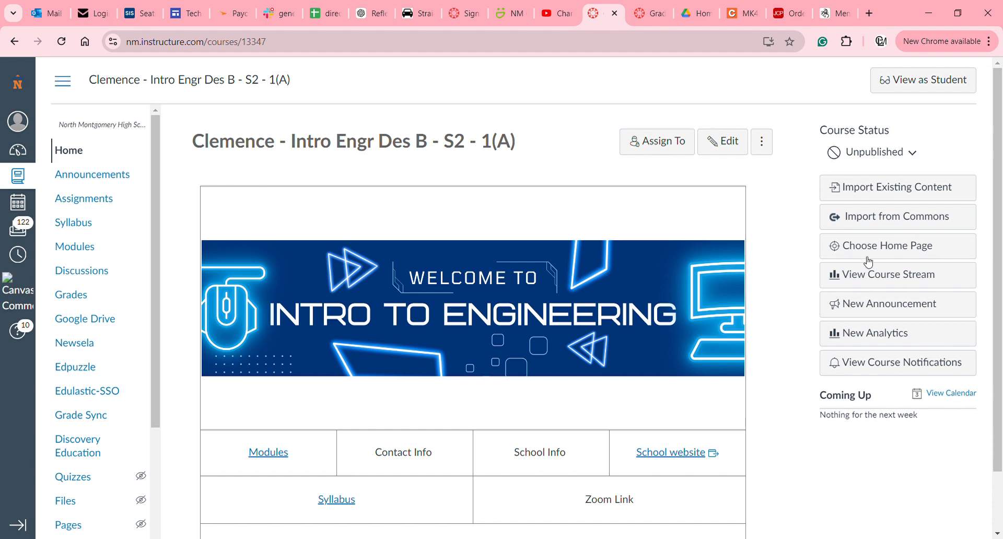
click(890, 252)
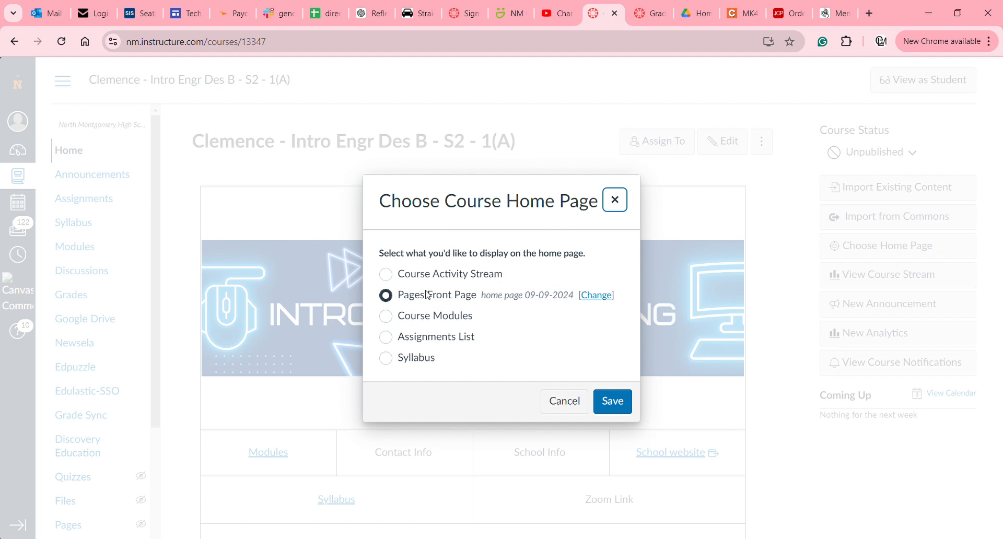
Save Pages Front Page as the Intro Engr Des B course home page.
click(624, 410)
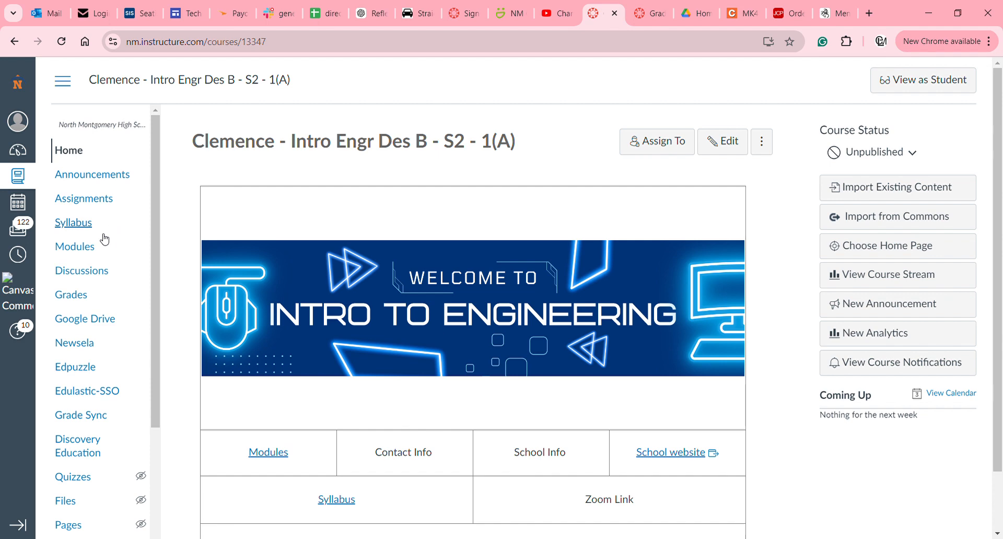
Go to the Intro Engr Des B Assignments list from the course navigation.
scroll(102, 237, down, 1)
scroll(104, 239, up, 1)
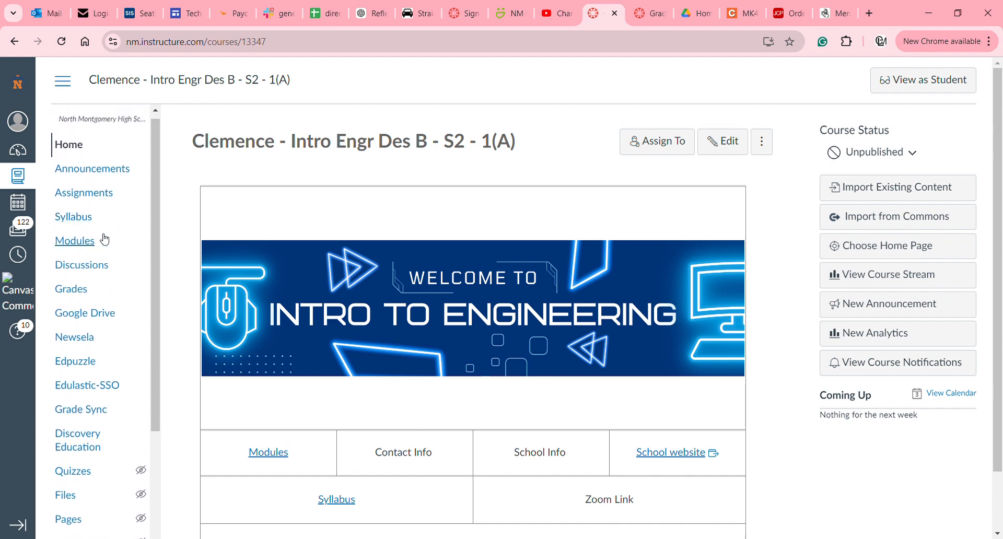
click(98, 195)
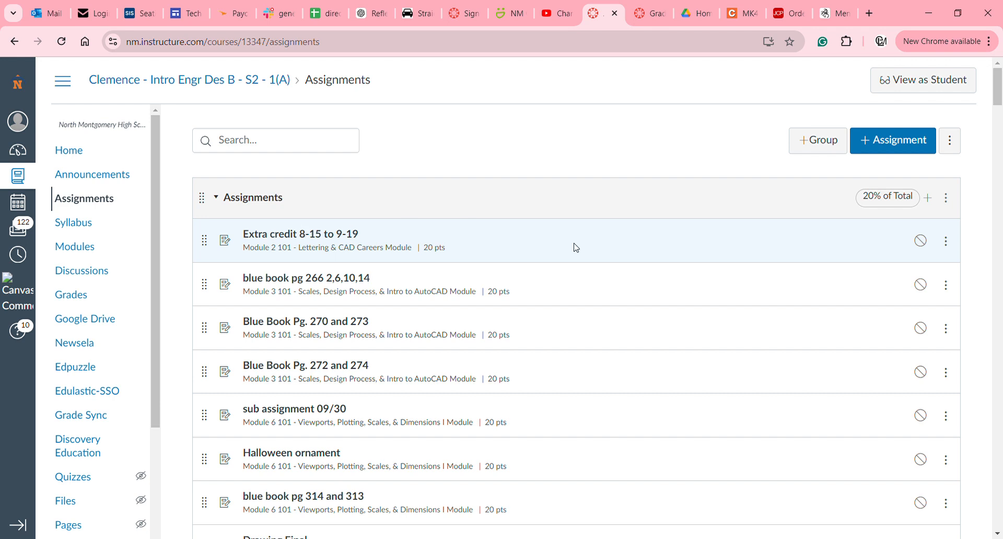
Create a new assignment named 'Test assignmnet work sheet' and place the cursor in its description.
click(889, 144)
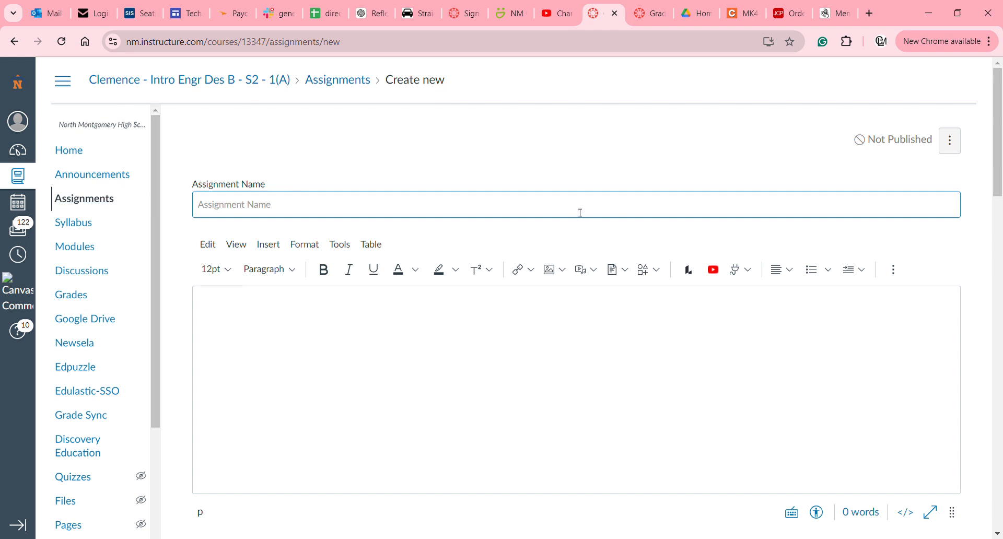
text(Test assignmnet work sheet)
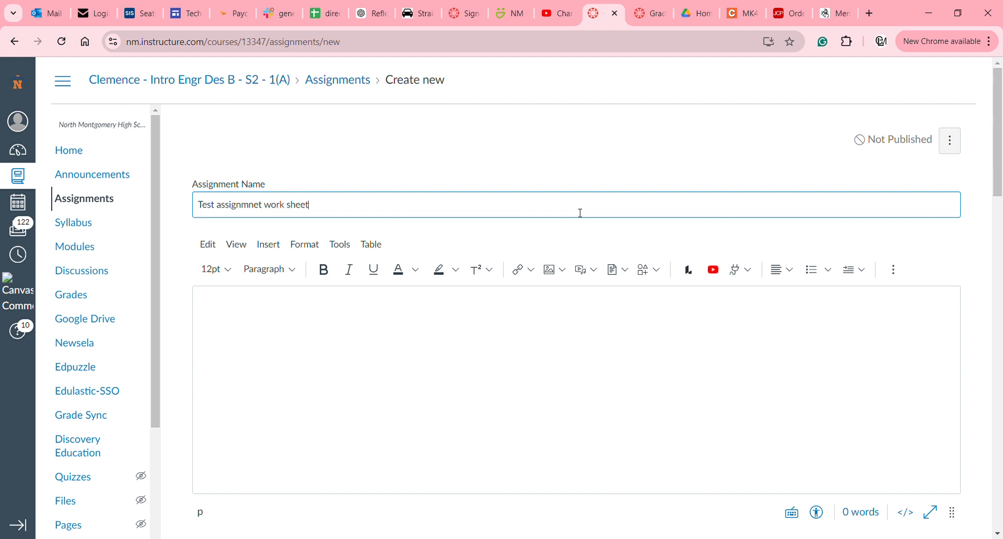
click(333, 312)
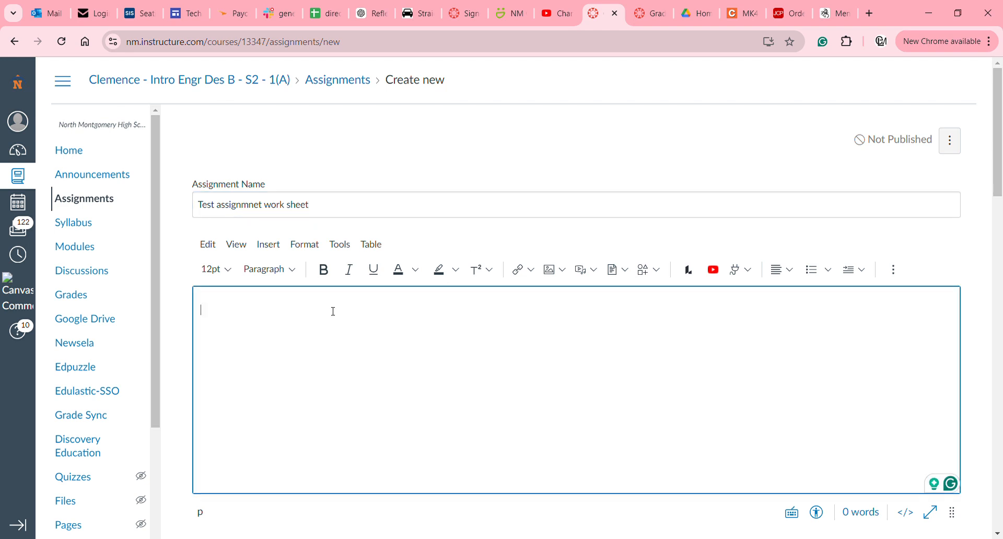
Write 'Complete Worksheet and turn in to canvas.', correcting the 'Compelete' typo, then add a new line.
text(Compelete)
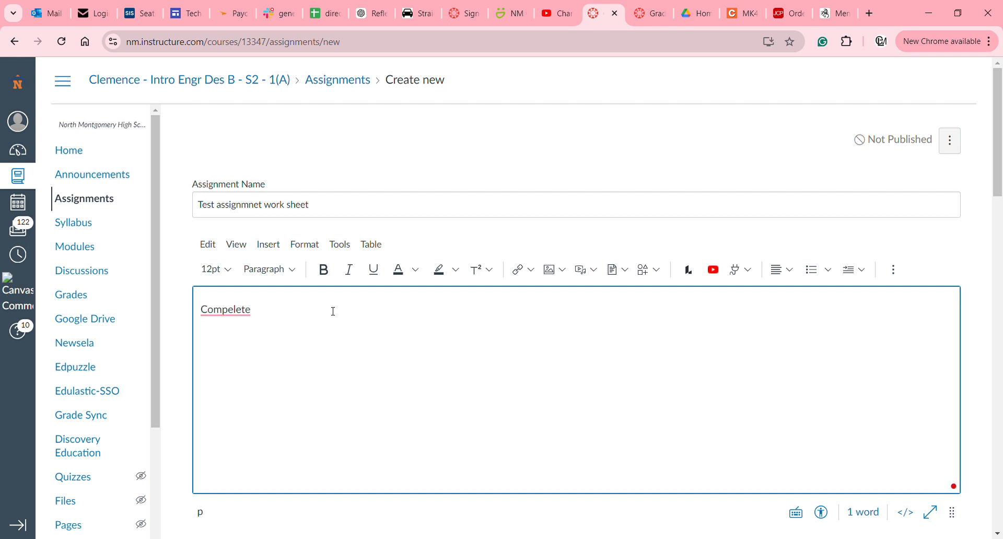
click(238, 314)
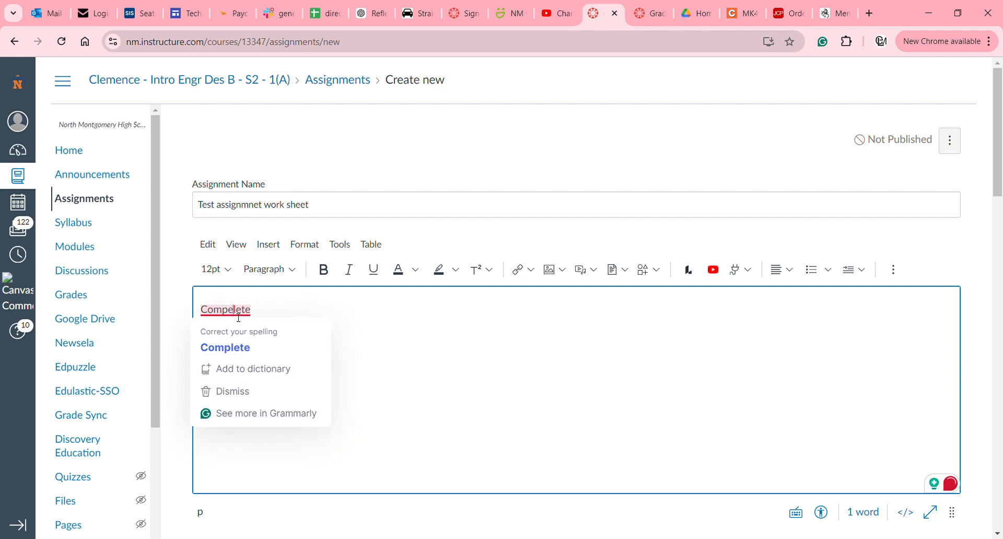
click(238, 349)
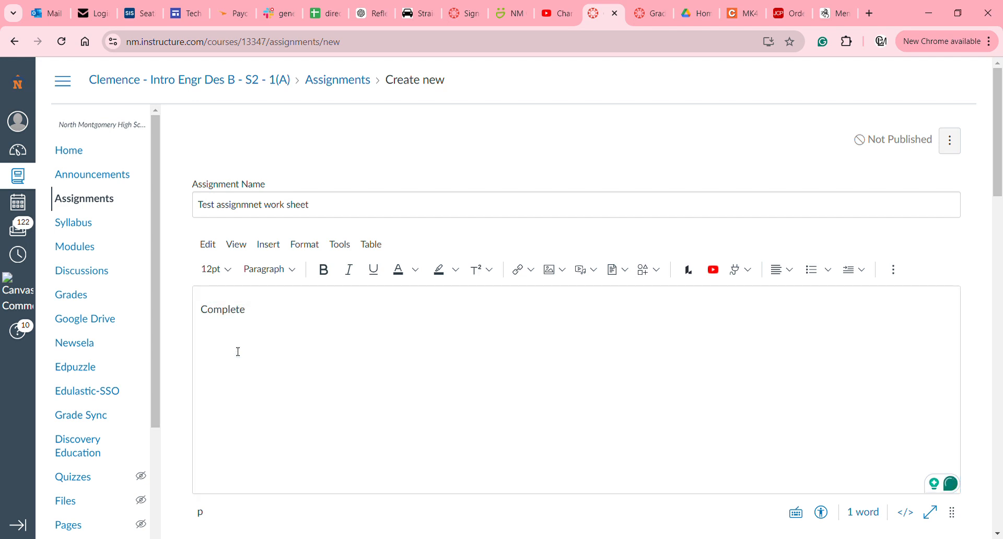
click(292, 319)
text(Wor)
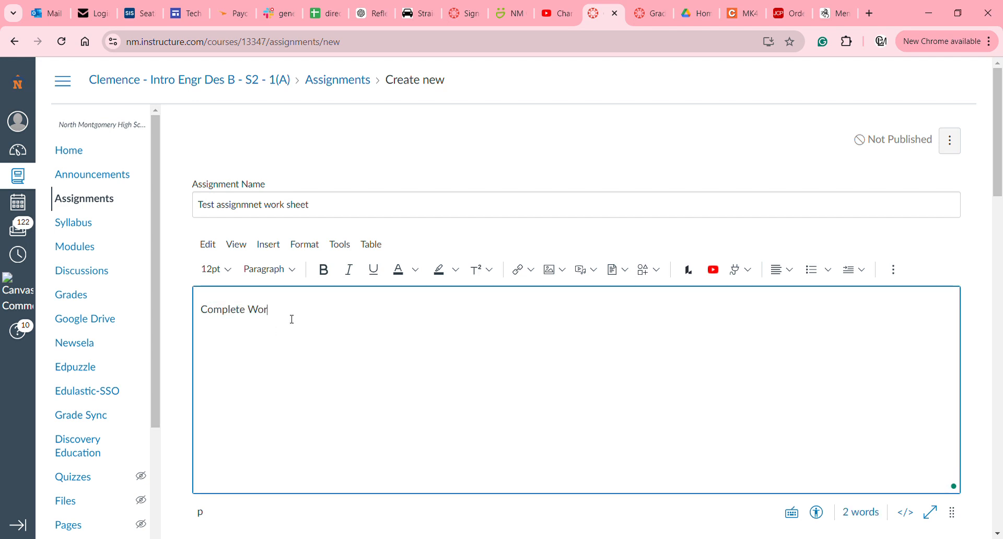
text(ksheet)
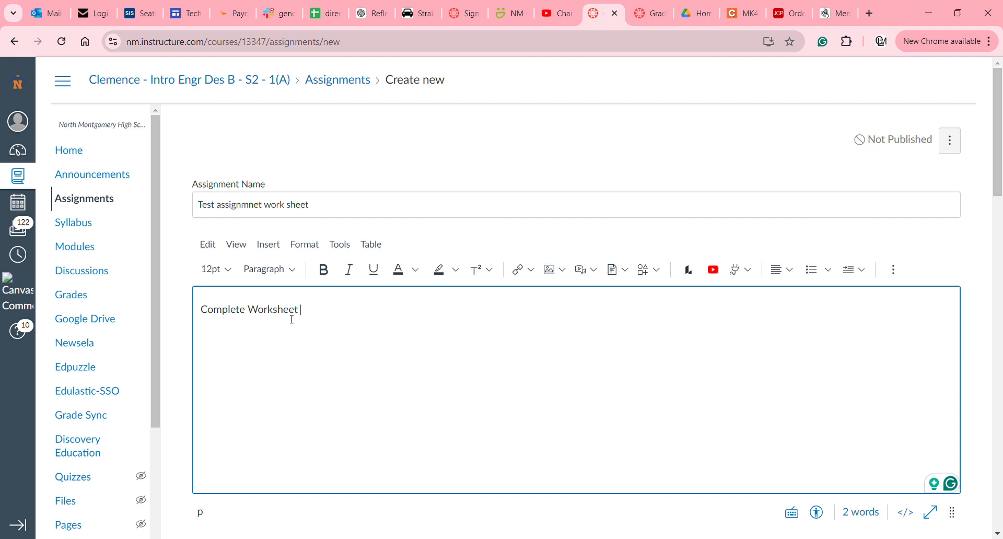
text(and turn in to canvas)
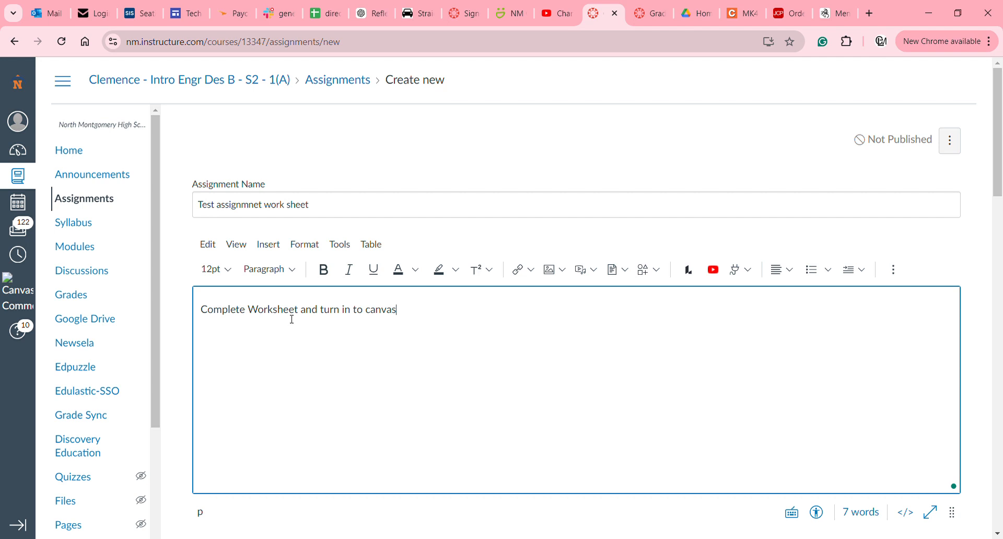
text(.)
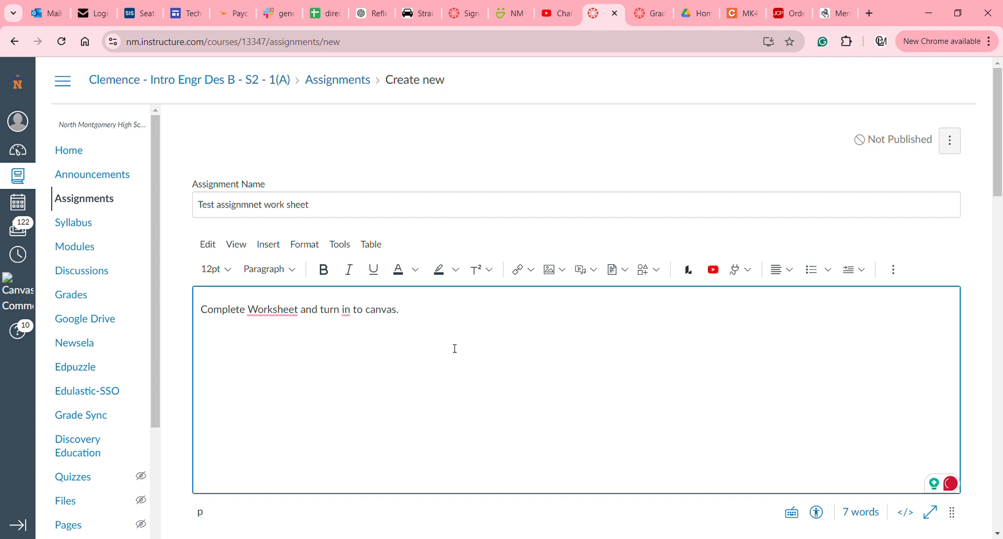
key(Return)
Insert a link to the course file Lab-1.pdf below the description and close the files tray.
click(625, 271)
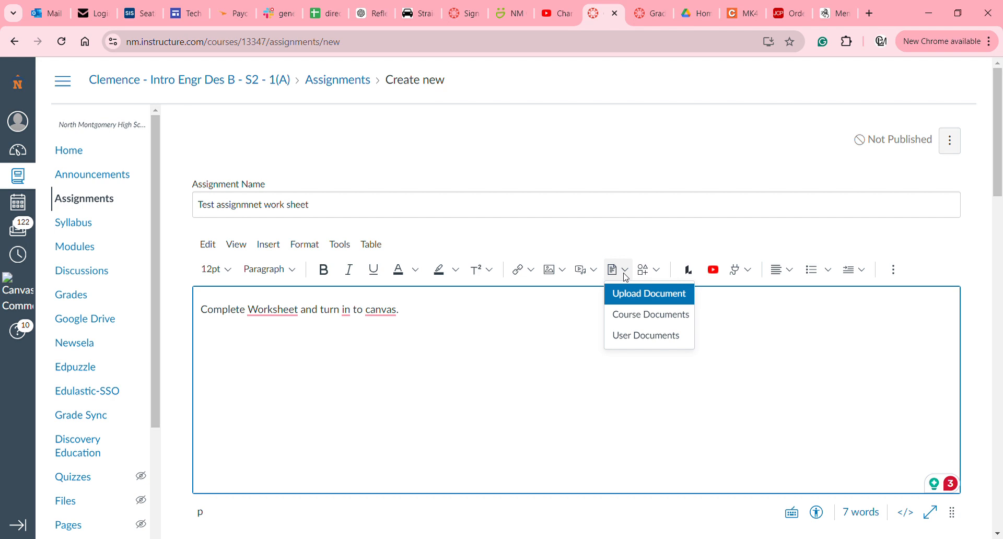
click(651, 315)
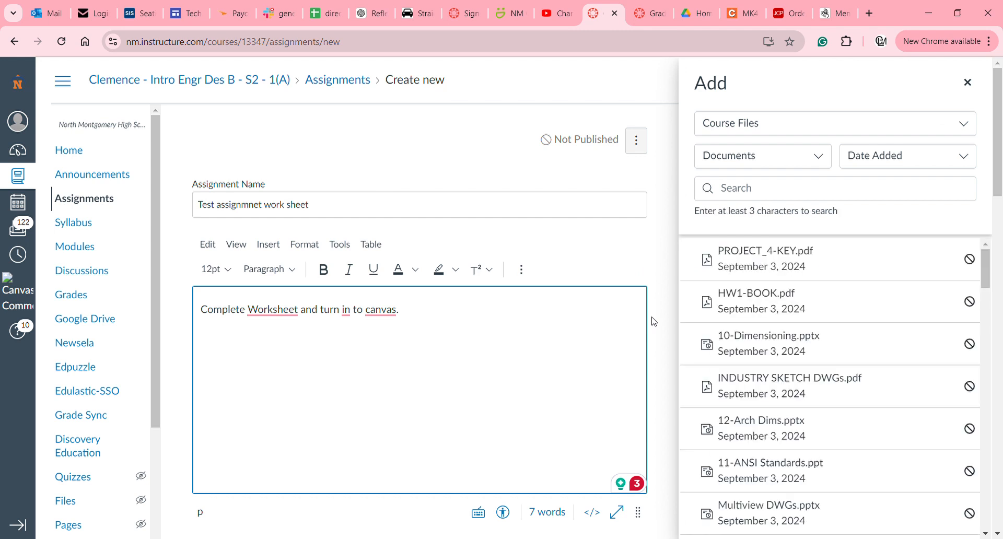
scroll(803, 323, down, 5)
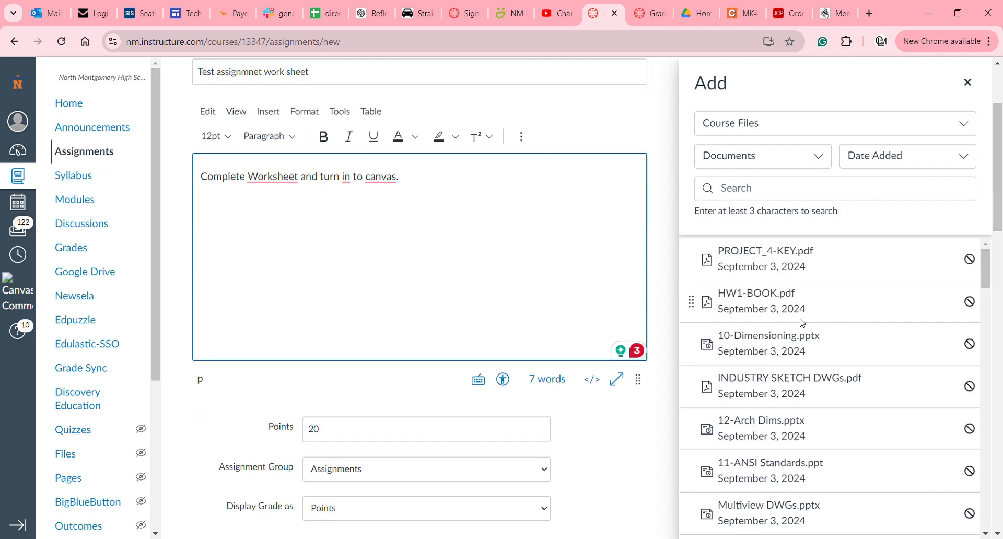
scroll(802, 323, up, 3)
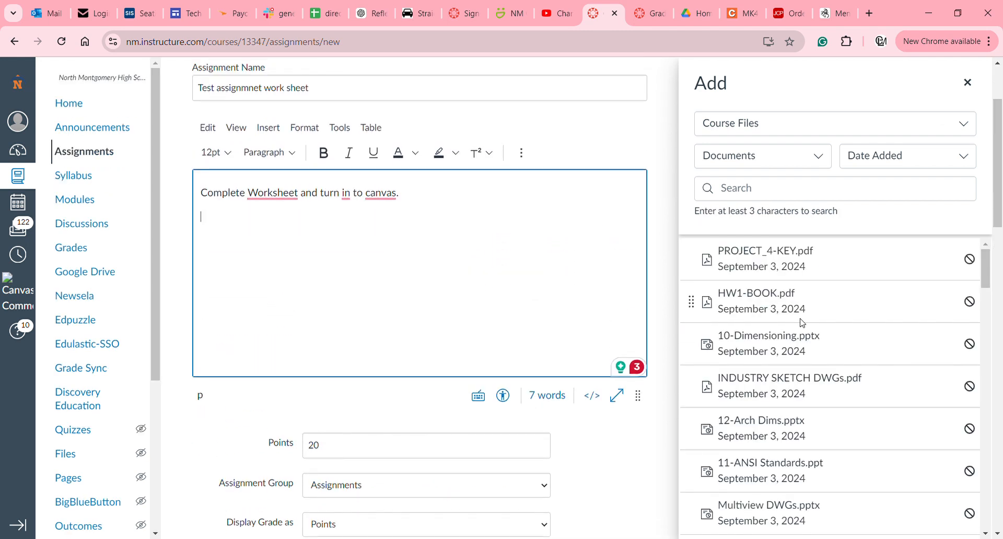
click(769, 188)
text(lab)
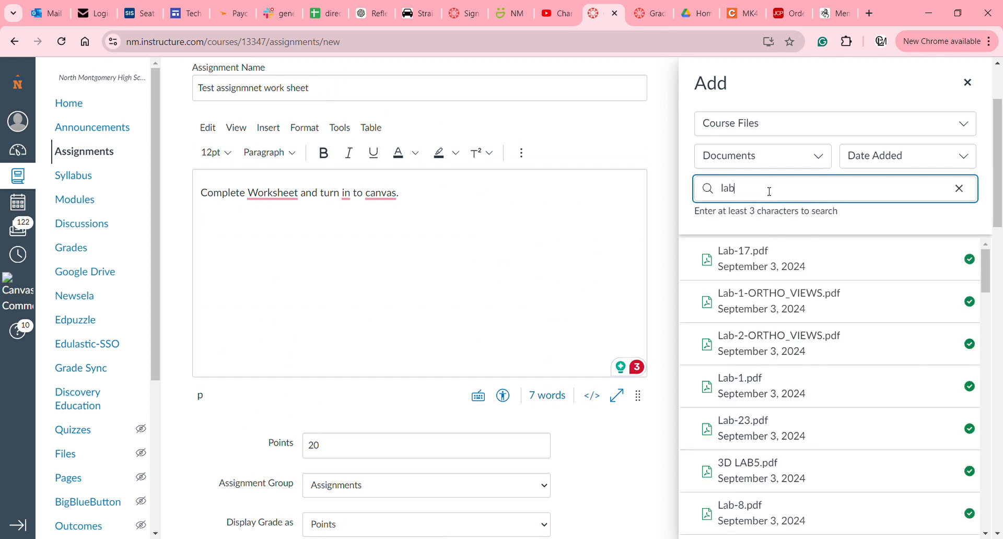
click(752, 394)
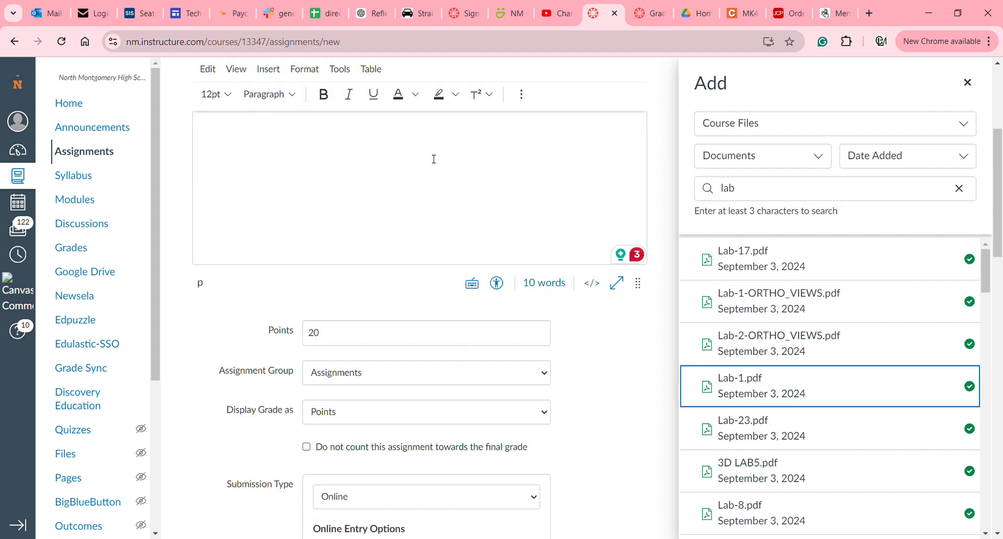
scroll(434, 159, up, 3)
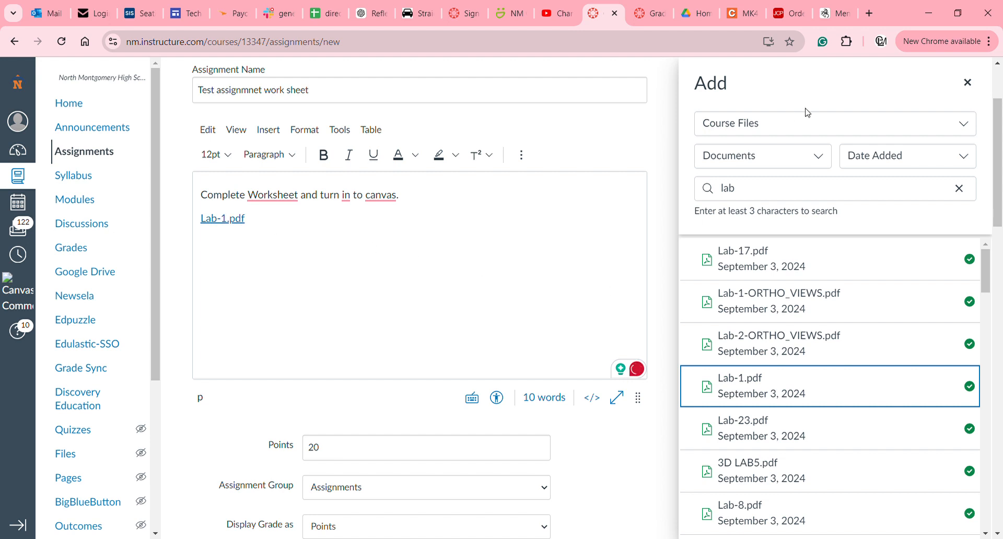
scroll(905, 116, up, 1)
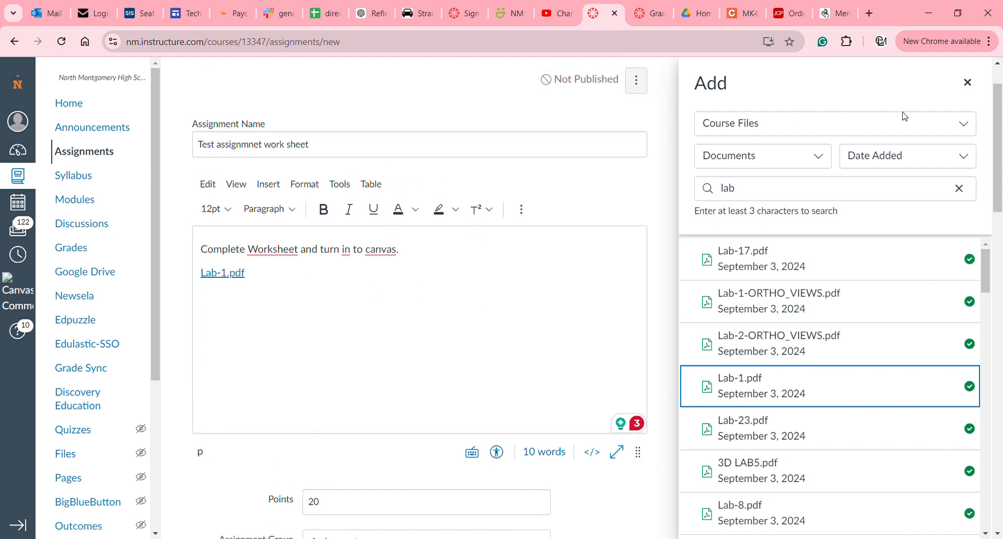
click(968, 82)
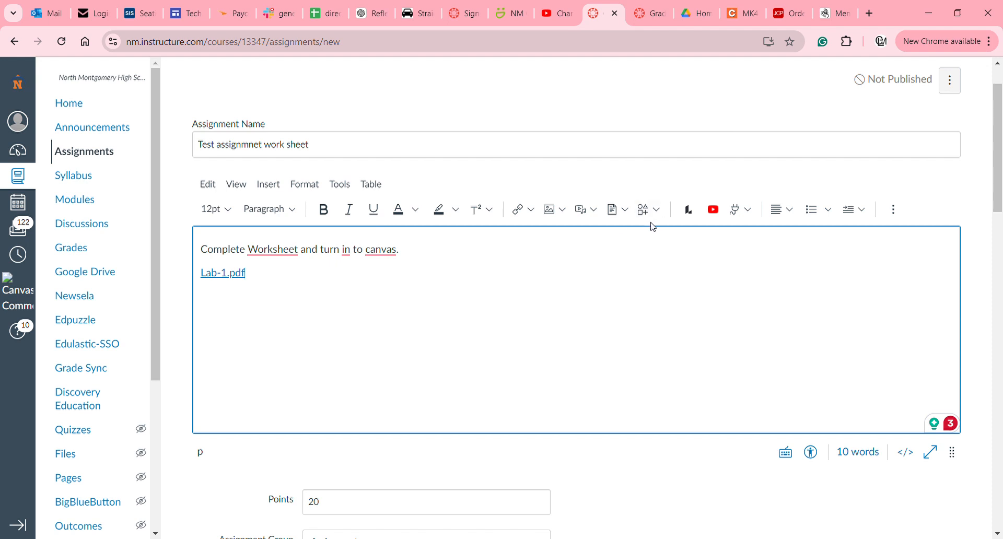
click(626, 212)
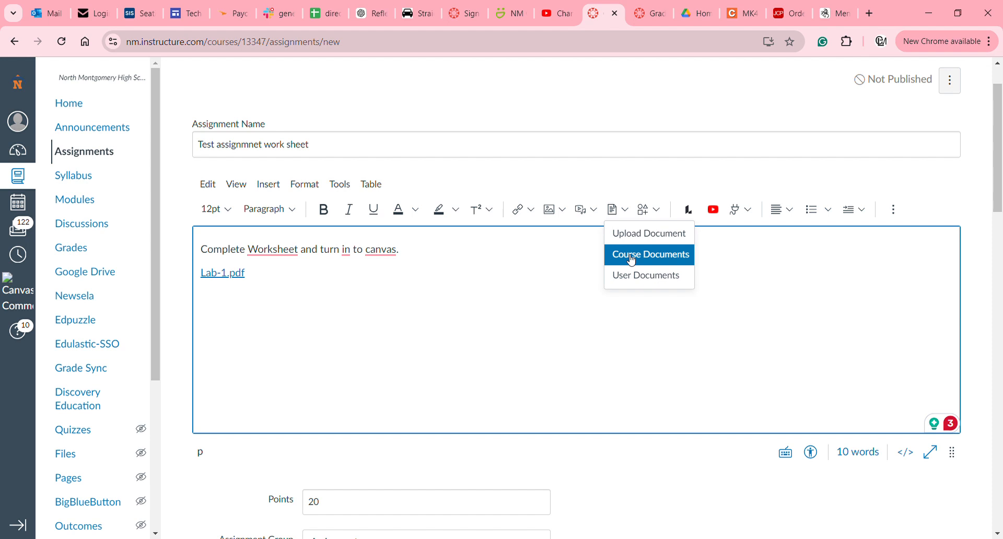
click(563, 304)
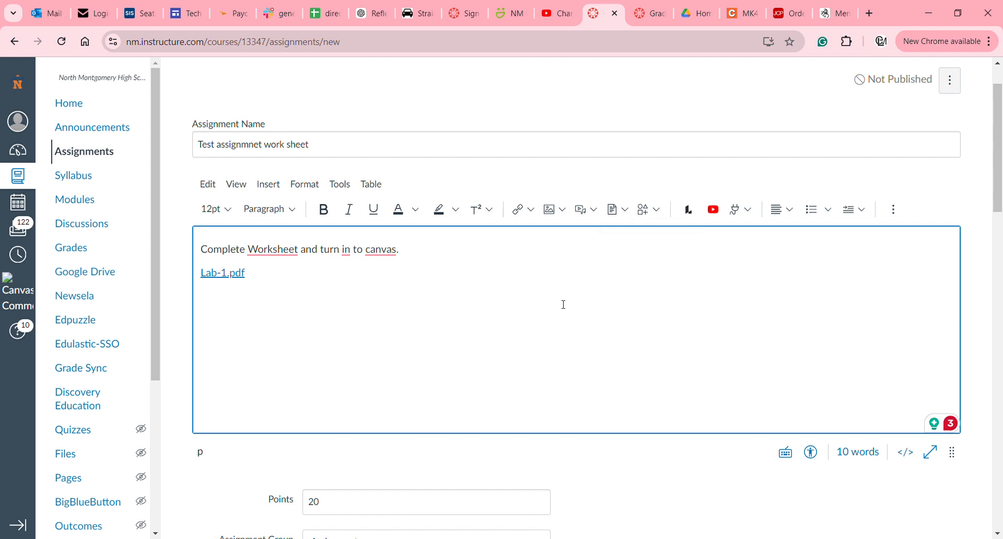
scroll(563, 303, up, 1)
scroll(562, 303, down, 5)
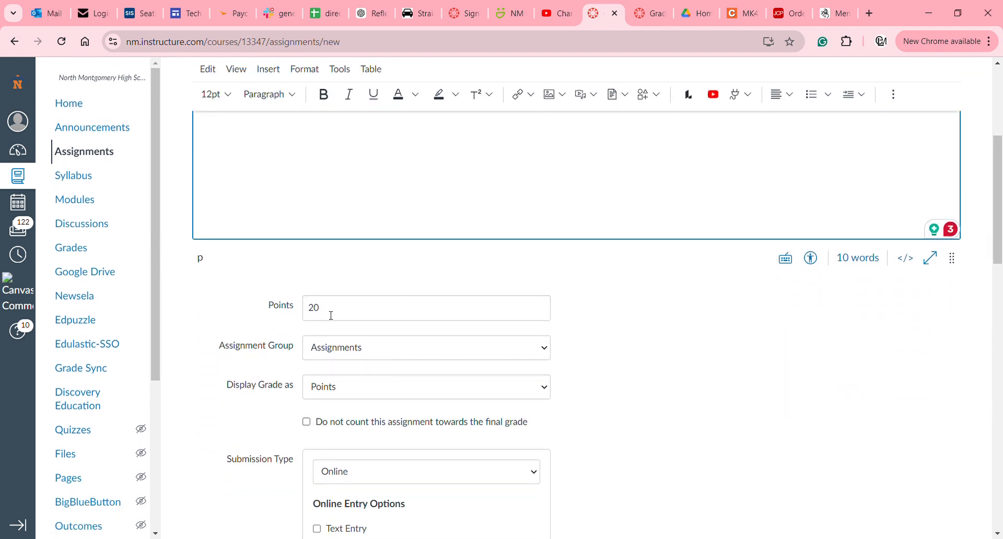
click(330, 315)
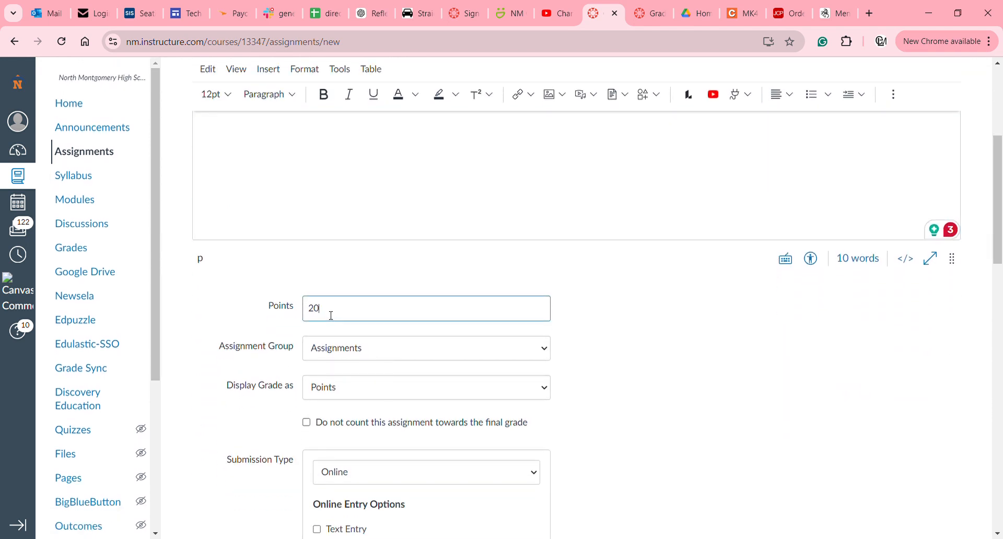
scroll(331, 315, down, 4)
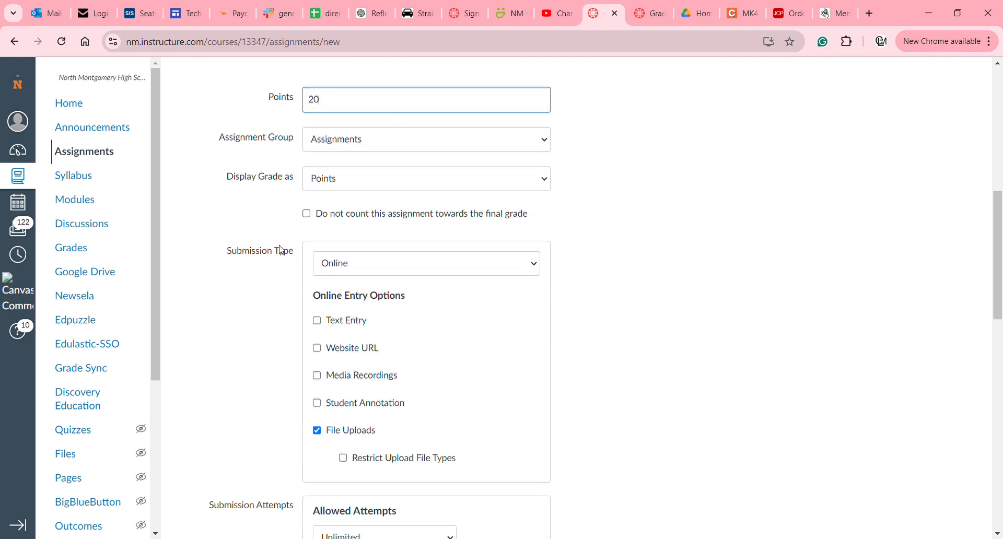
click(353, 264)
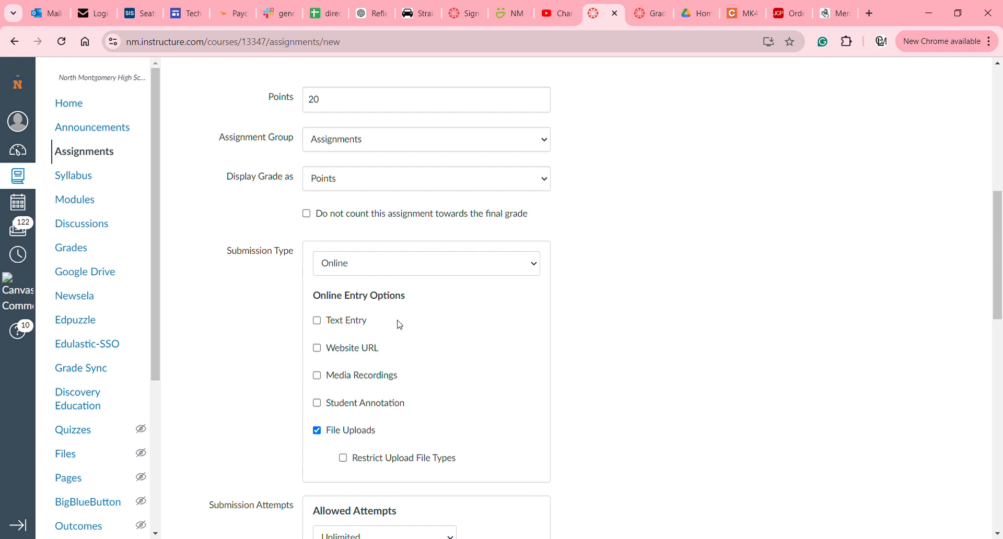
click(353, 304)
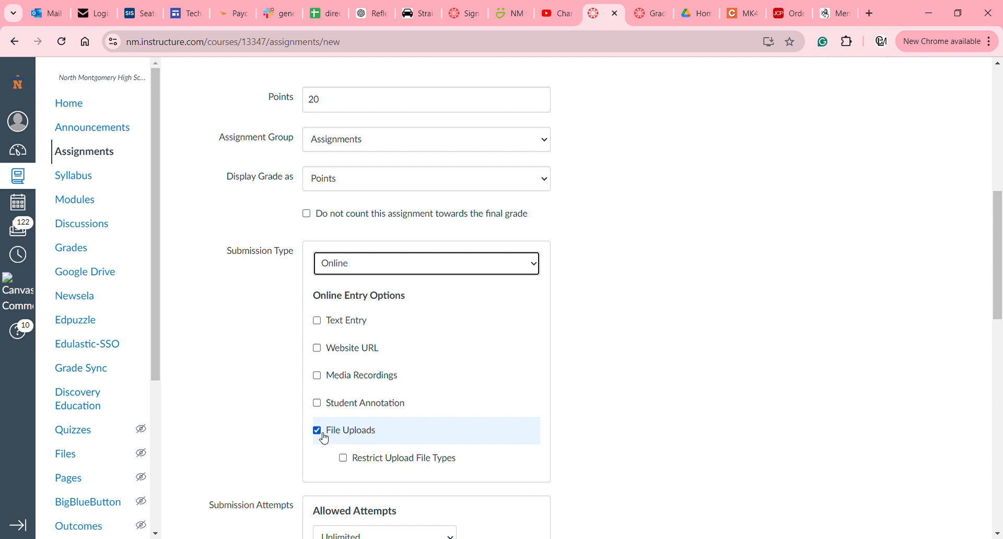
scroll(362, 429, up, 1)
scroll(363, 428, down, 4)
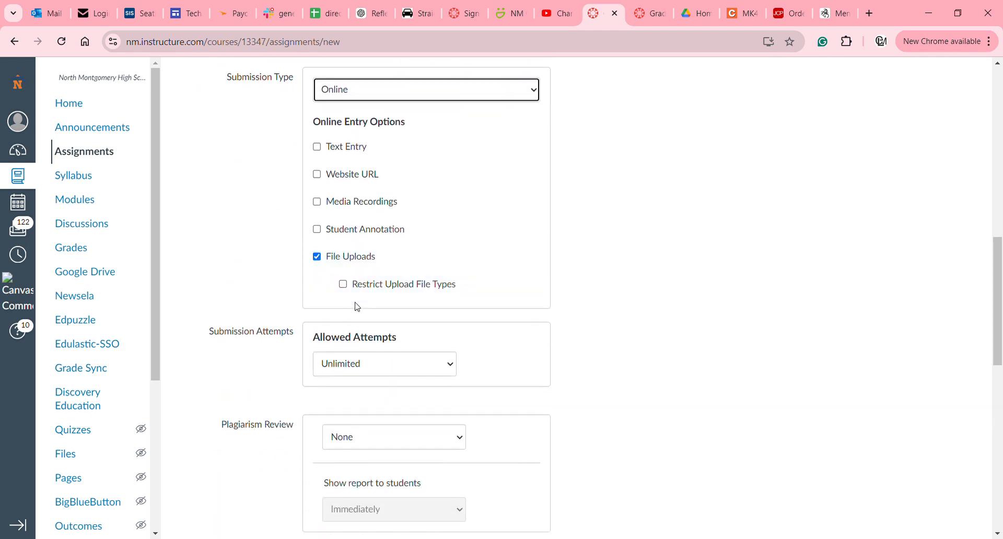
click(349, 290)
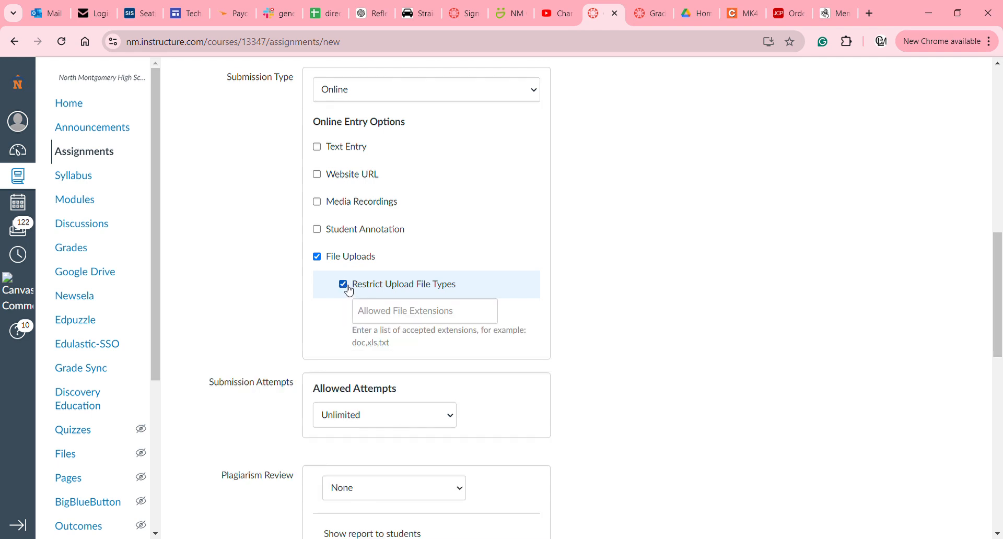
click(399, 318)
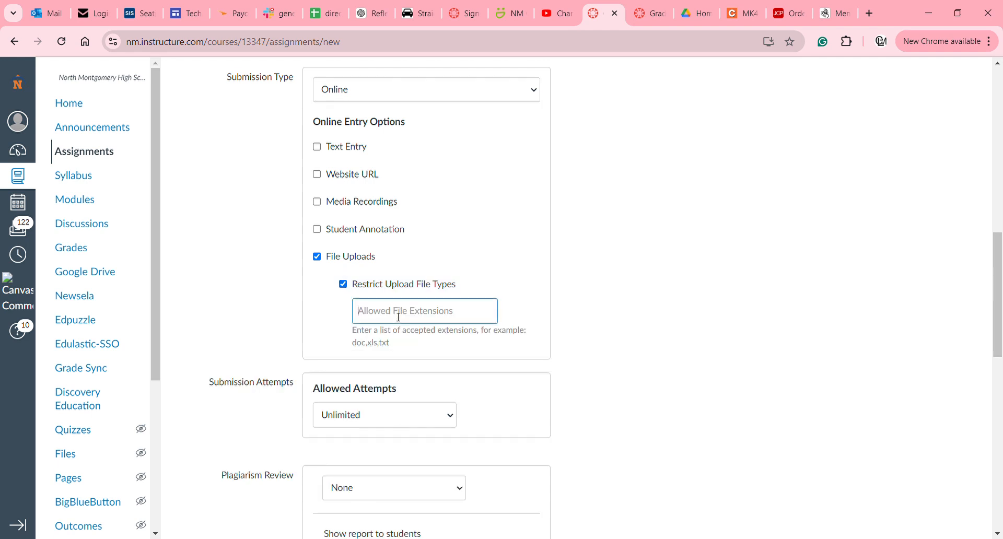
click(440, 350)
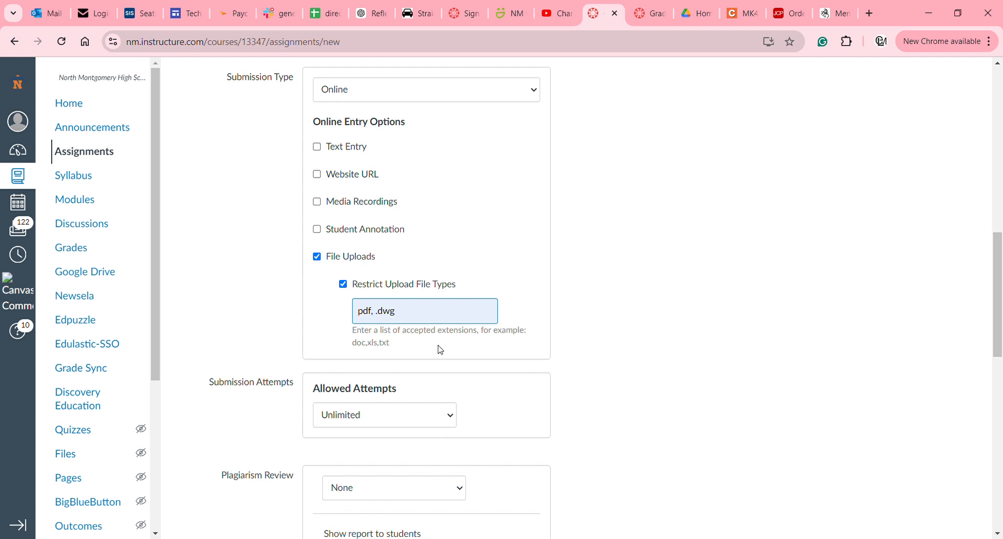
click(344, 286)
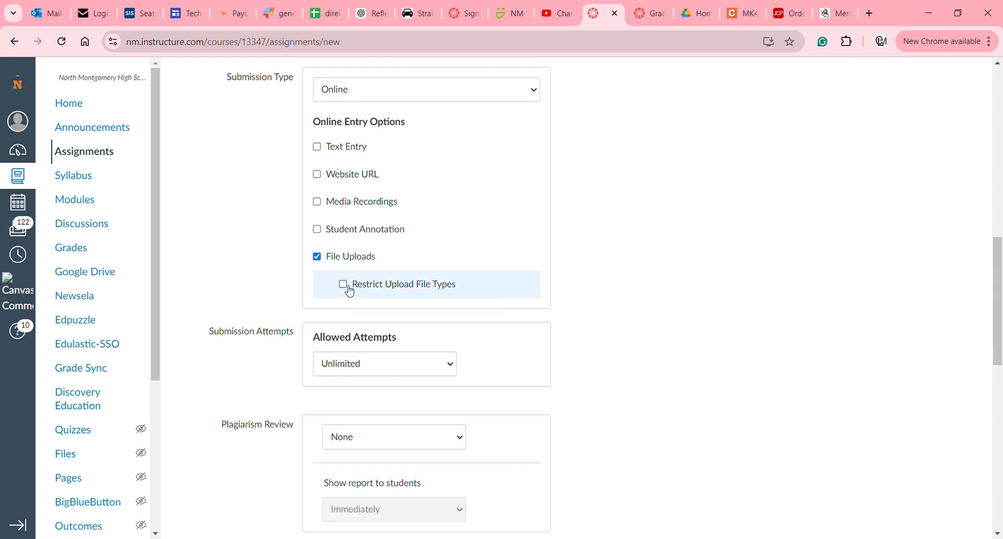
scroll(349, 291, up, 1)
scroll(345, 296, down, 2)
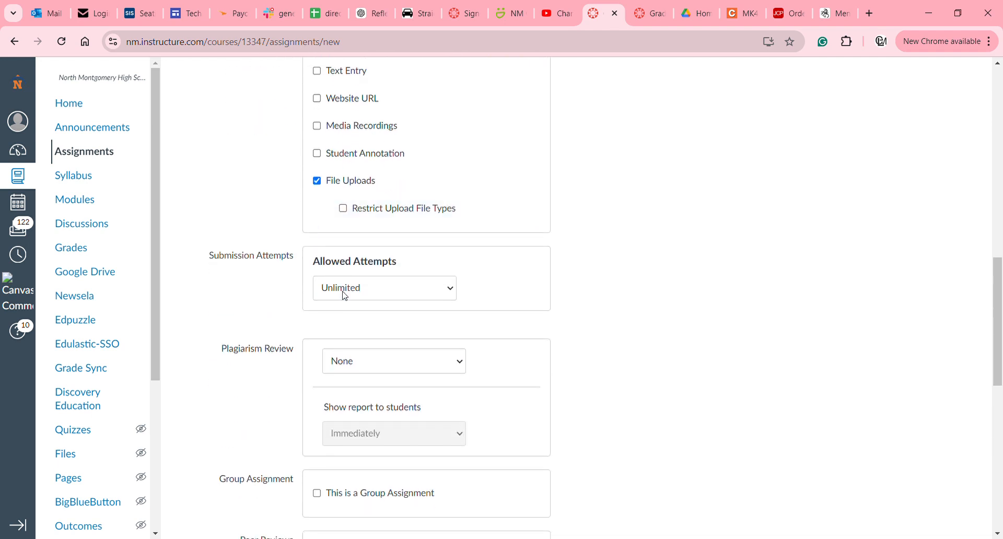
scroll(345, 296, down, 2)
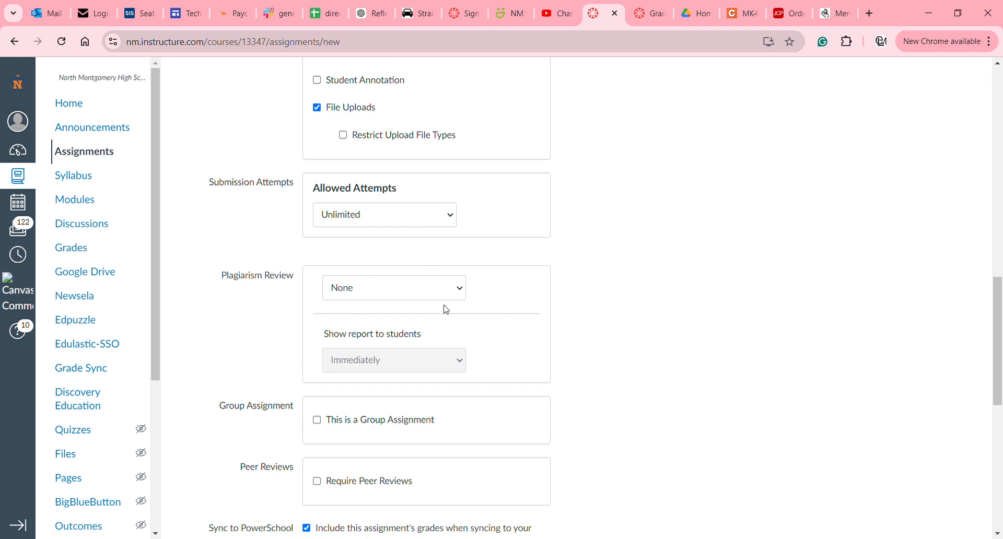
click(457, 301)
click(438, 329)
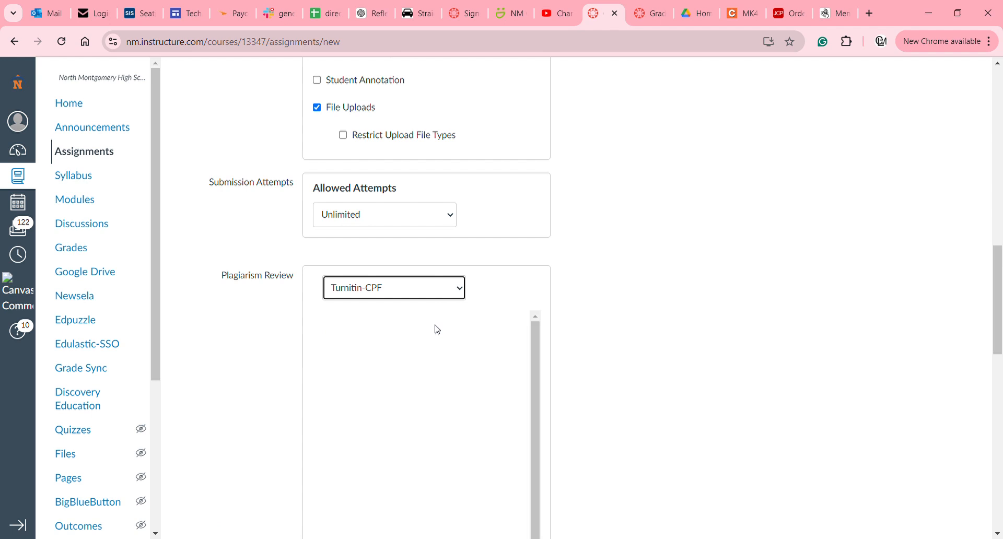
scroll(437, 329, down, 3)
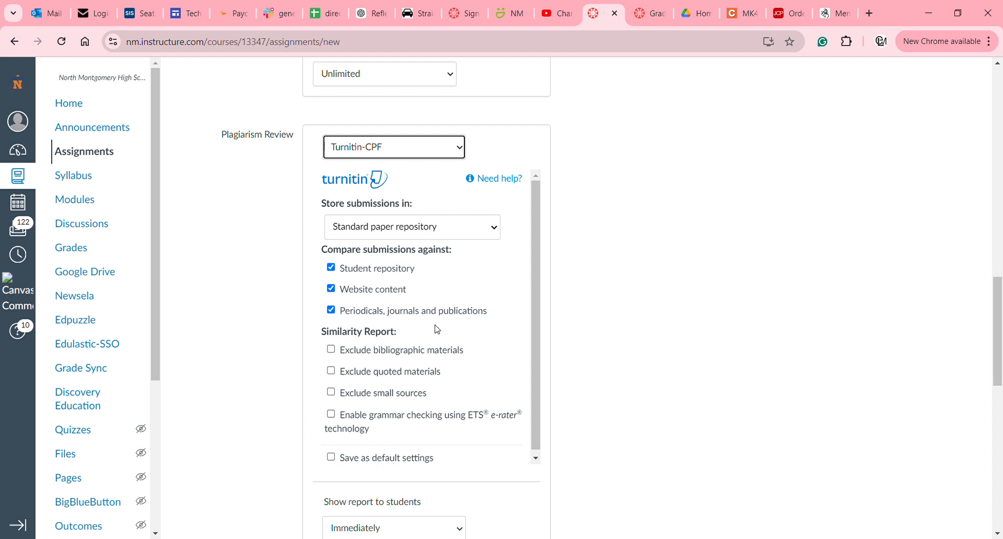
scroll(437, 329, up, 1)
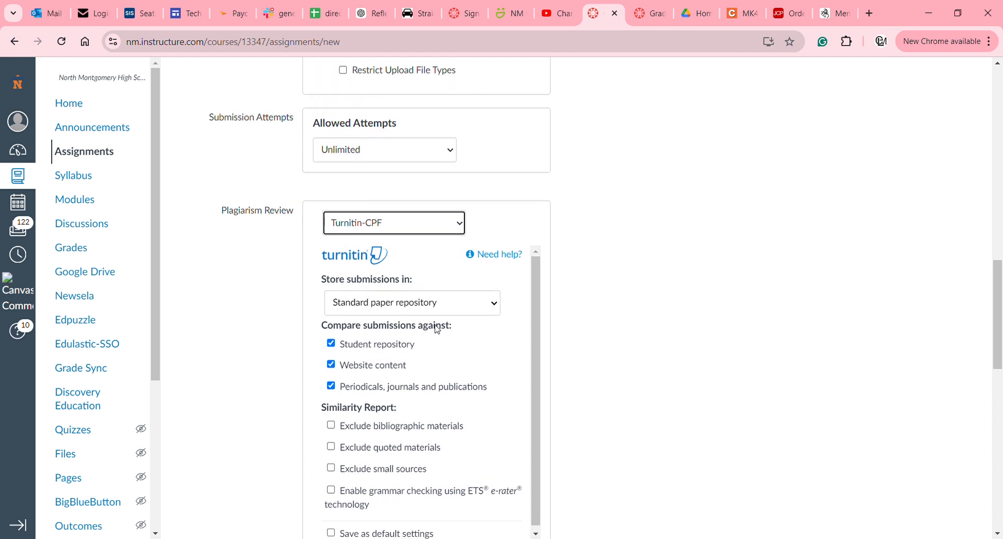
scroll(437, 329, down, 2)
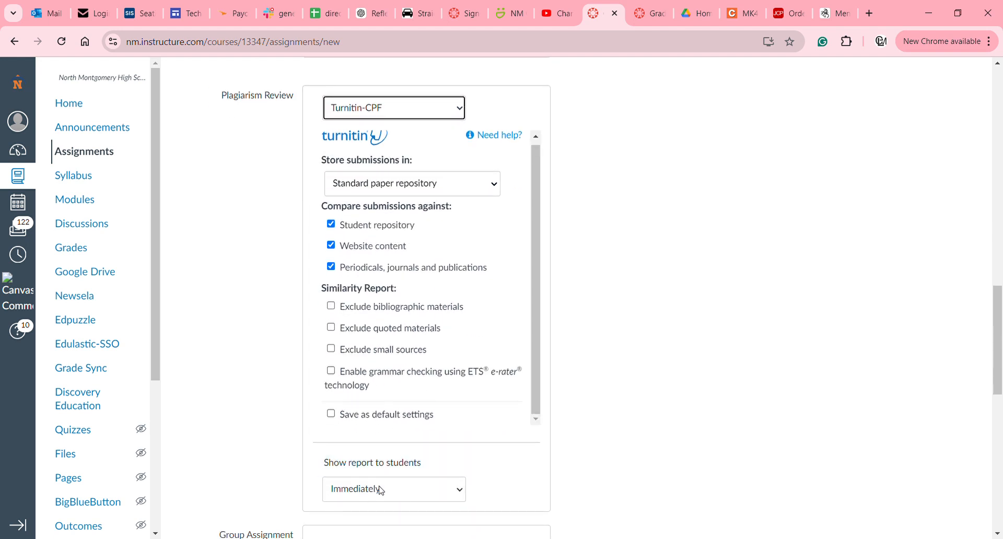
scroll(621, 440, down, 1)
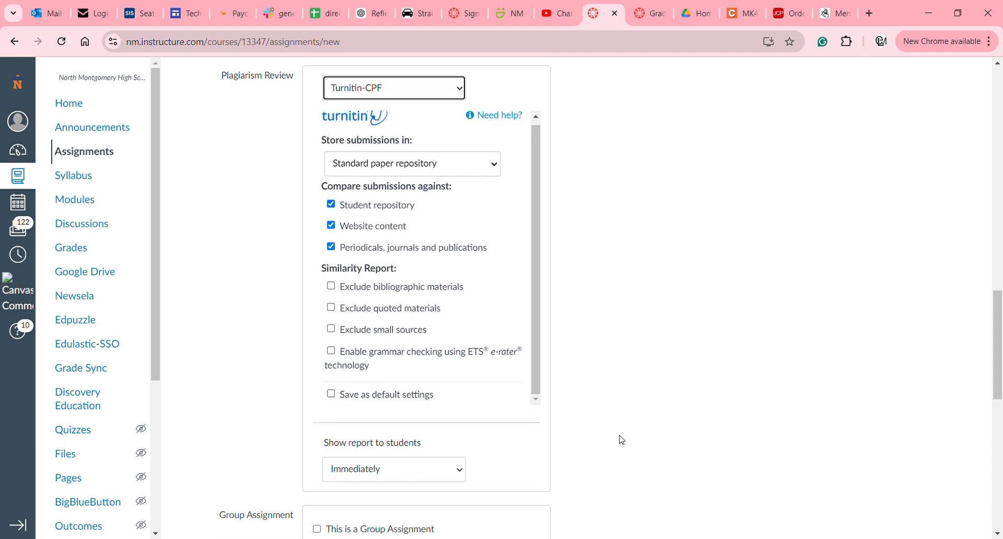
scroll(622, 440, up, 3)
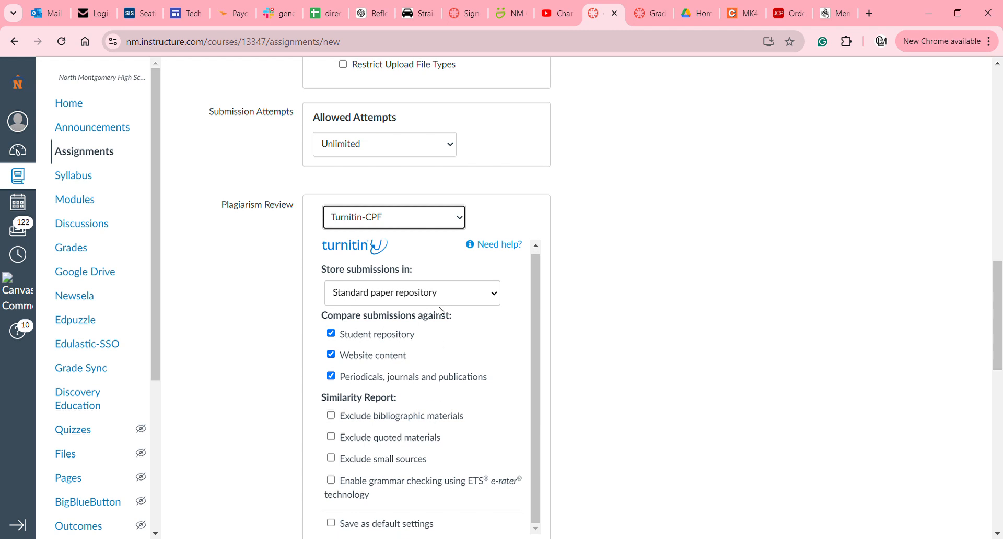
click(422, 219)
click(421, 239)
scroll(420, 238, up, 1)
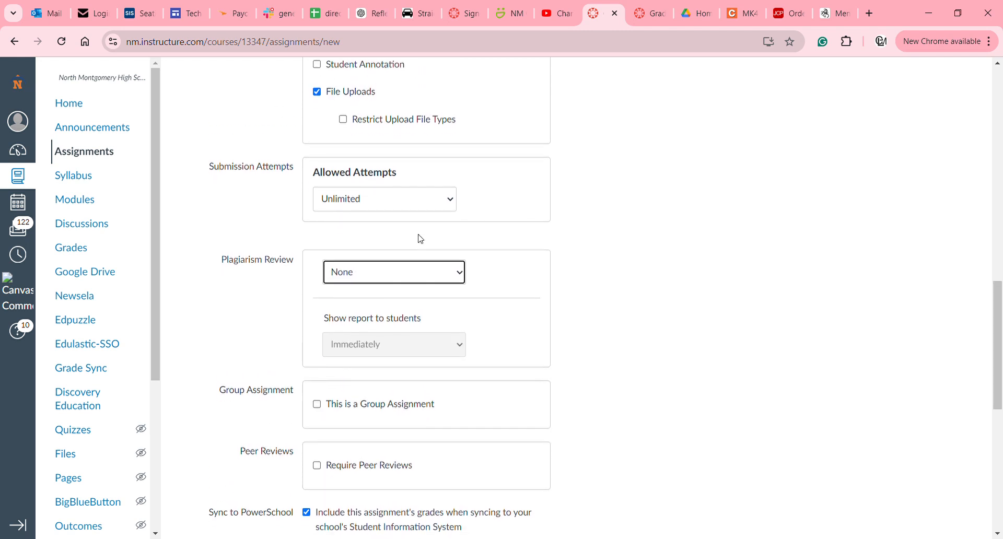
scroll(421, 238, down, 5)
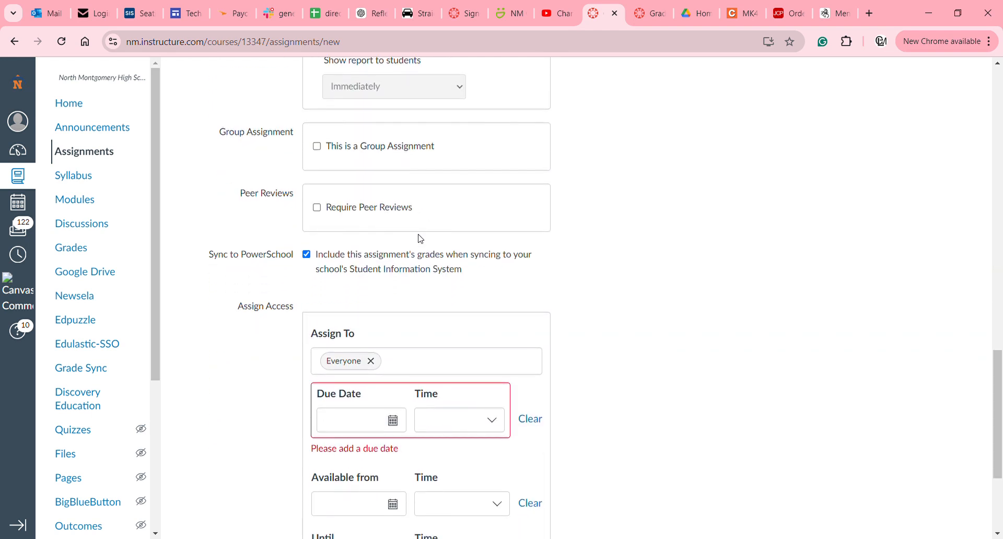
scroll(420, 239, down, 1)
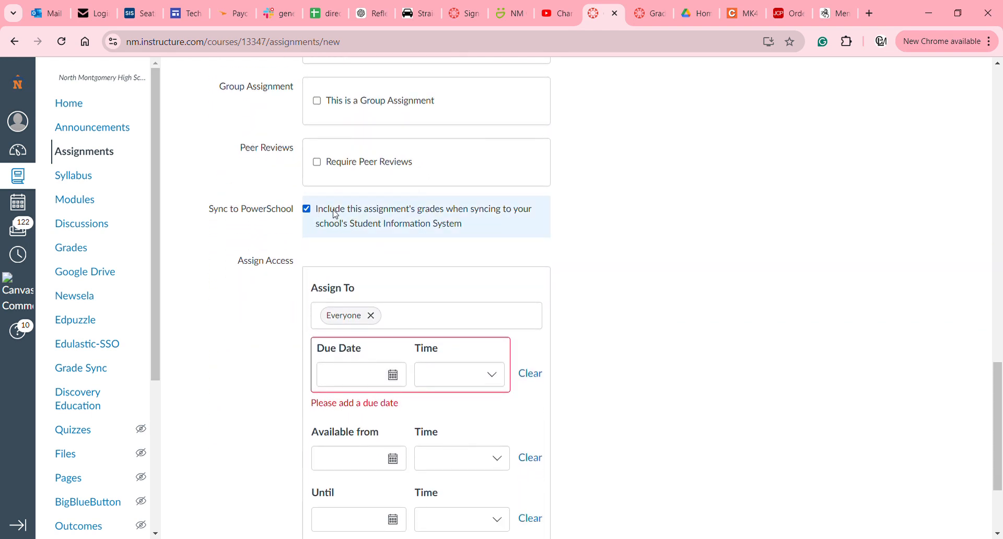
scroll(393, 266, down, 2)
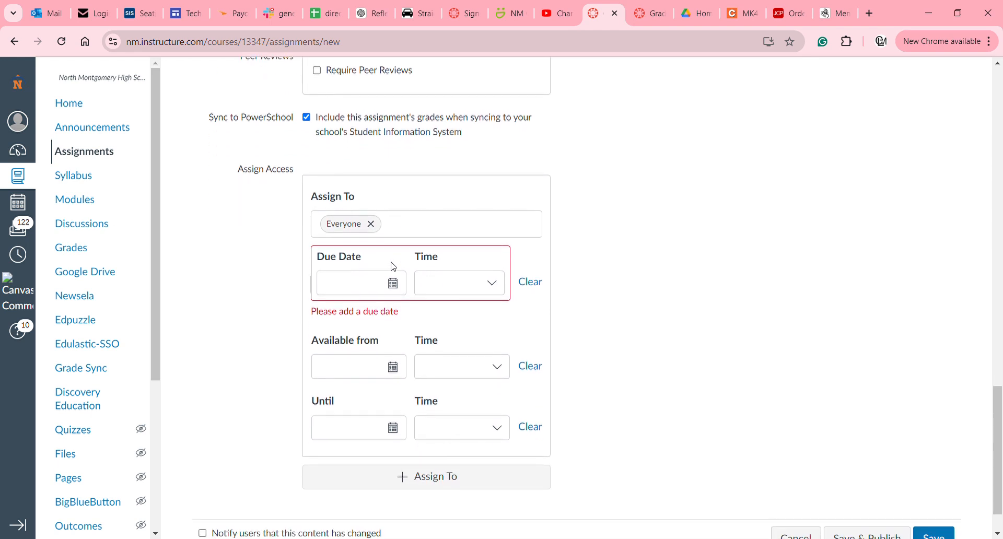
click(393, 283)
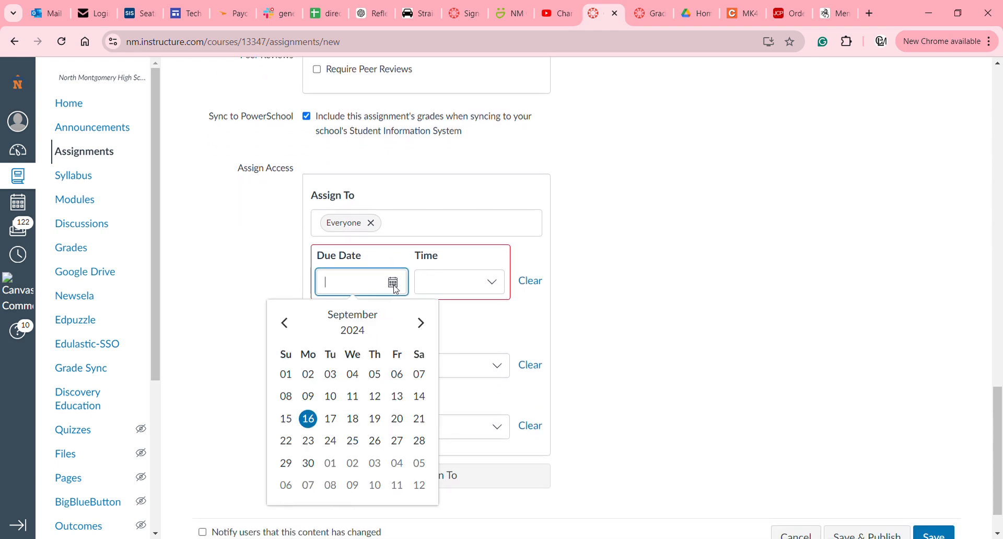
click(353, 419)
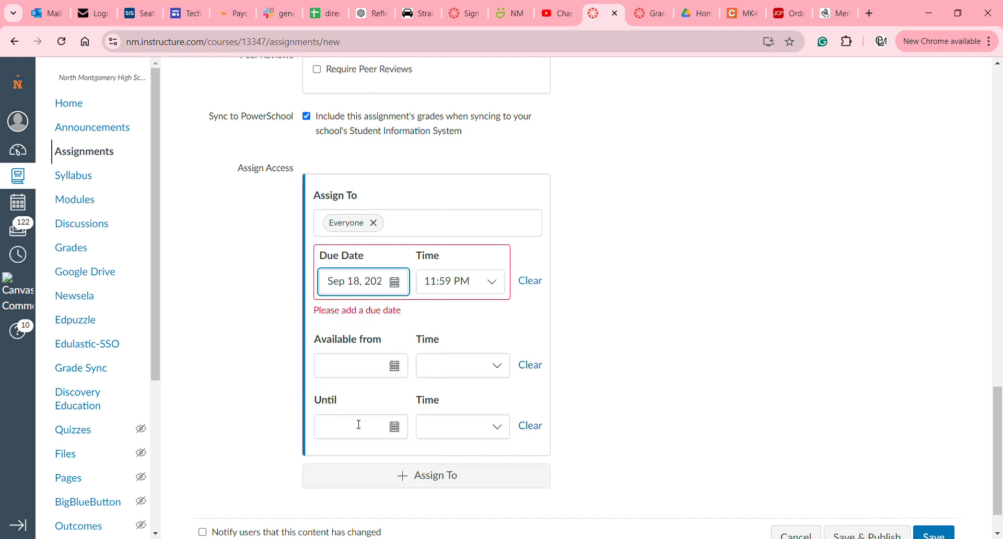
click(536, 288)
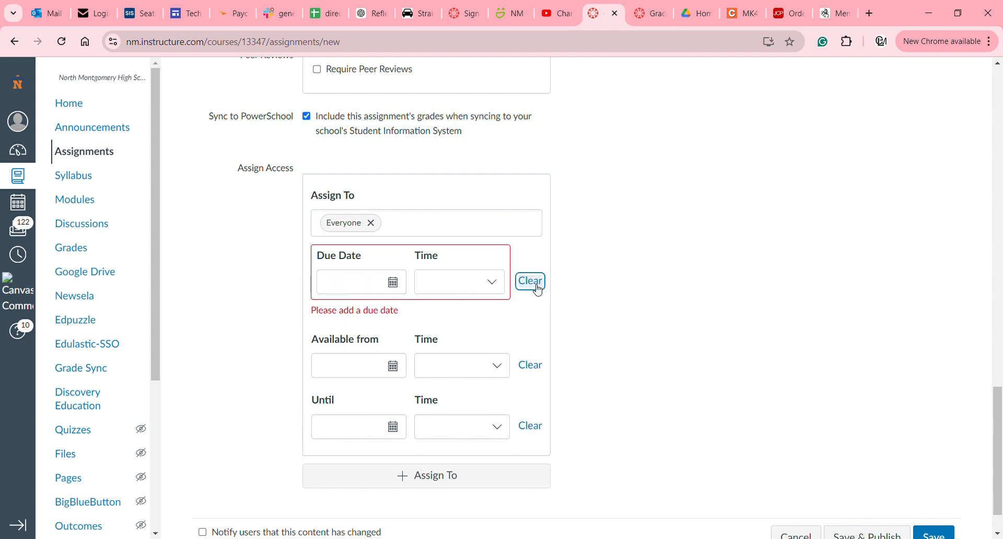
scroll(599, 169, up, 1)
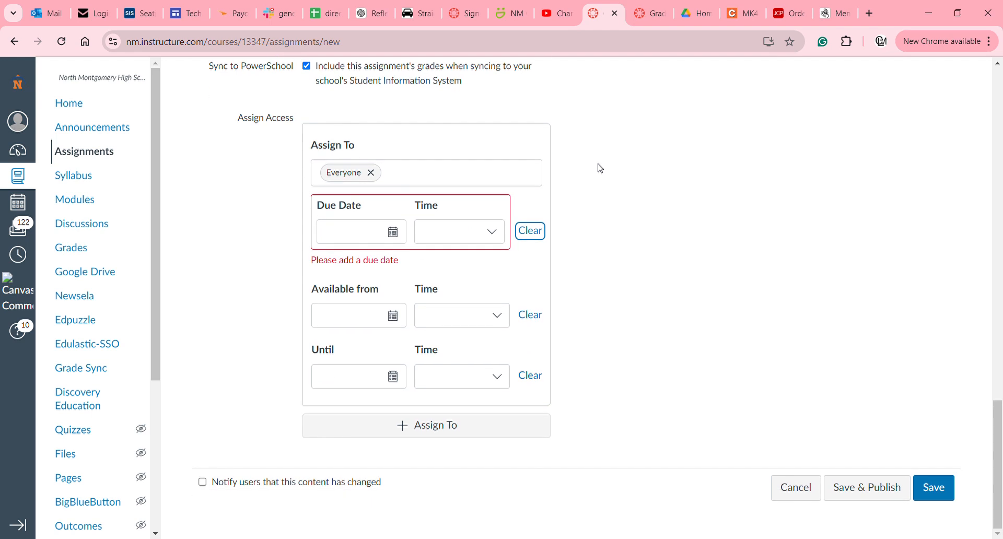
scroll(600, 168, up, 1)
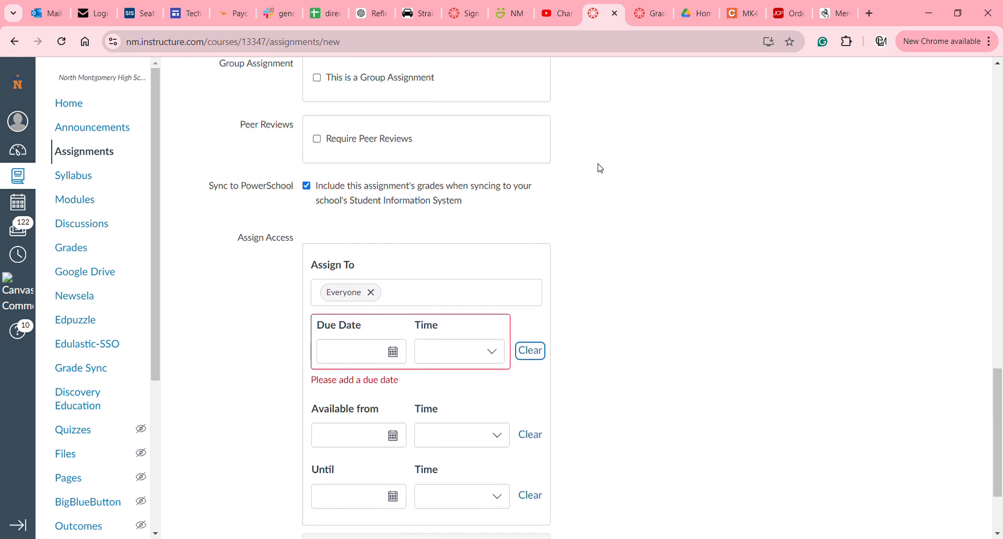
scroll(599, 168, down, 2)
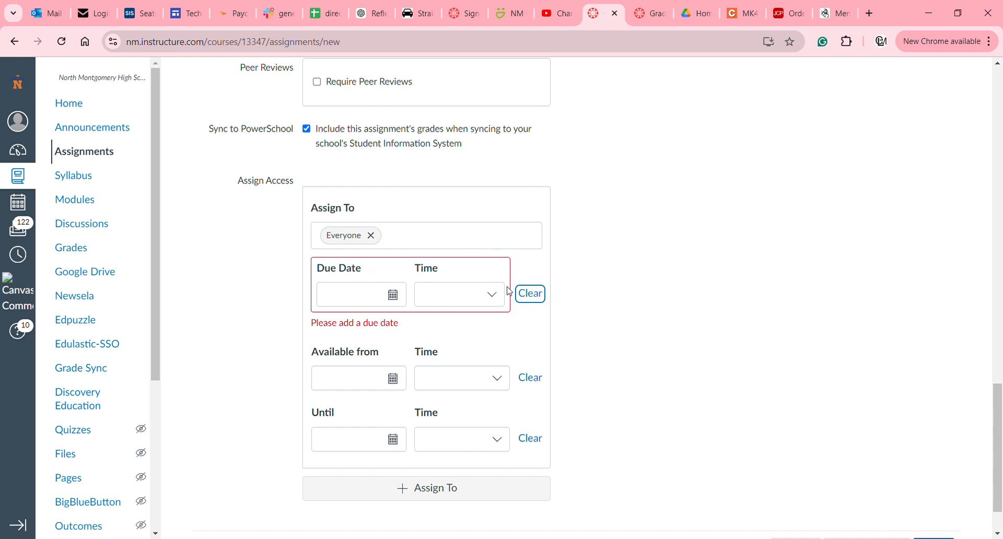
scroll(669, 338, down, 2)
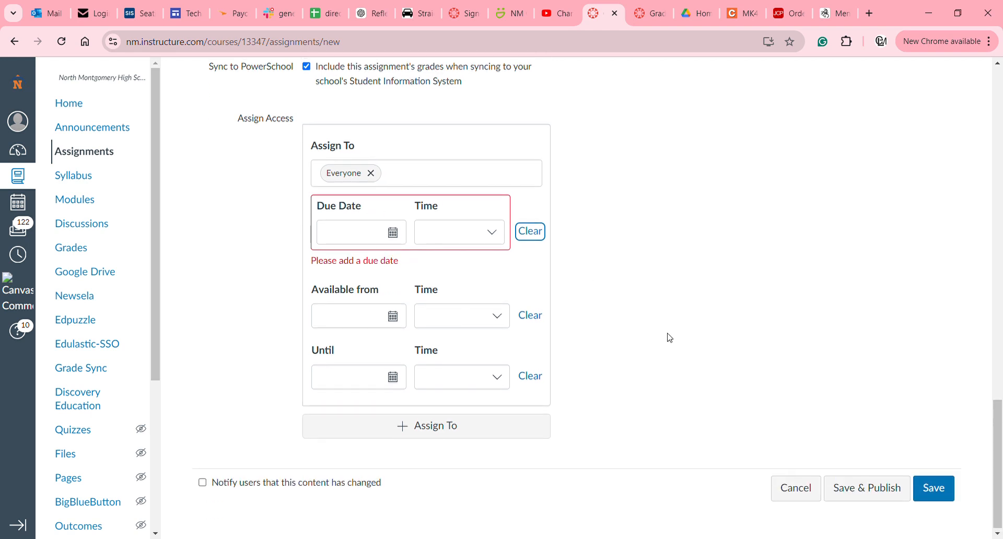
scroll(670, 337, up, 6)
scroll(668, 338, up, 4)
scroll(668, 338, down, 8)
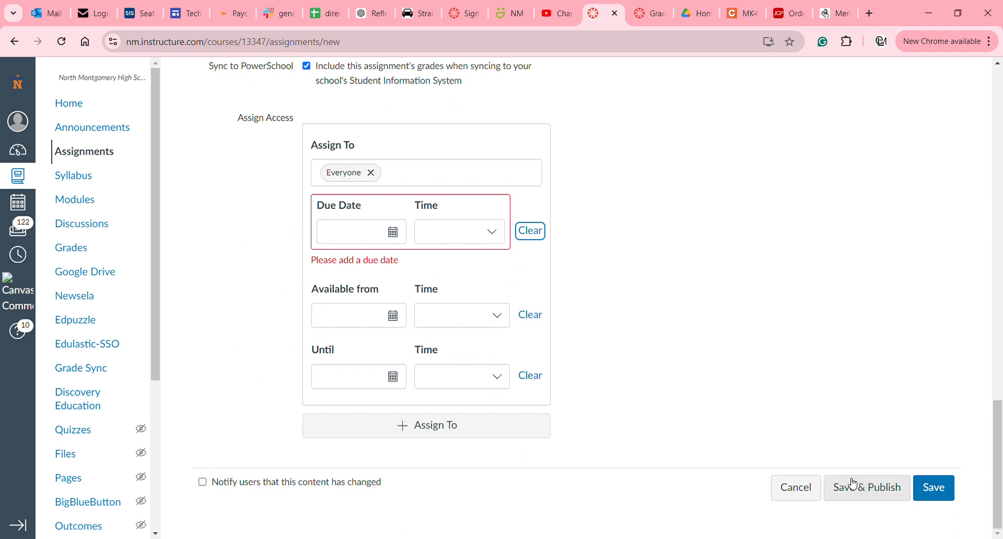
Publish the worksheet assignment without a due date, with Sync to PowerSchool unchecked.
click(854, 487)
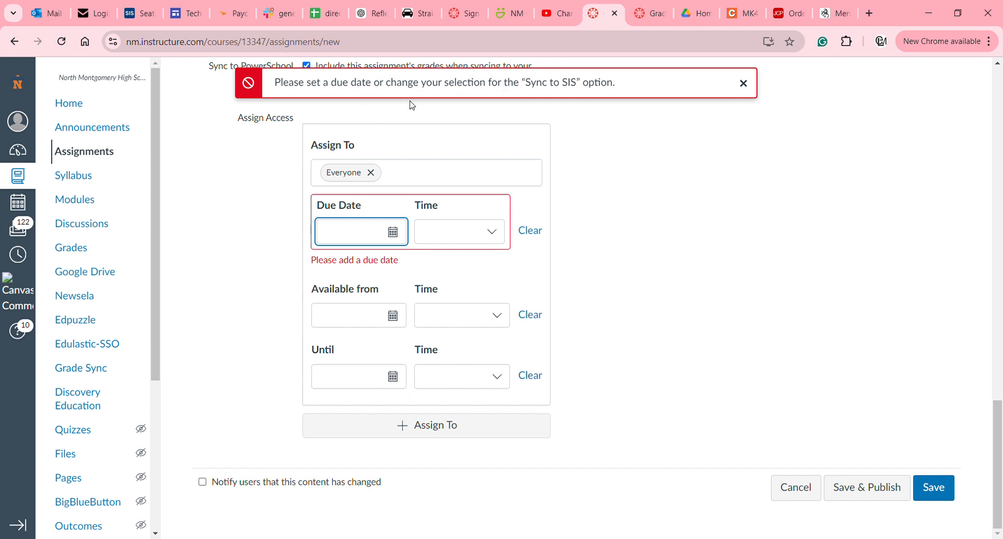
click(538, 232)
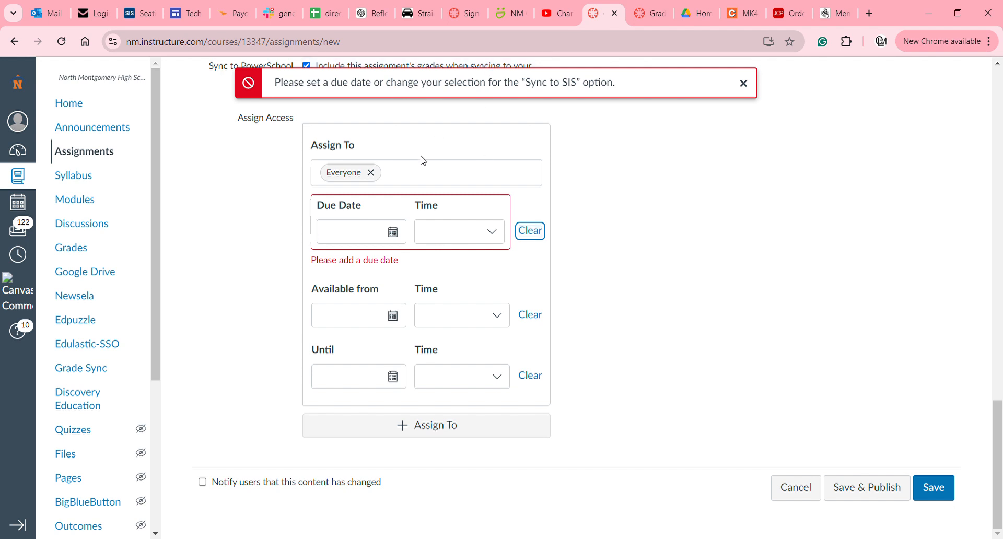
scroll(424, 160, up, 2)
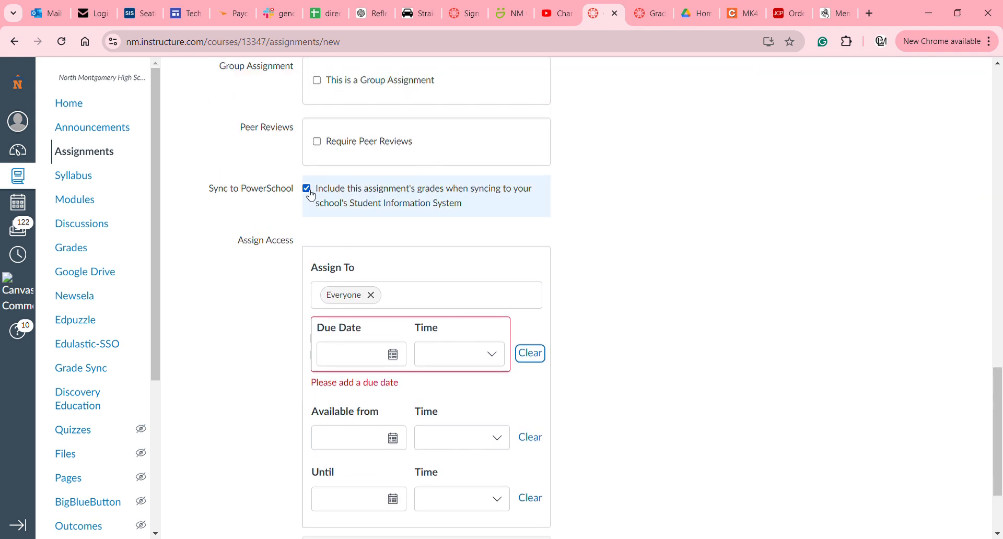
click(307, 188)
scroll(558, 258, up, 1)
scroll(558, 258, down, 3)
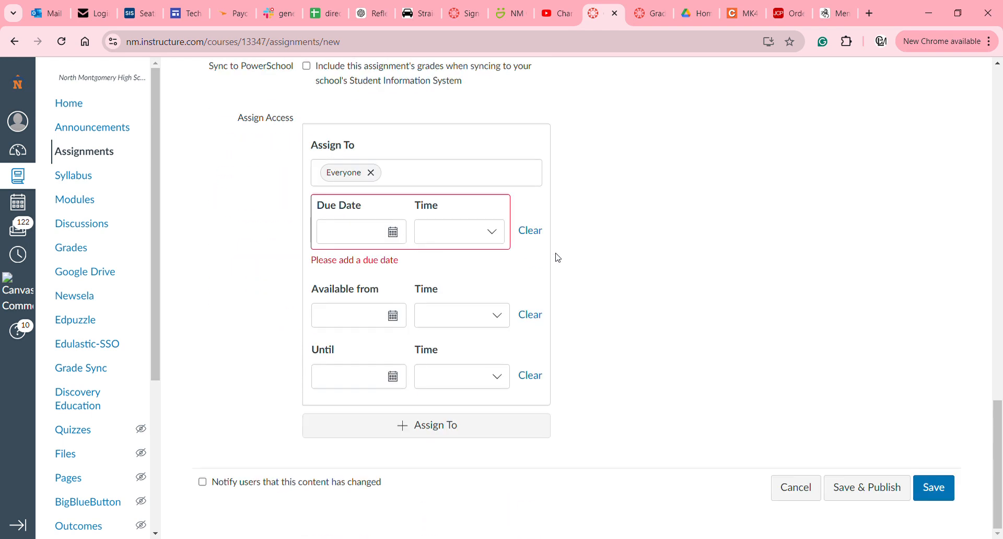
click(881, 491)
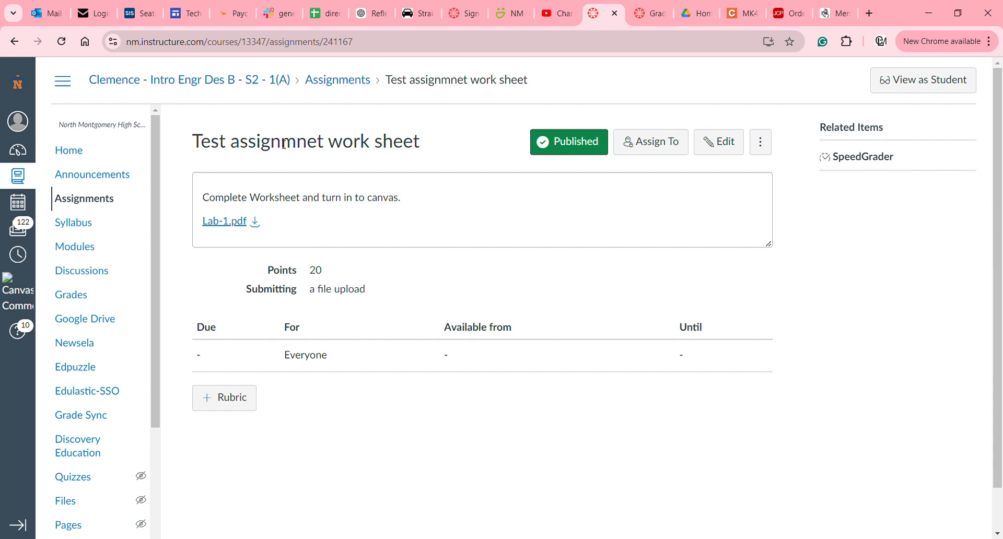
Go to the Intro Engr Des B Modules page from the course sidebar.
click(67, 252)
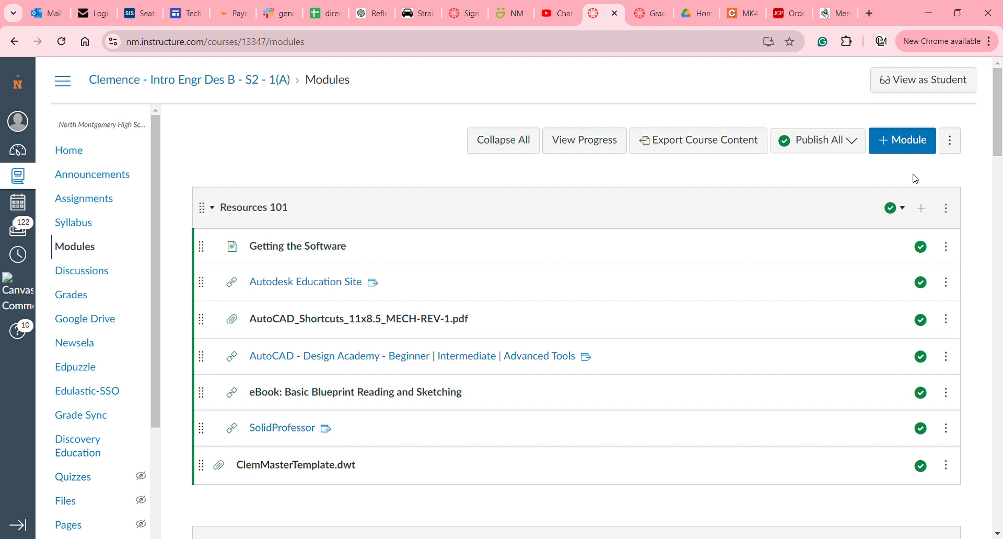
Collapse the Resources 101 module so test module one appears directly below it.
scroll(915, 179, down, 5)
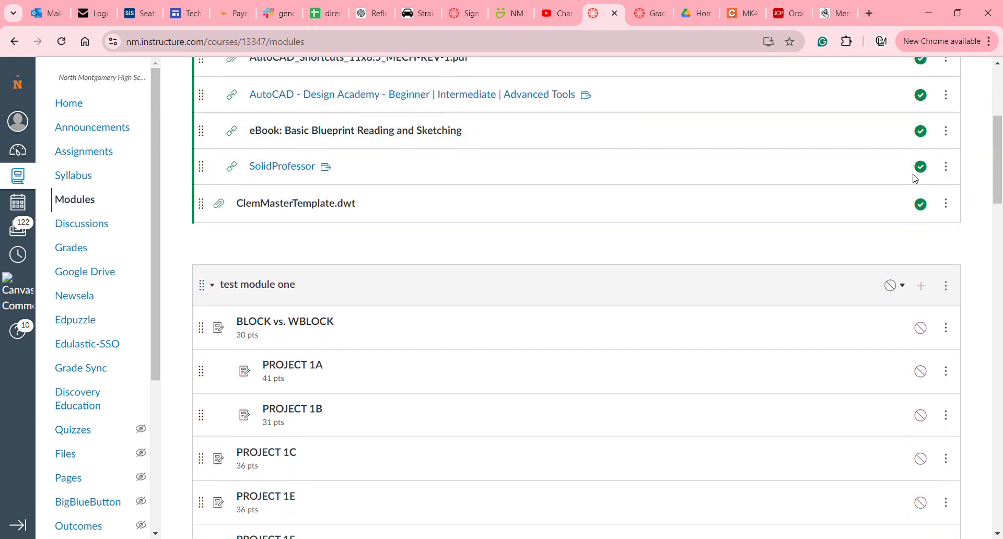
scroll(916, 178, up, 3)
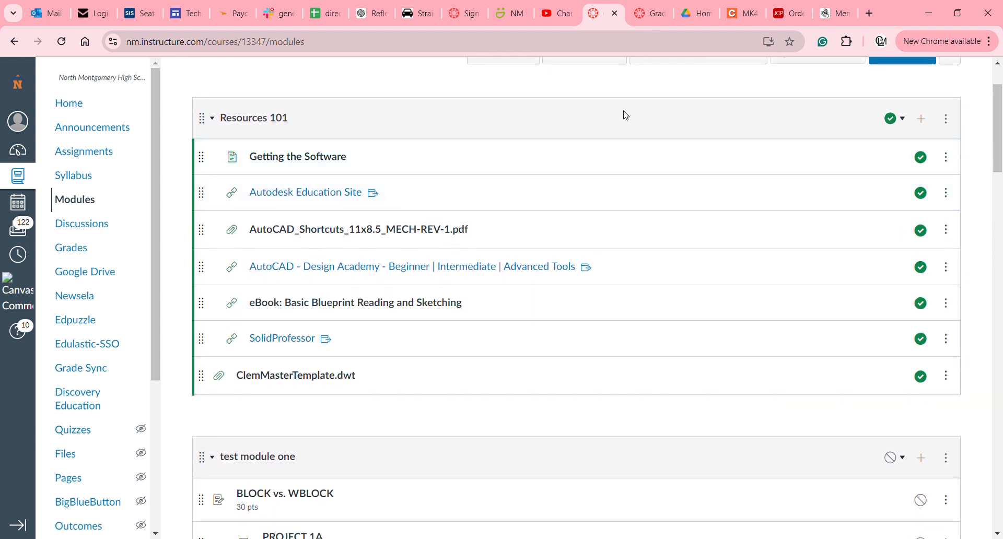
click(244, 122)
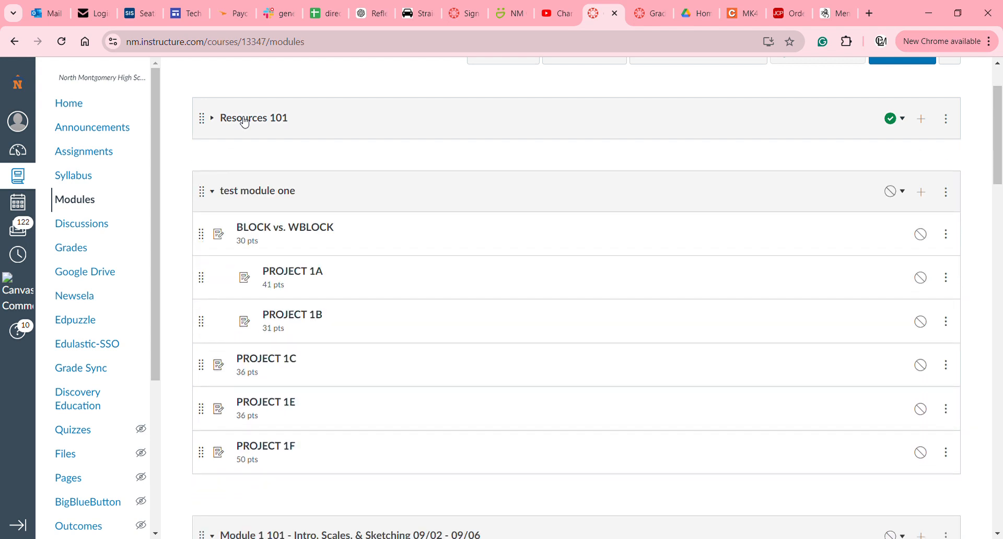
click(244, 122)
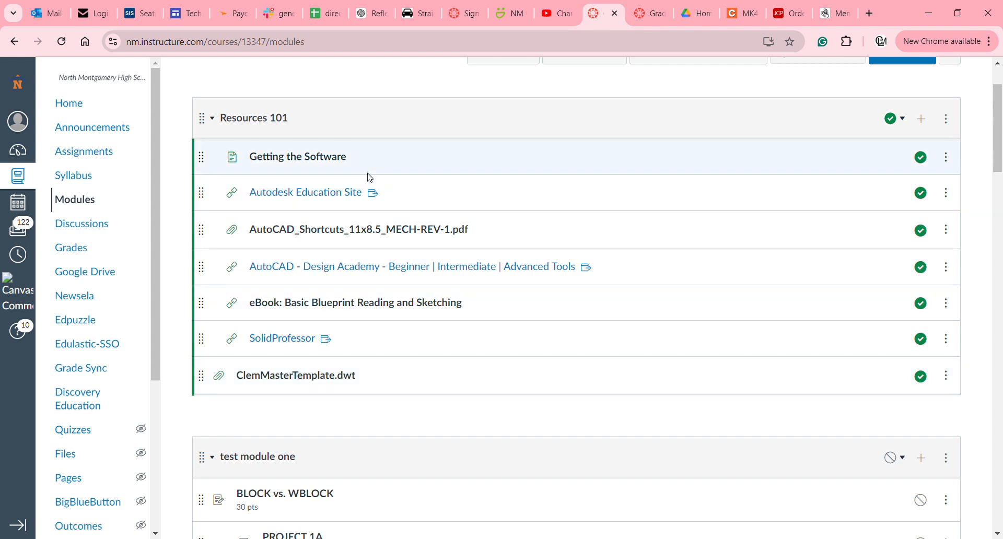
click(255, 124)
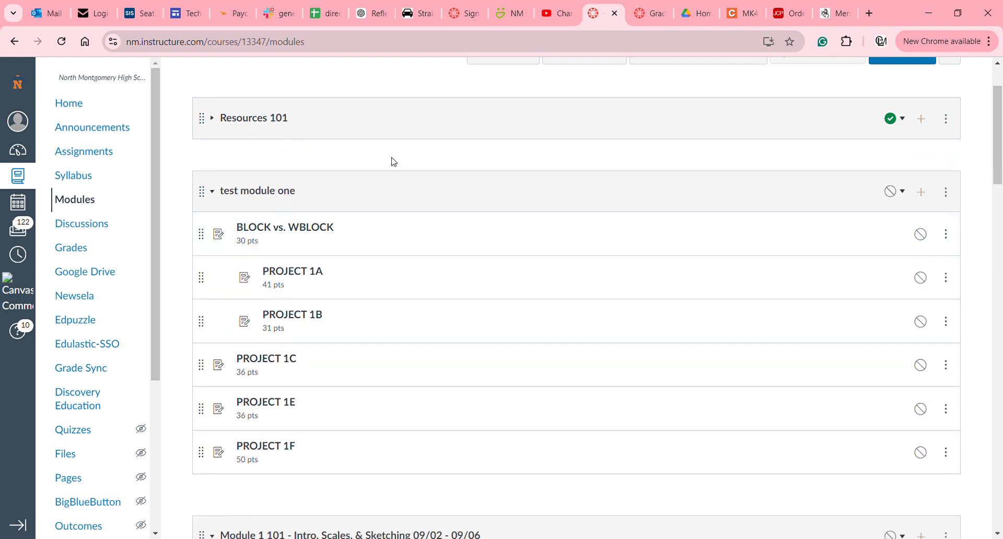
Delete test module one from its options menu, confirm, and review the remaining modules.
click(946, 193)
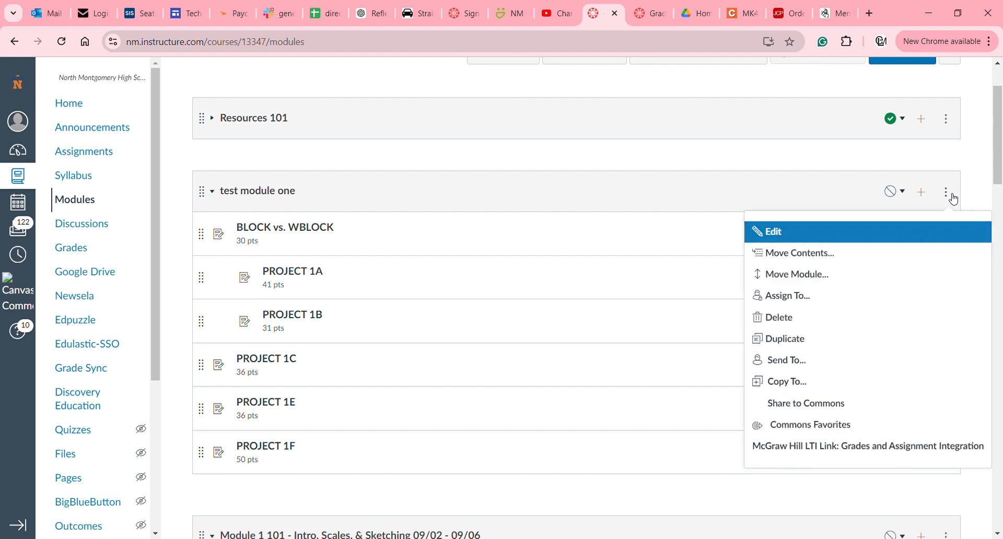
click(819, 330)
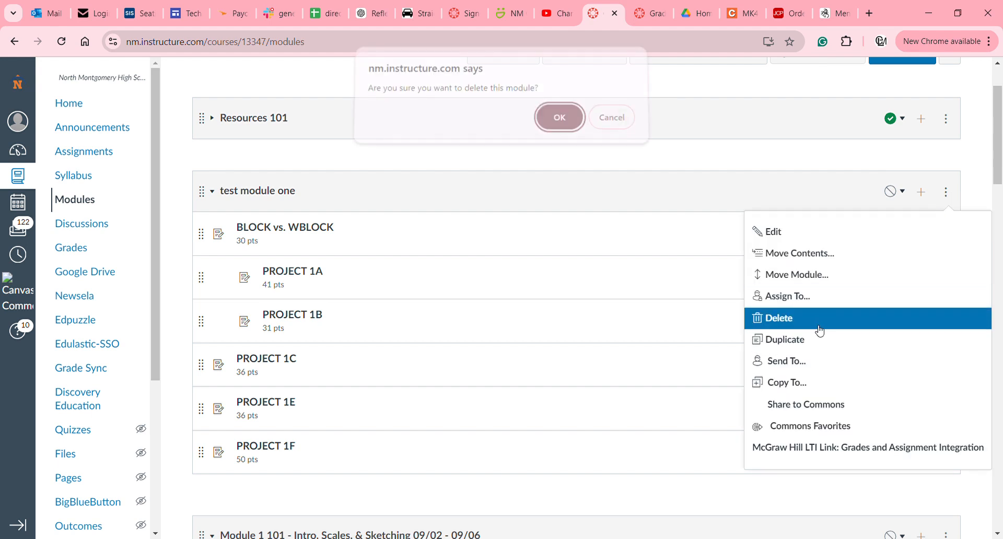
click(558, 136)
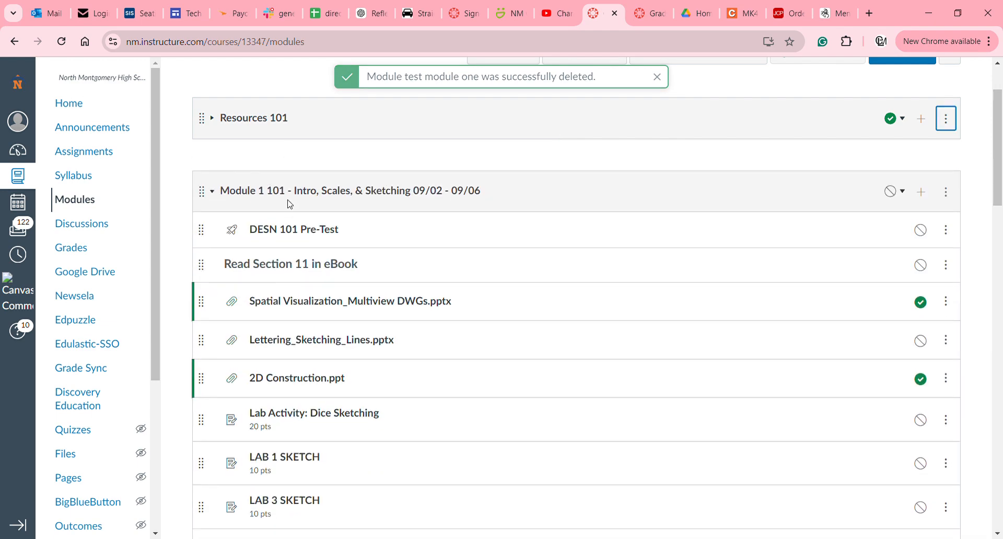
scroll(290, 204, down, 6)
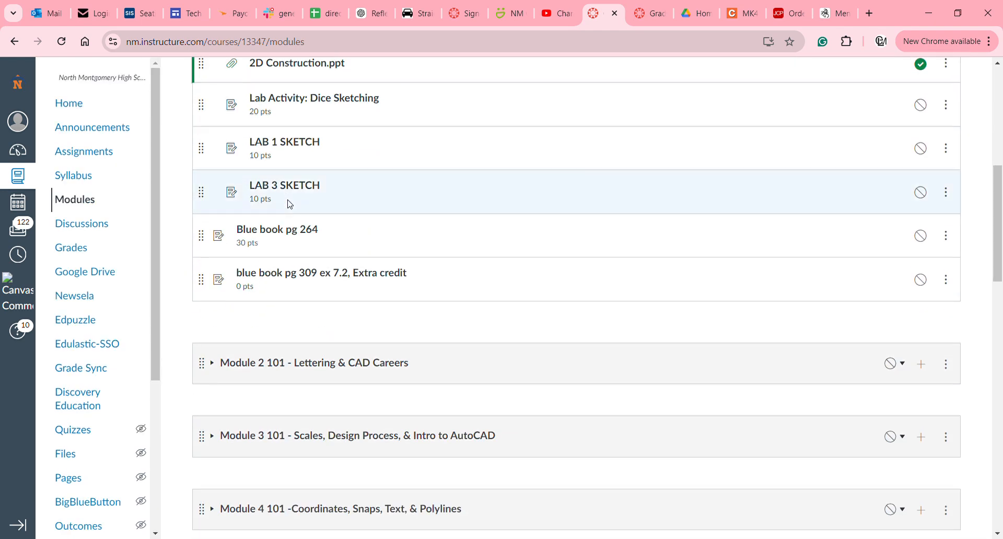
scroll(290, 204, down, 6)
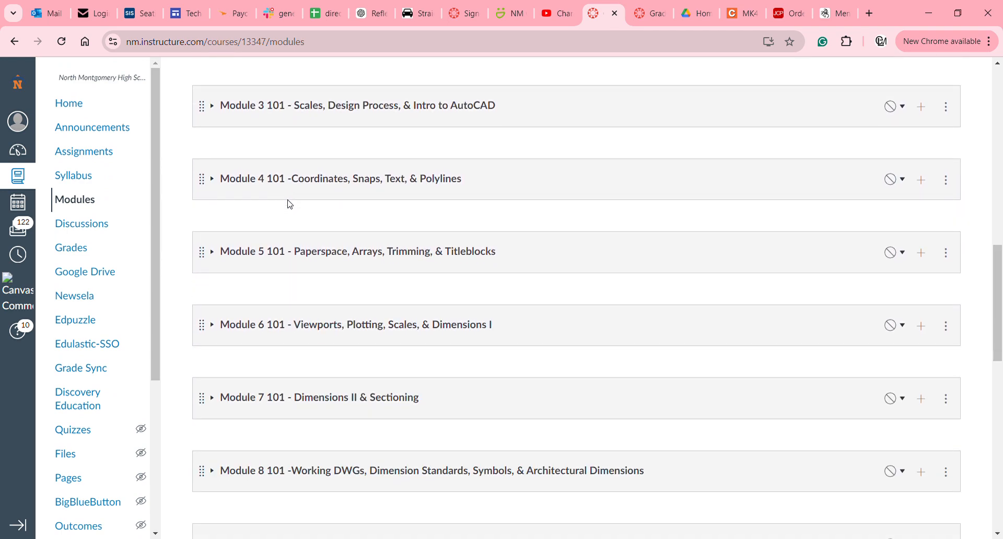
scroll(290, 204, down, 5)
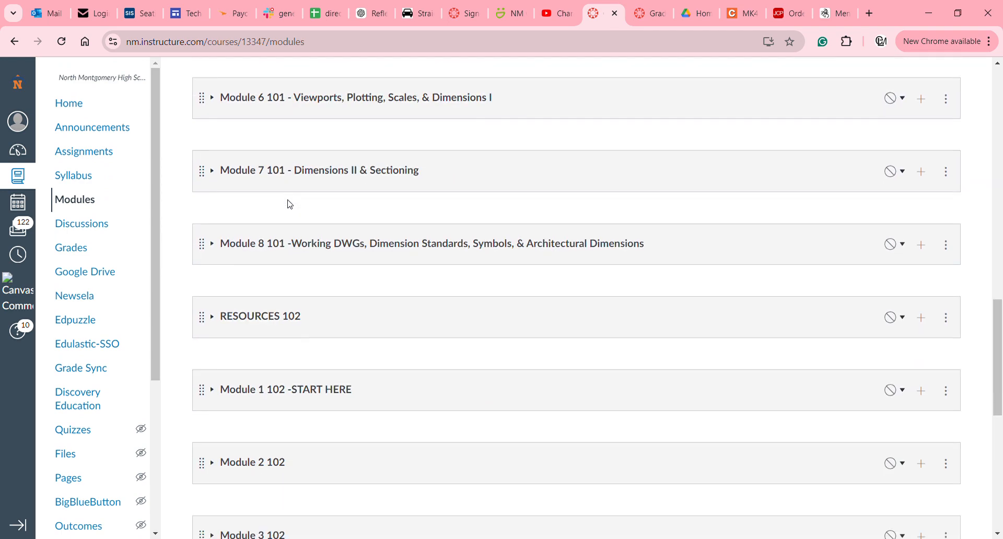
scroll(305, 268, up, 3)
scroll(305, 268, up, 6)
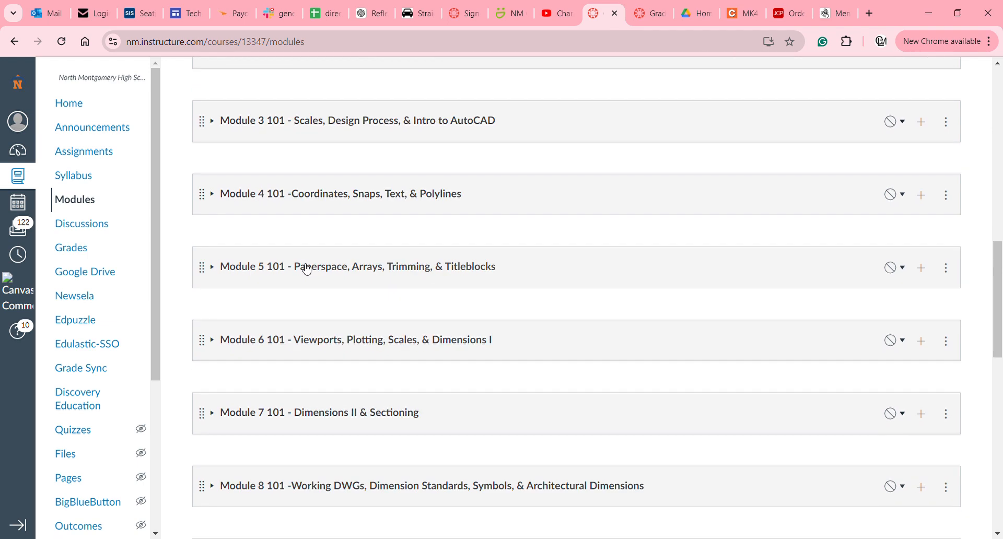
Collapse the Module 1 101 item list at the top of the Modules page.
scroll(305, 268, up, 5)
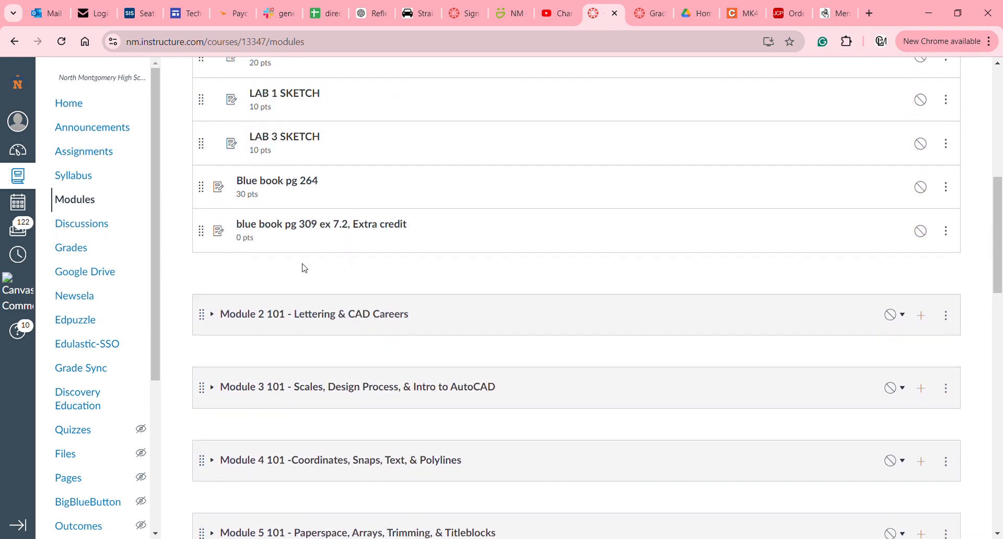
scroll(304, 268, up, 3)
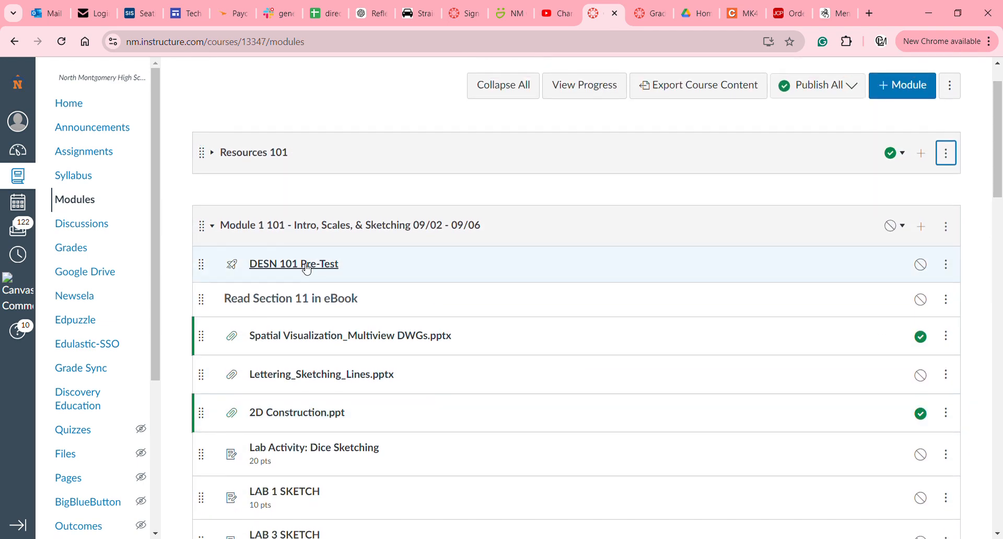
click(234, 231)
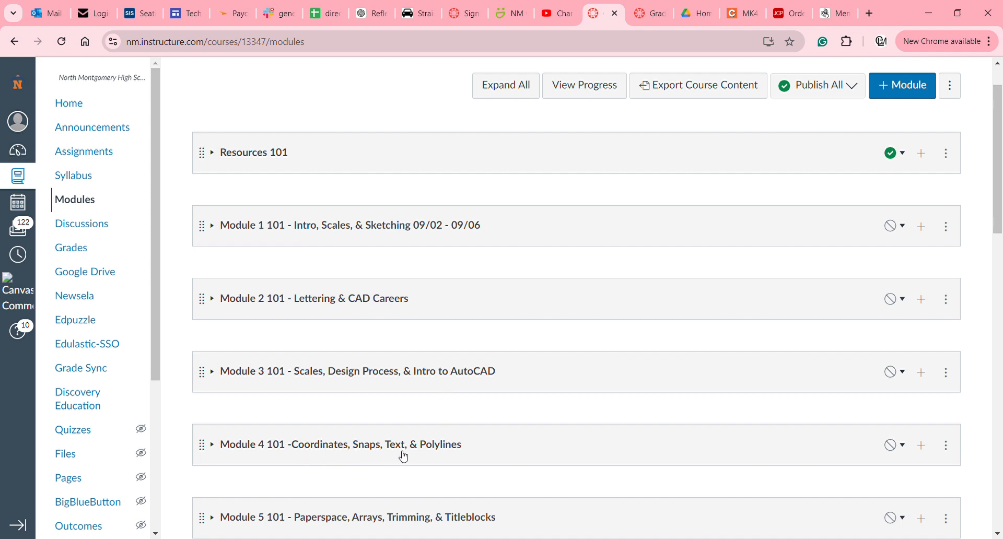
scroll(326, 498, down, 2)
scroll(327, 498, up, 3)
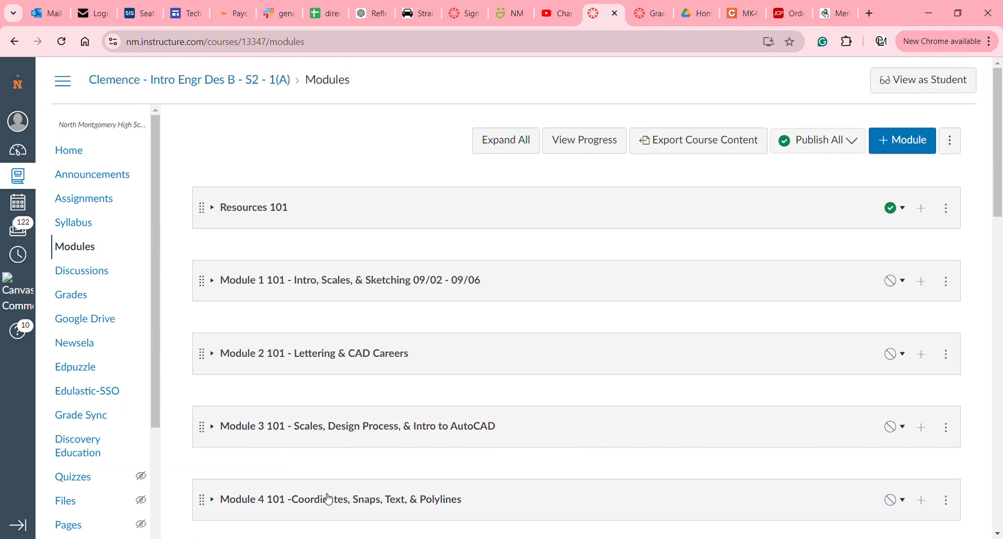
click(328, 499)
scroll(327, 498, down, 2)
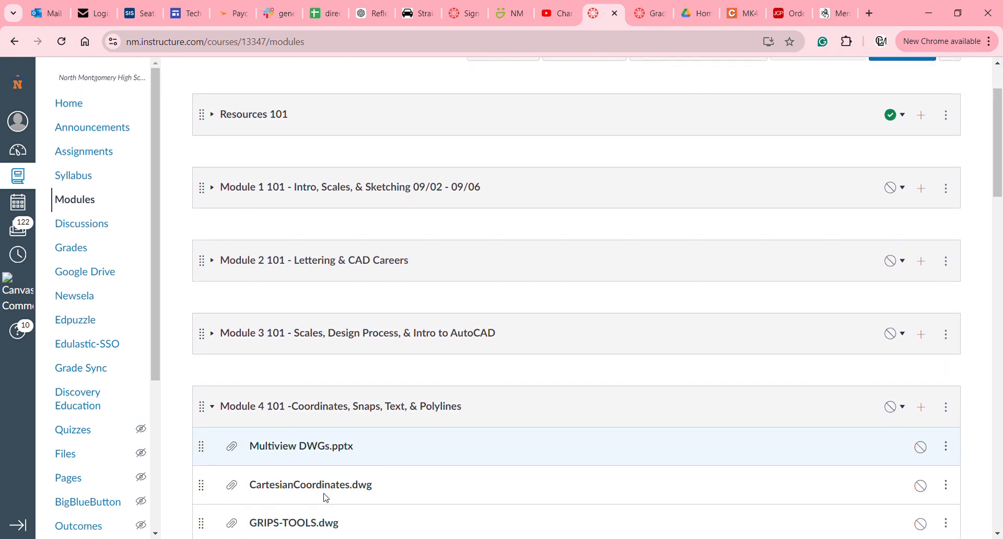
scroll(327, 498, down, 1)
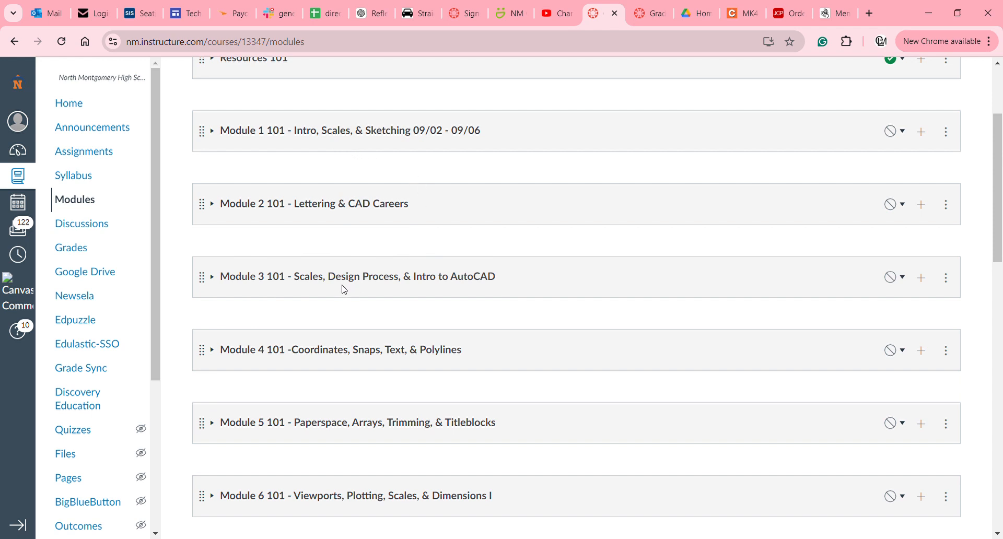
scroll(344, 290, down, 1)
scroll(345, 290, up, 4)
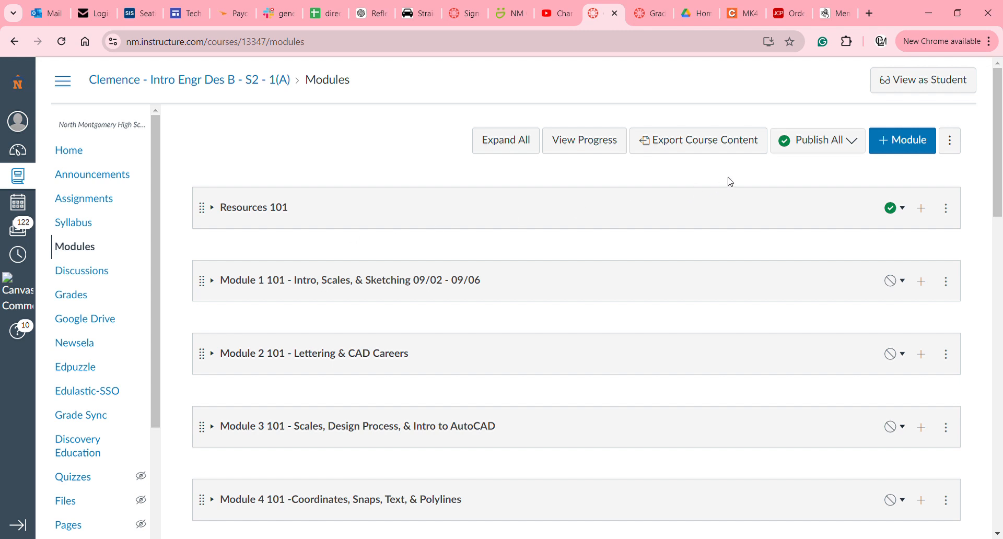
Start a new module and name it 'Test week one'.
click(904, 144)
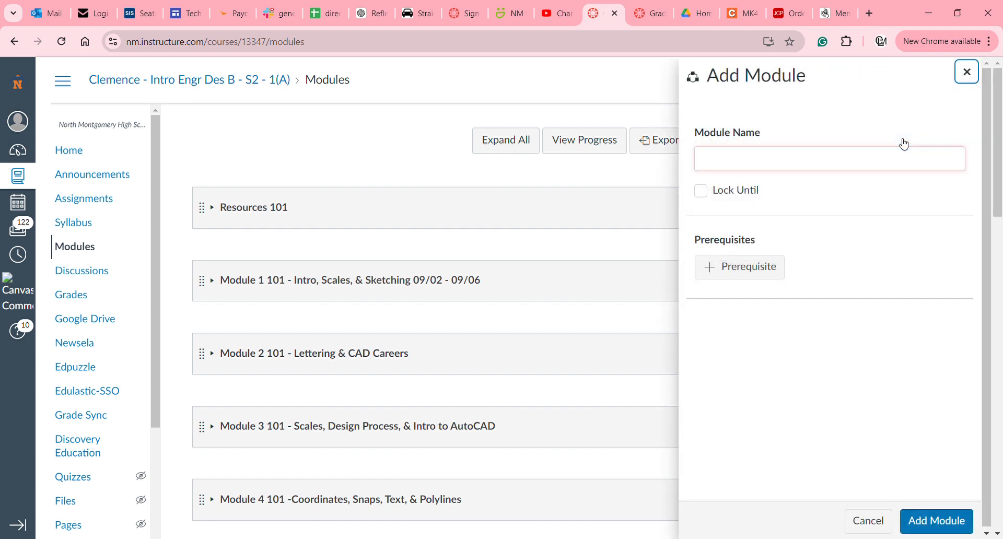
click(884, 165)
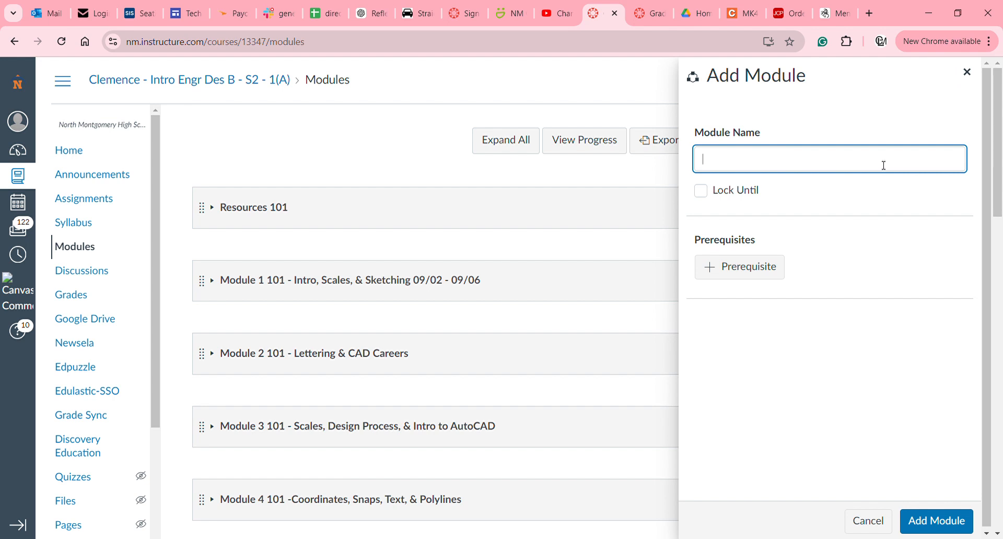
text(Test week one)
click(819, 198)
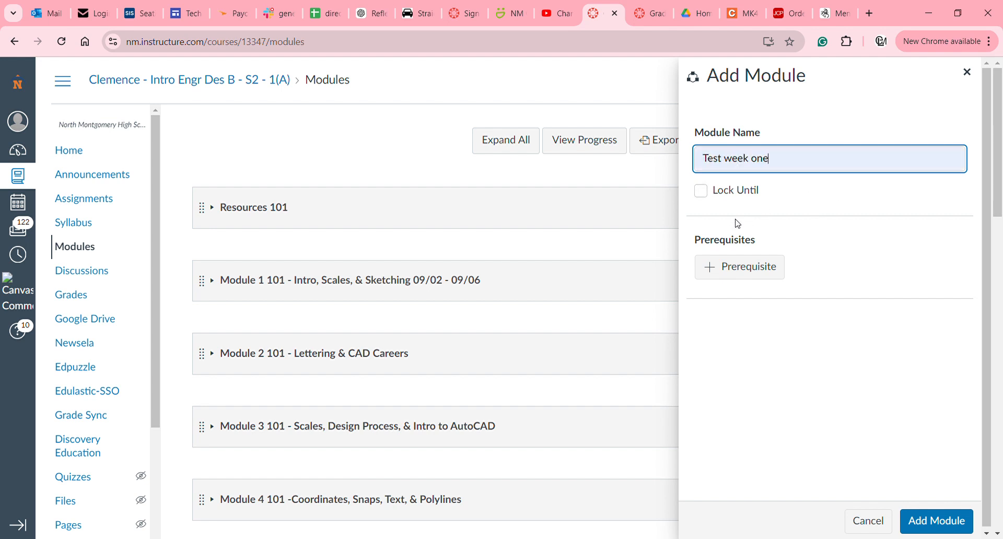
Leave Lock Until off, drop the Module 2 101 prerequisite, and add the module.
click(702, 192)
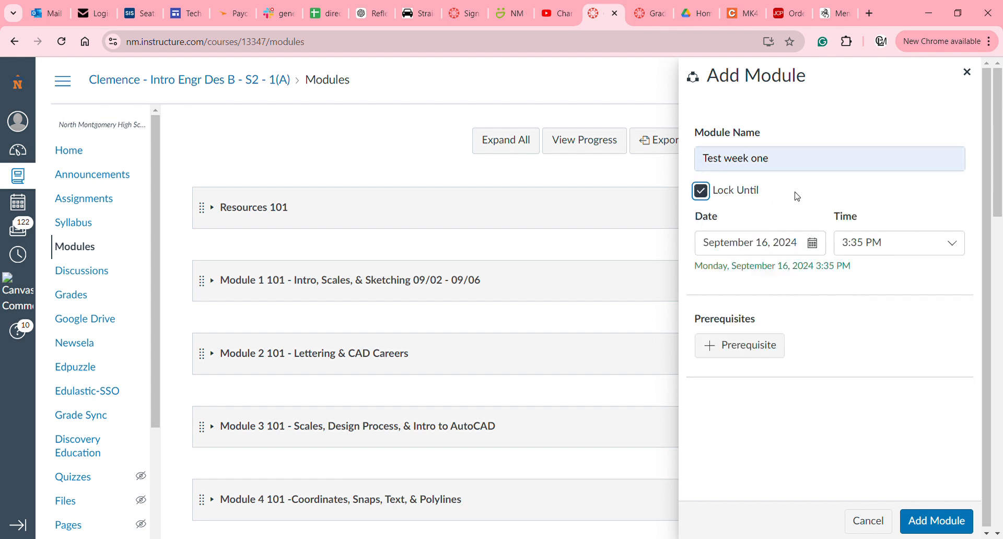
click(702, 192)
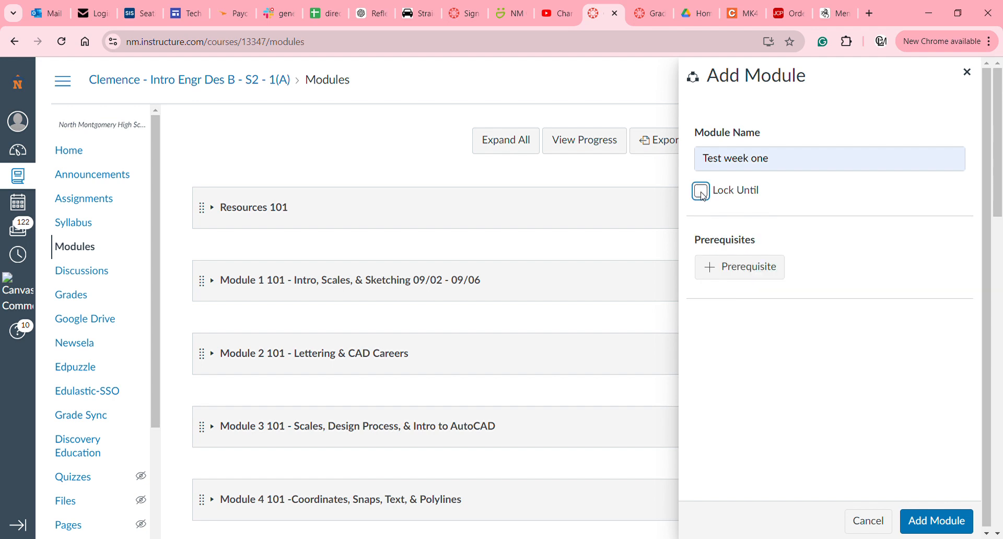
click(738, 276)
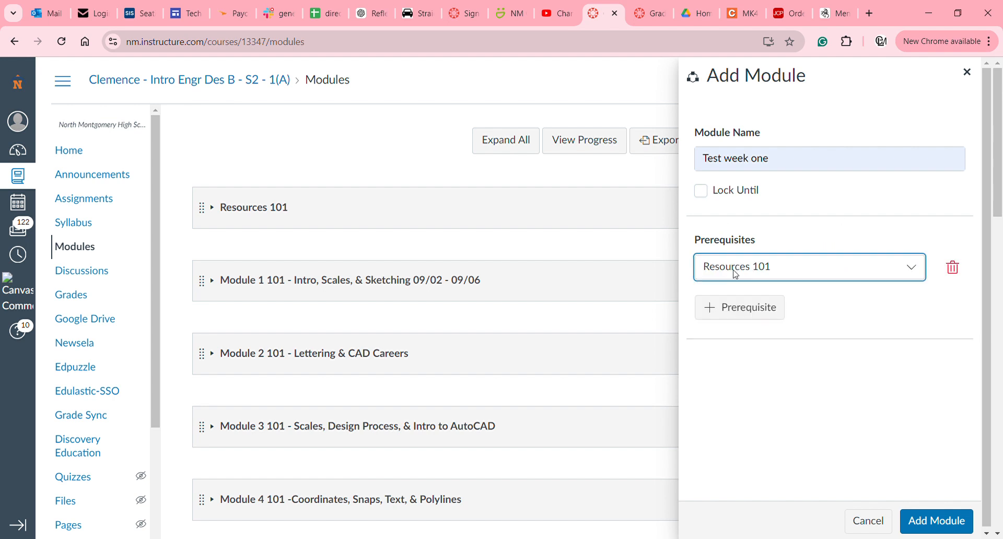
click(814, 271)
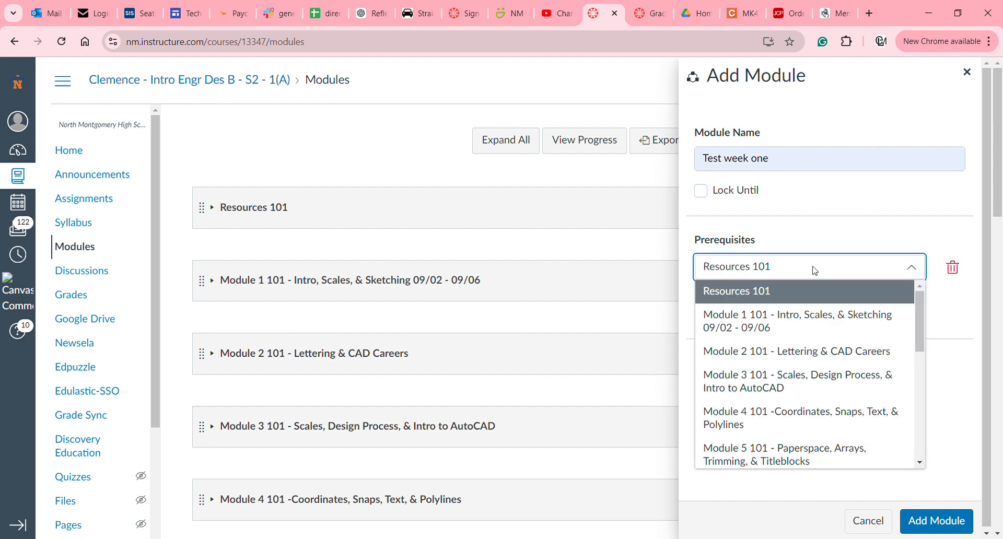
click(818, 354)
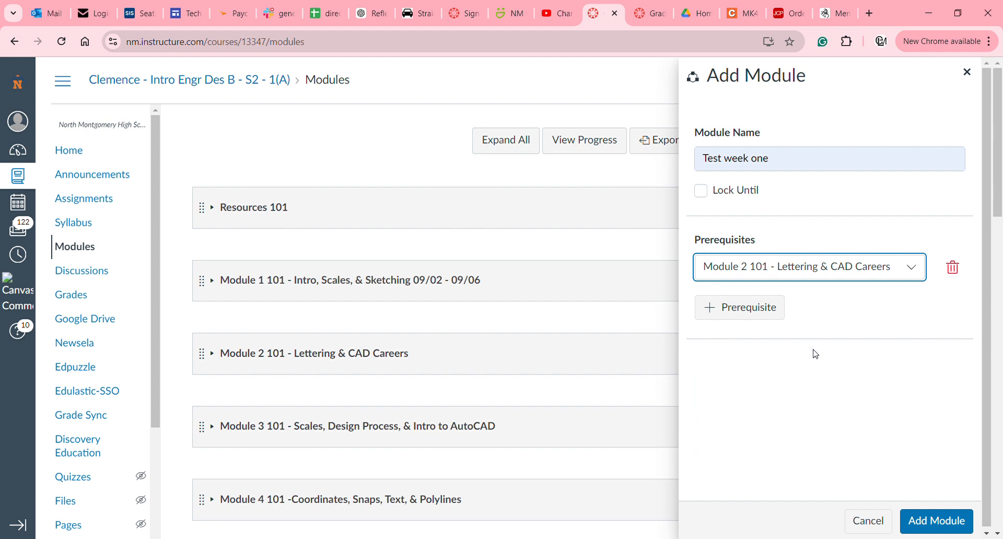
click(954, 270)
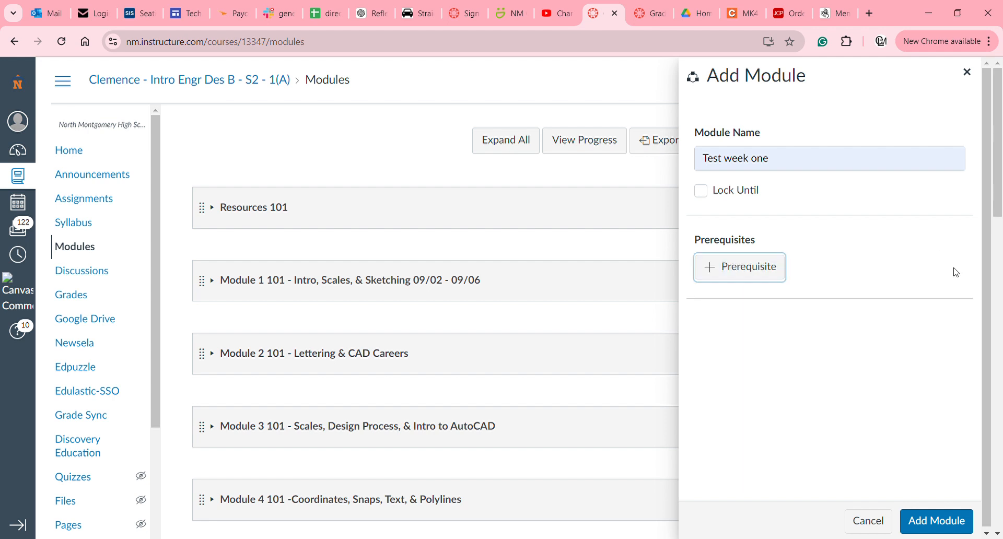
click(879, 406)
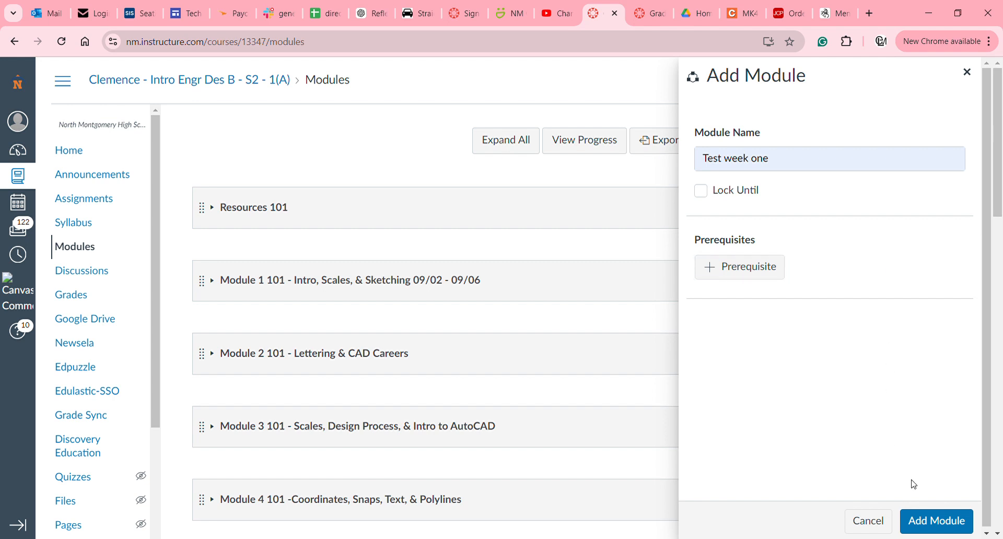
click(927, 523)
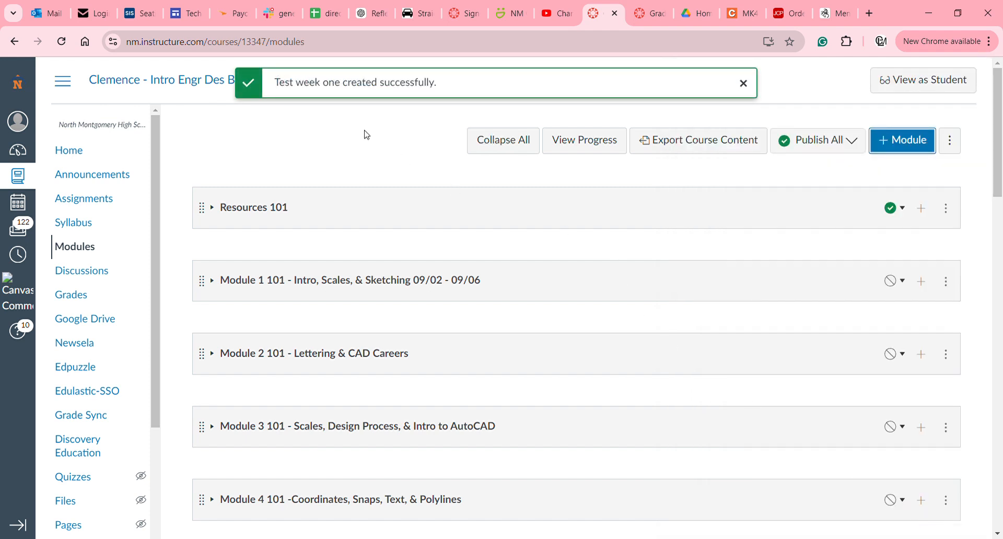
scroll(432, 190, down, 8)
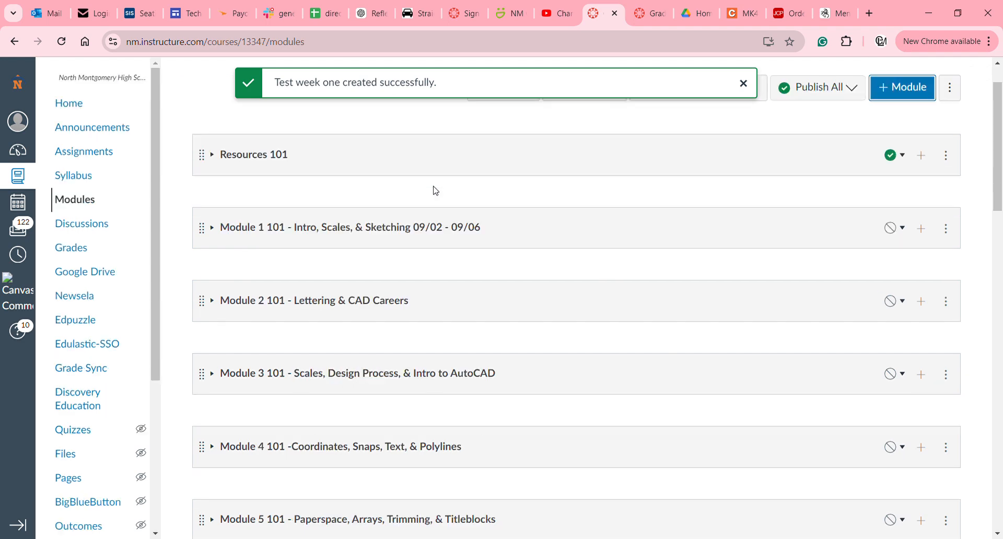
scroll(436, 190, down, 15)
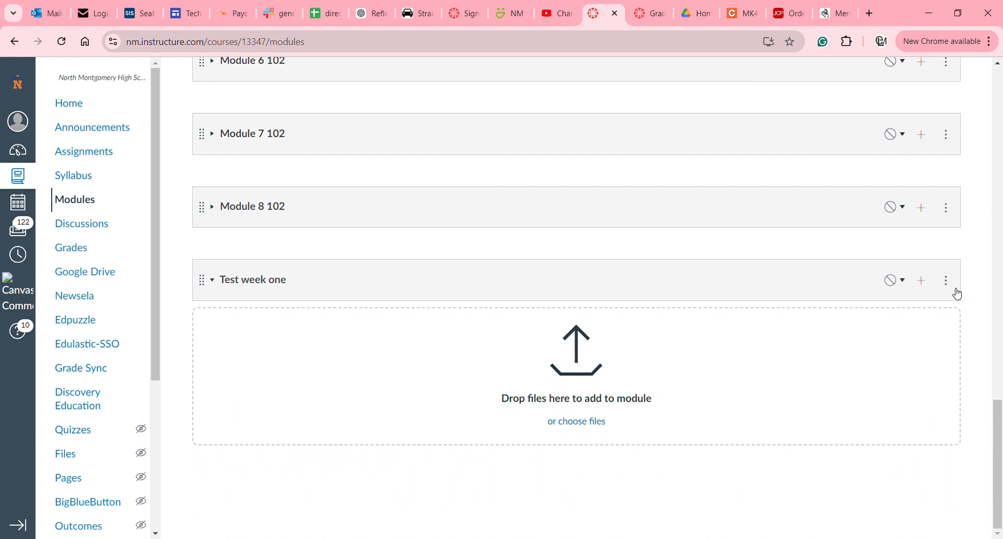
scroll(956, 290, up, 5)
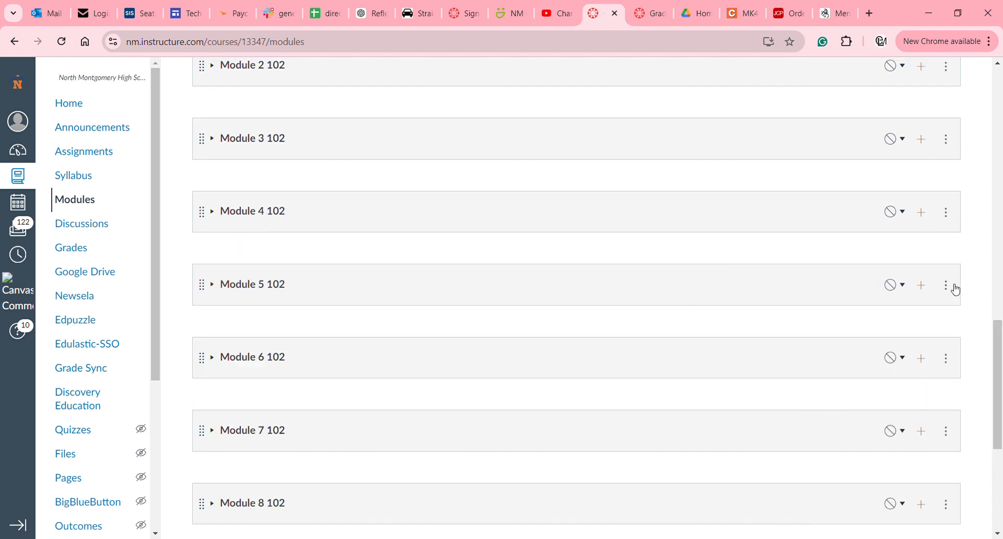
scroll(999, 334, up, 1)
scroll(999, 345, down, 5)
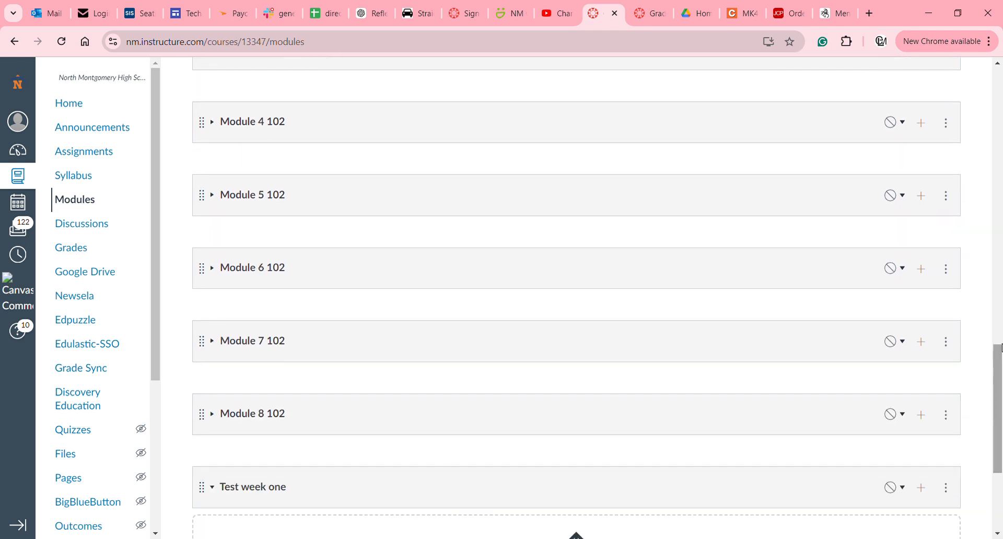
click(953, 285)
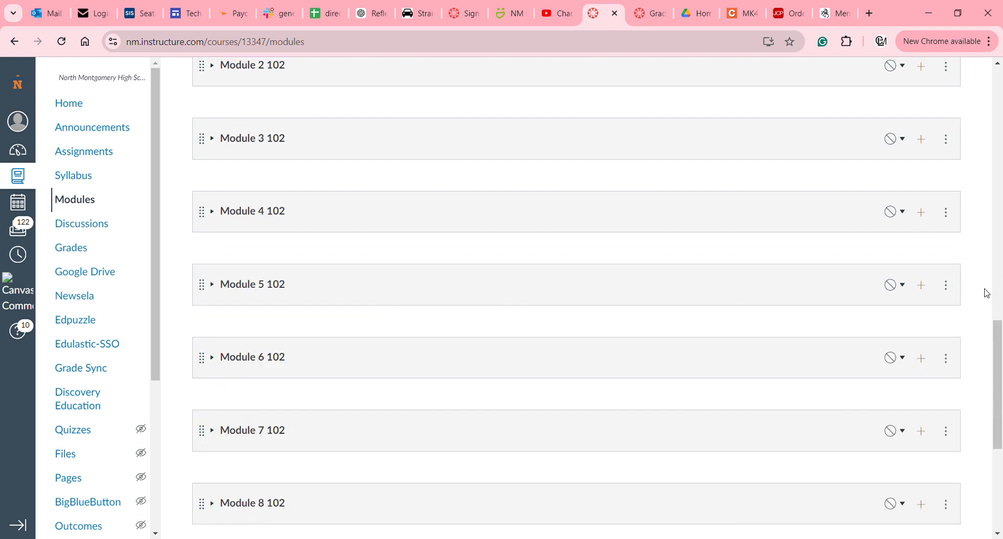
scroll(984, 293, down, 5)
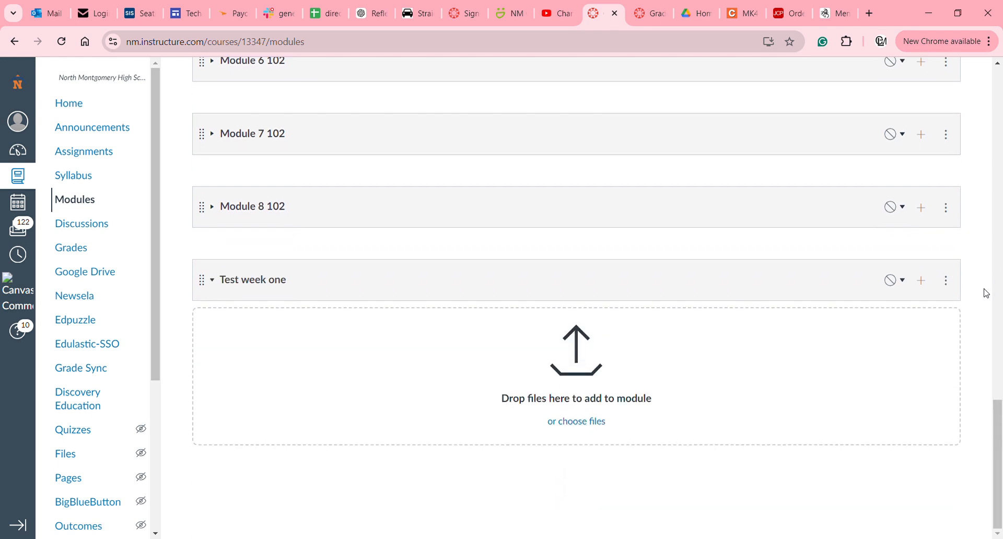
click(946, 281)
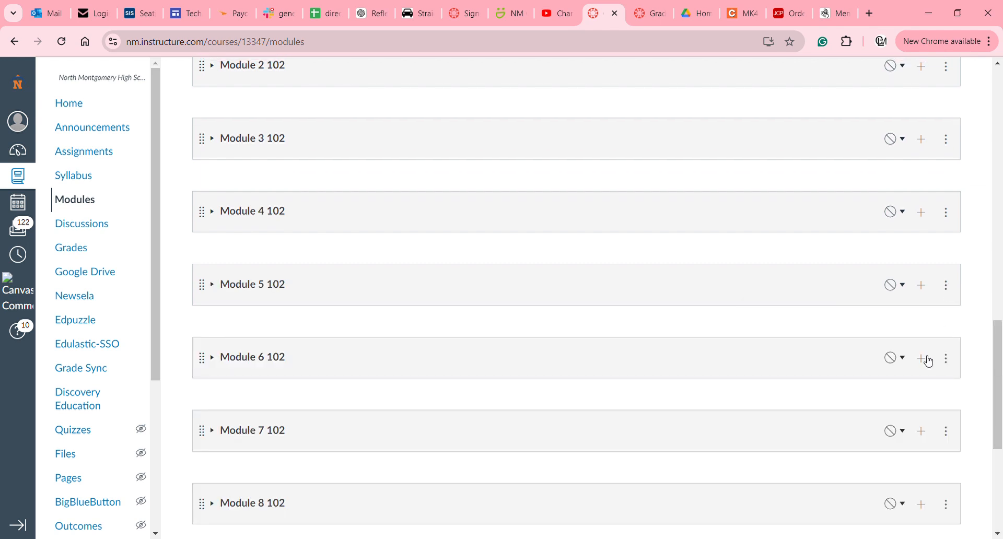
scroll(925, 358, down, 6)
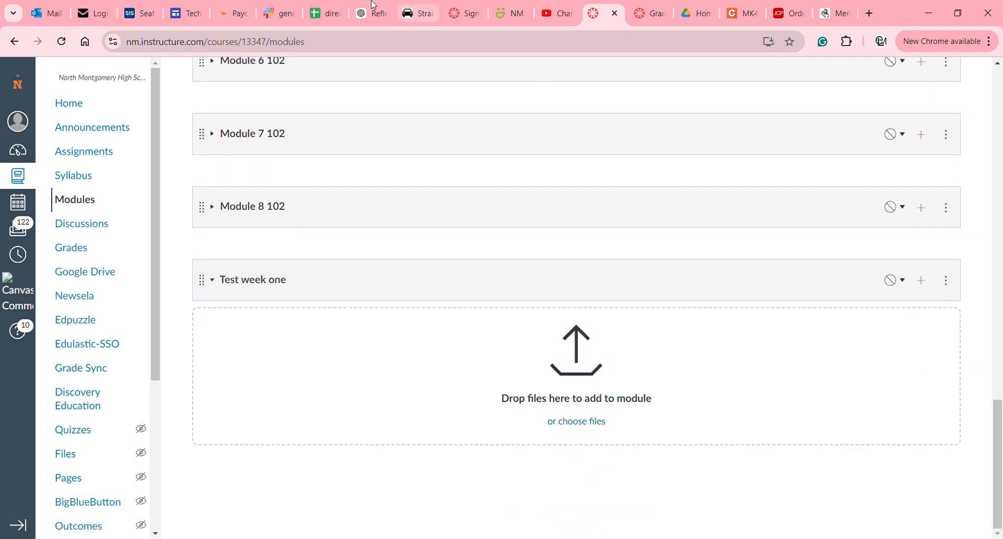
click(62, 46)
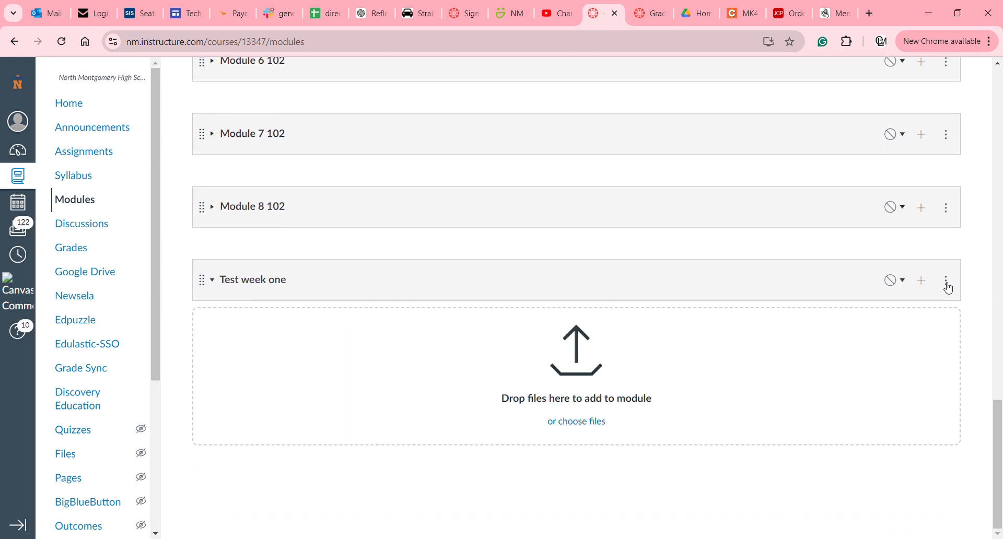
scroll(948, 288, up, 5)
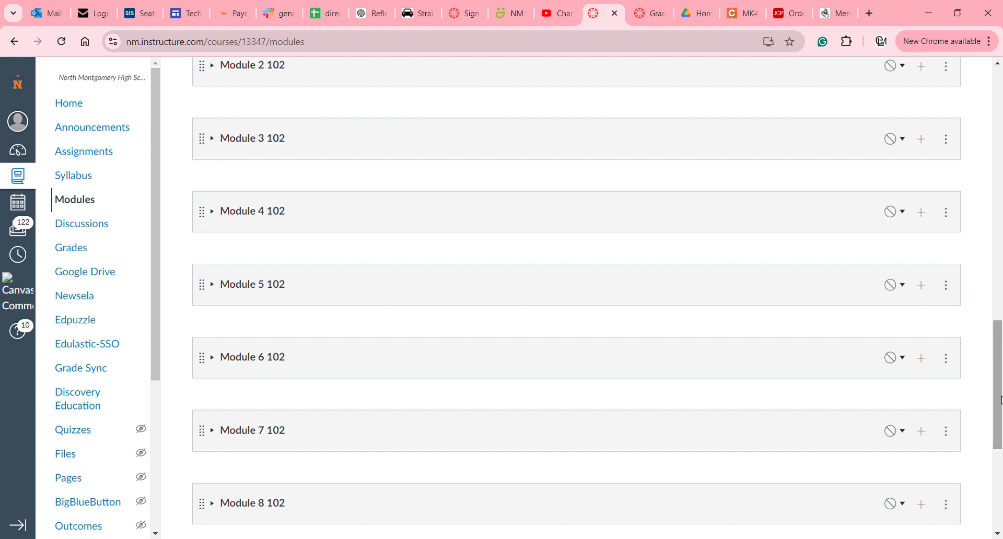
drag(999, 401, 963, 466)
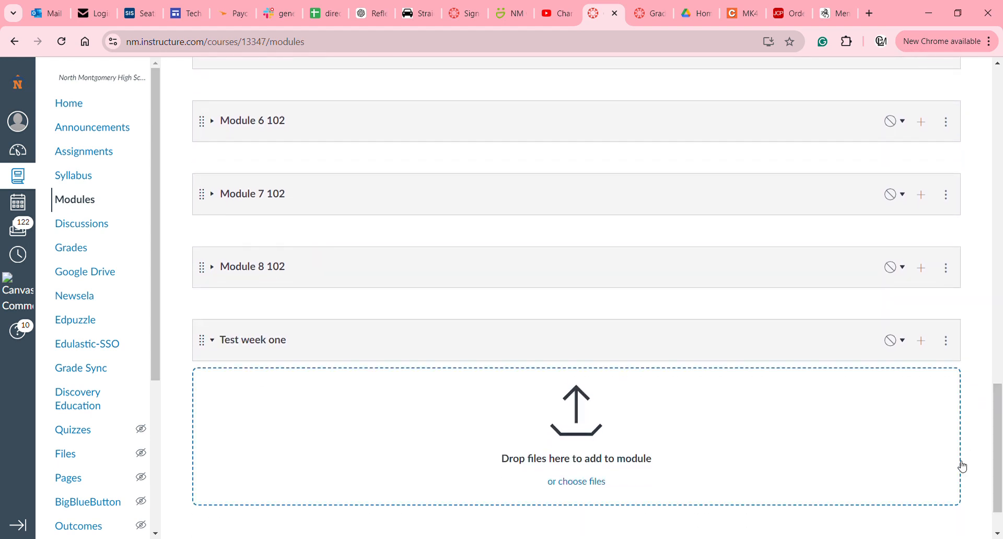
Use Move Module to place Test week one after Resources 101.
click(947, 344)
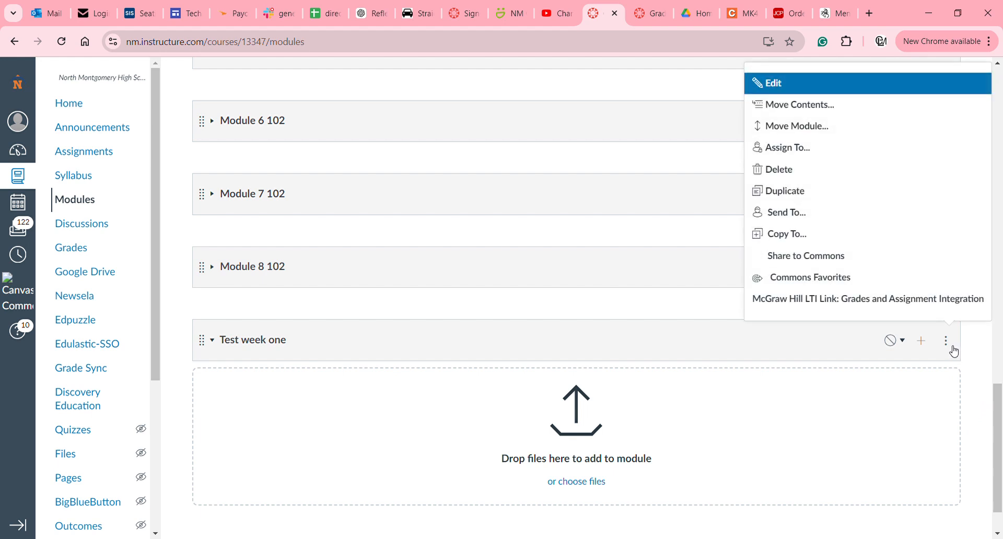
click(842, 139)
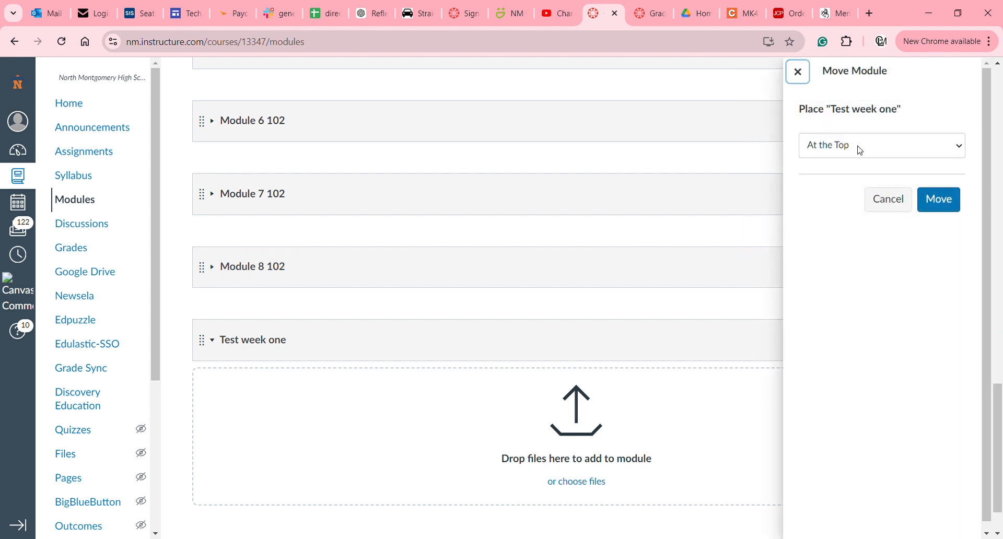
click(863, 206)
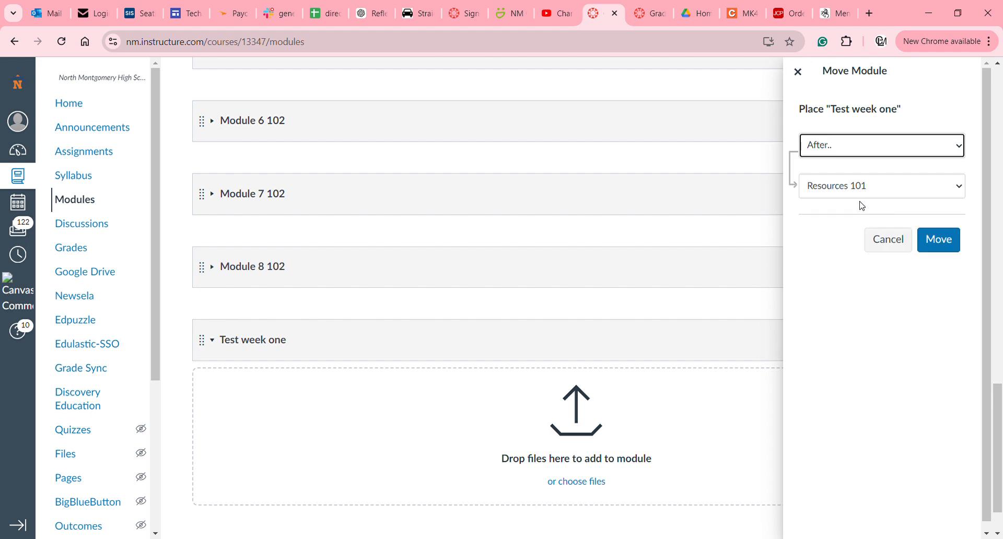
click(947, 244)
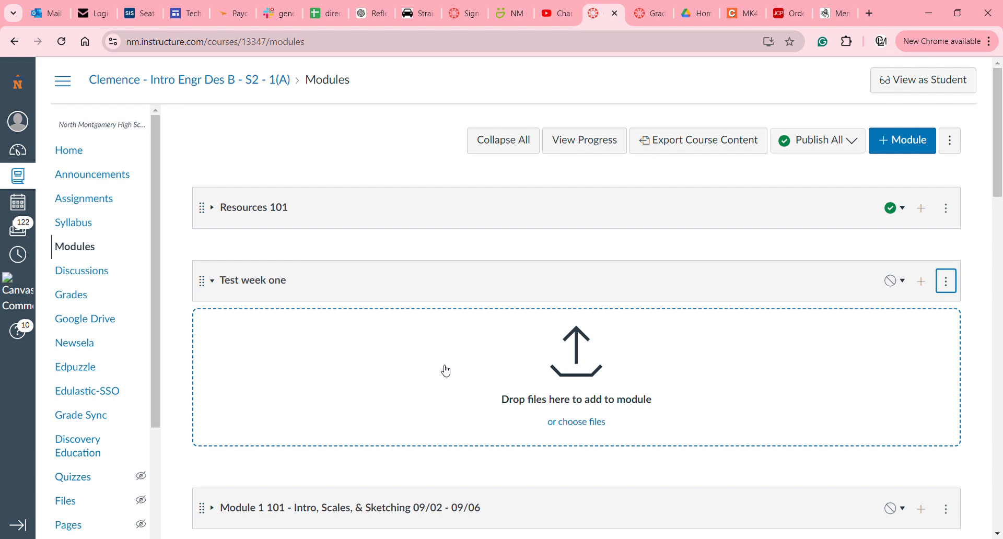
Add the 'Test assignment work sheet' assignment to Test week one through Add Item.
click(923, 283)
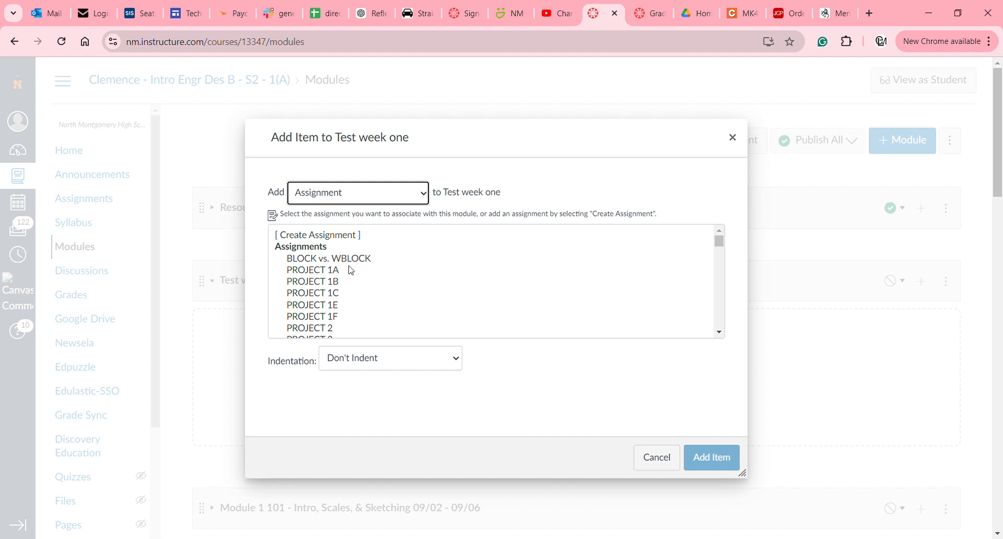
scroll(350, 270, down, 2)
scroll(350, 269, down, 8)
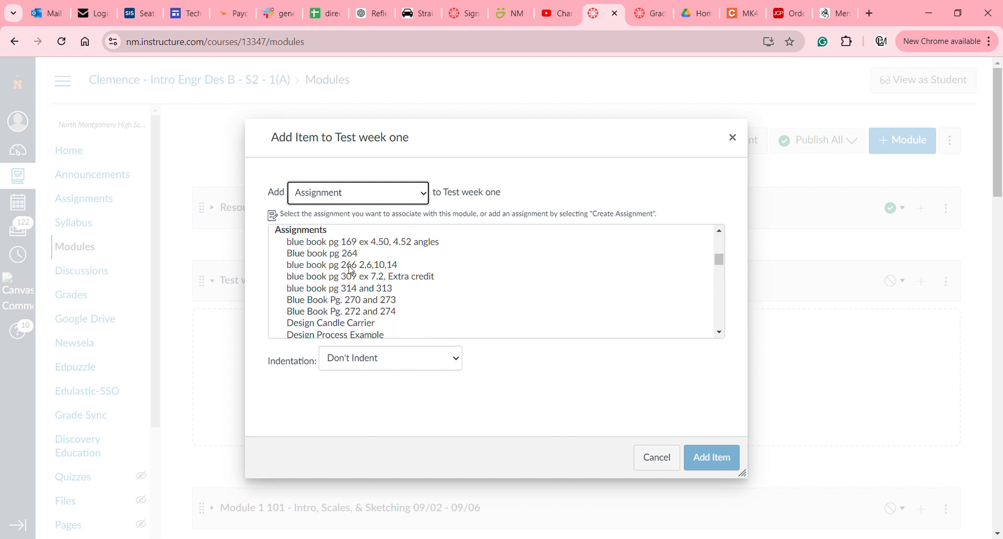
scroll(350, 270, up, 2)
scroll(350, 269, up, 3)
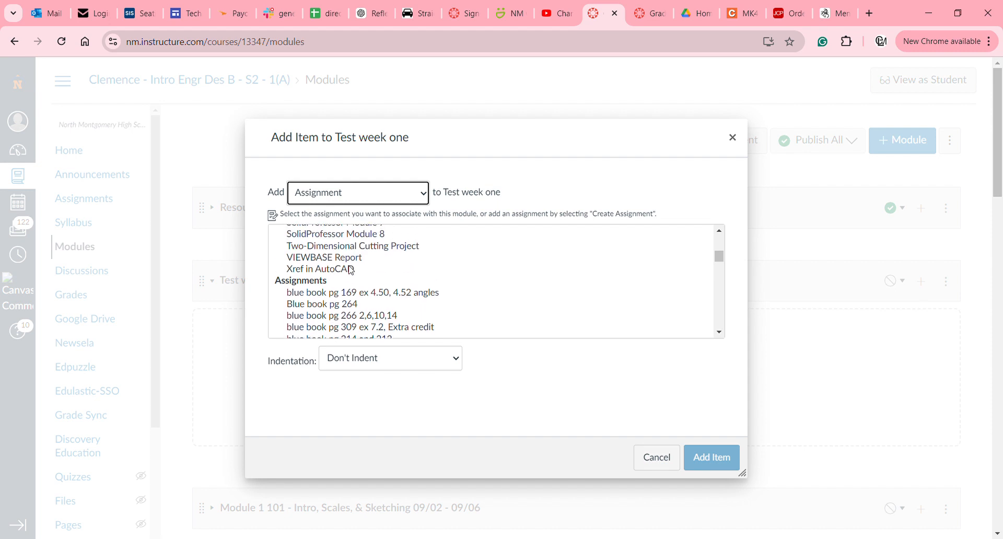
scroll(351, 270, up, 3)
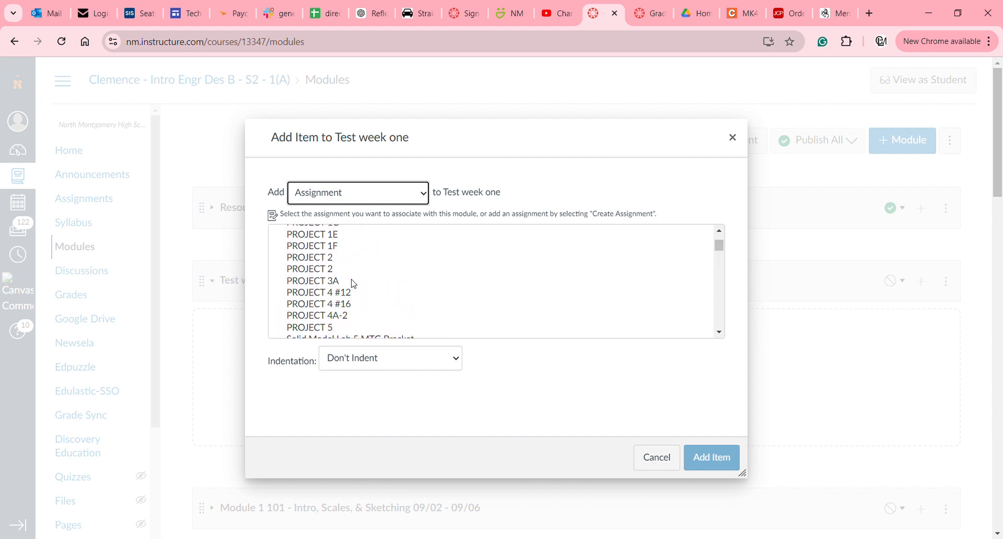
scroll(353, 283, up, 2)
scroll(353, 284, down, 8)
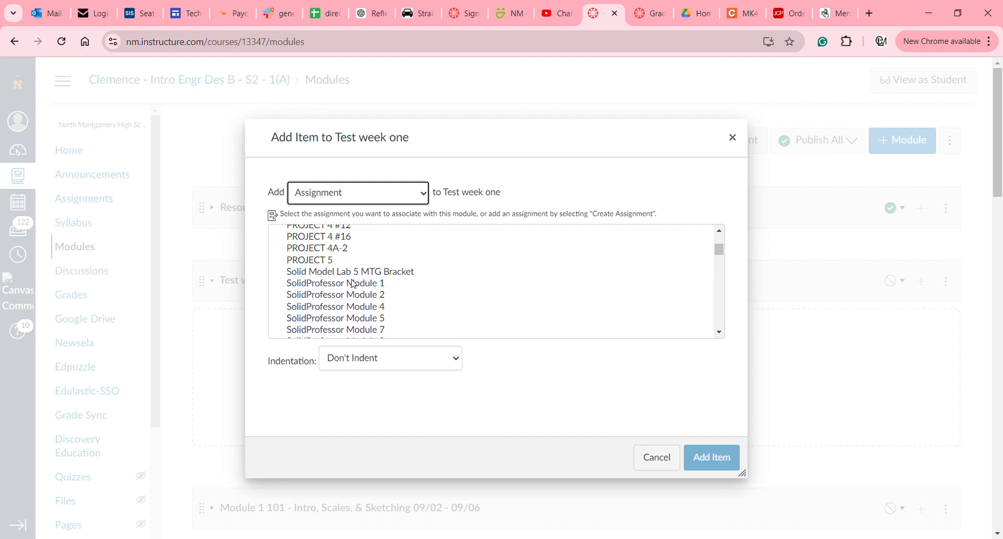
scroll(353, 284, down, 3)
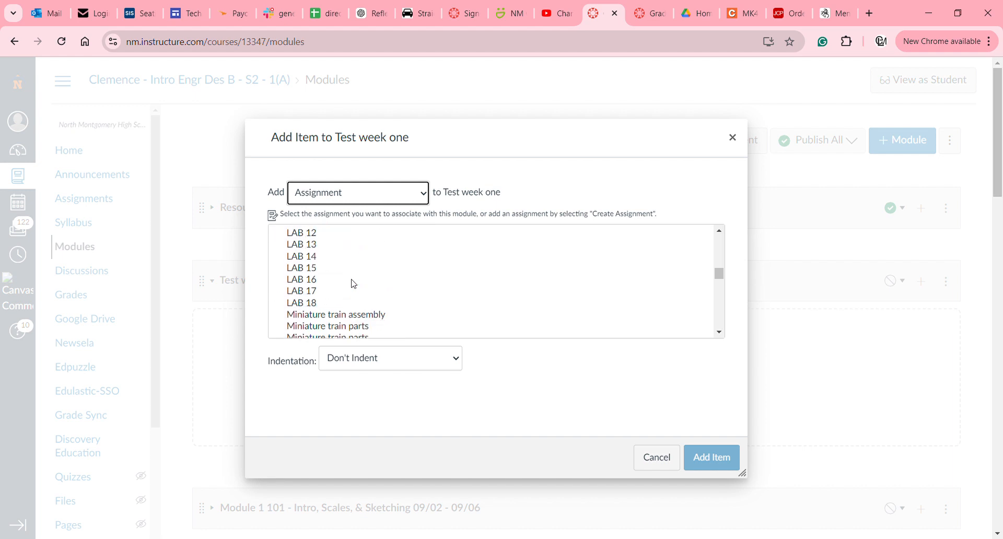
scroll(353, 284, down, 5)
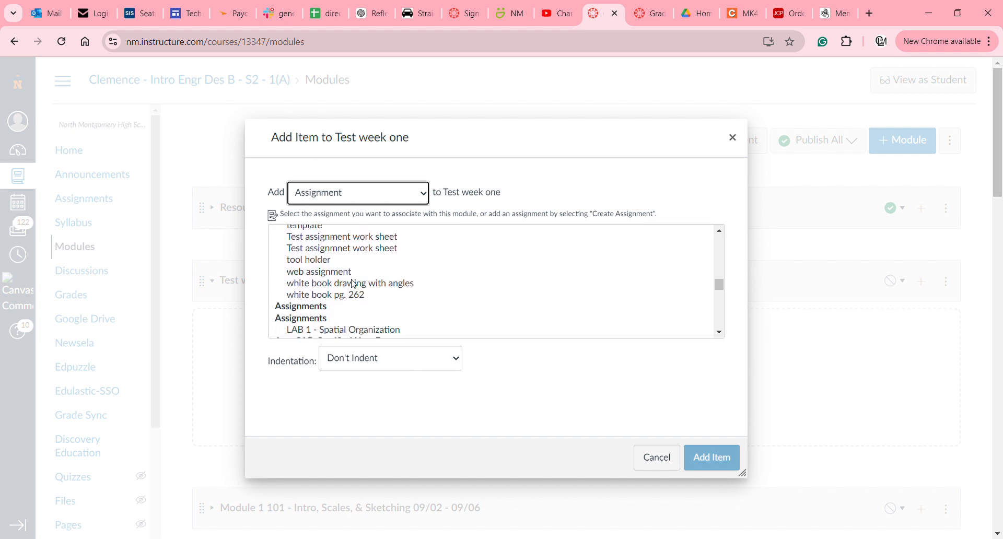
scroll(353, 284, down, 1)
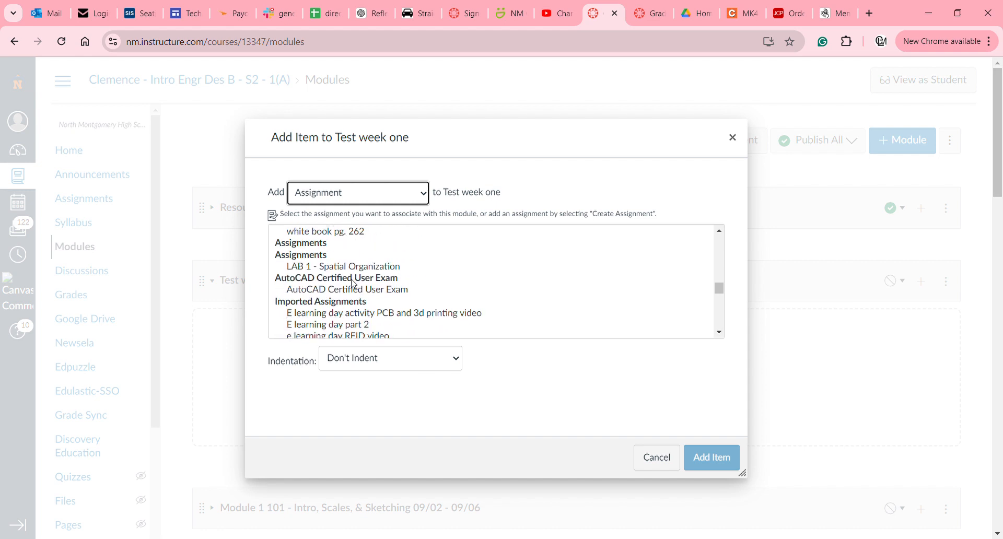
scroll(353, 284, down, 10)
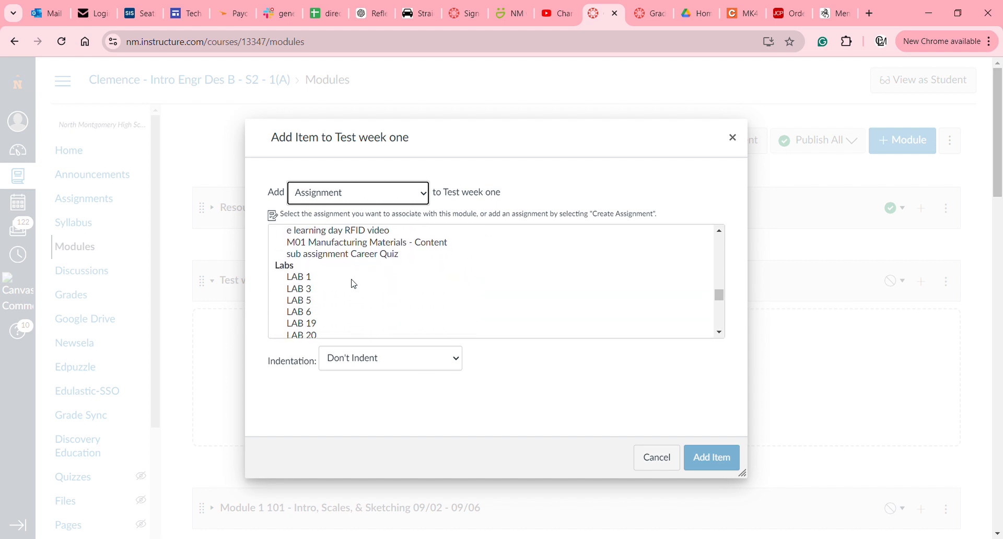
scroll(353, 283, down, 4)
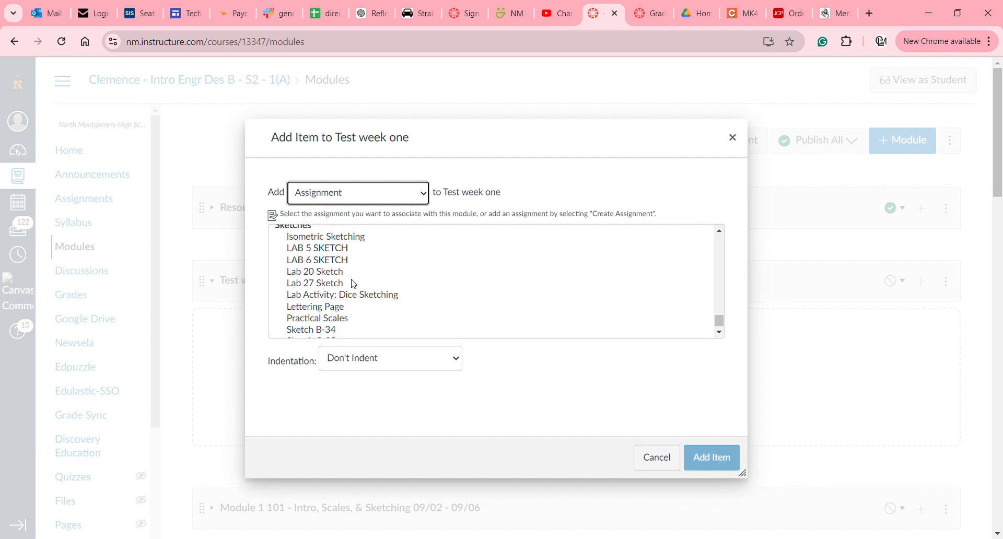
scroll(353, 284, up, 2)
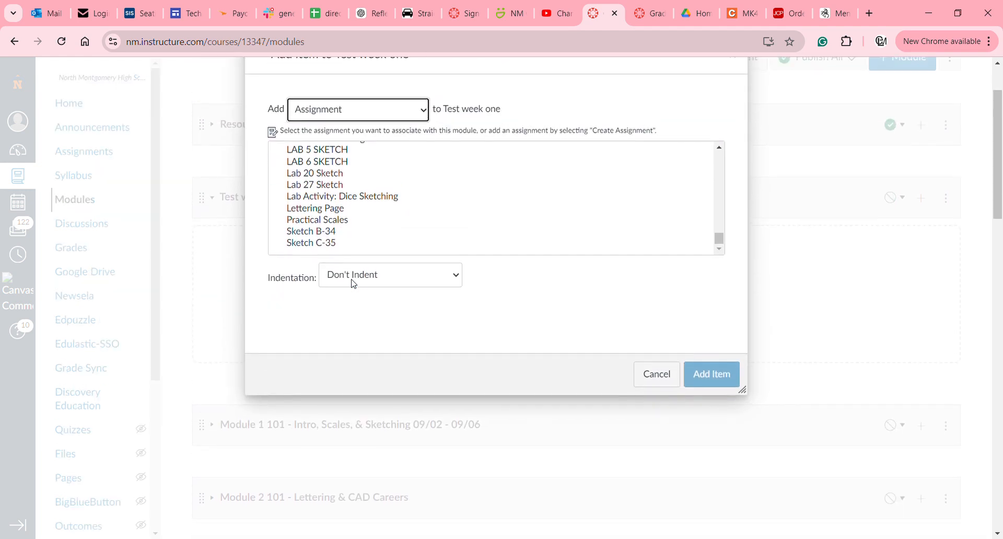
scroll(379, 258, up, 3)
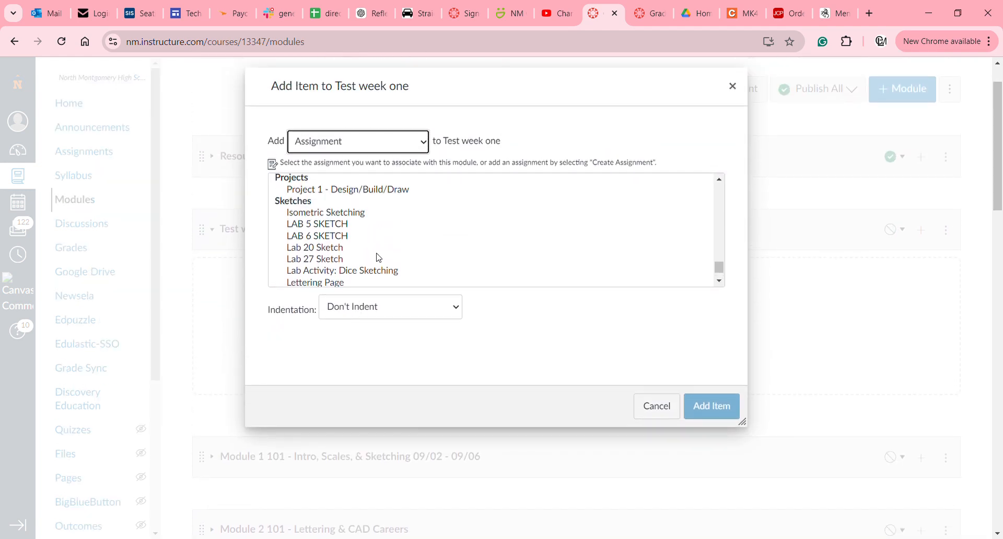
scroll(379, 257, up, 2)
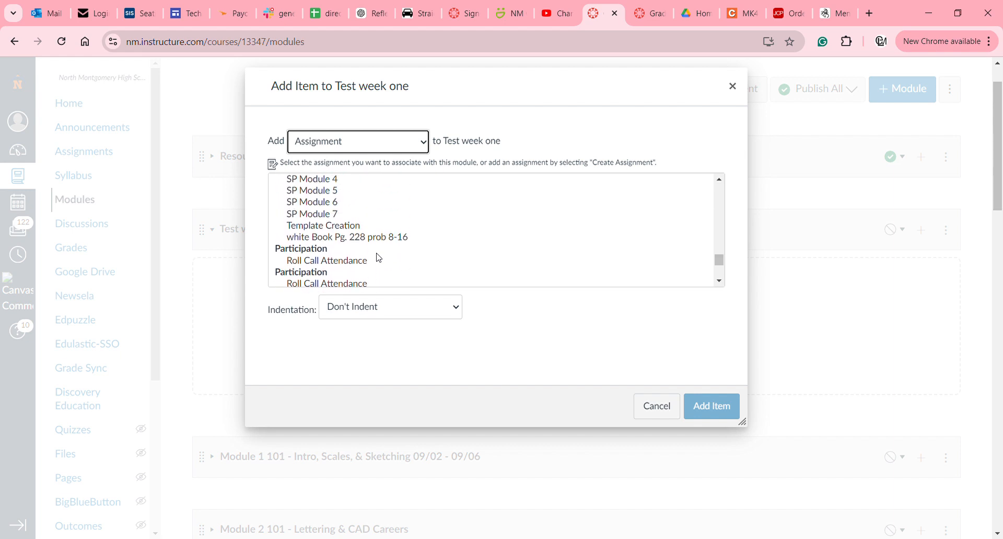
scroll(378, 258, up, 5)
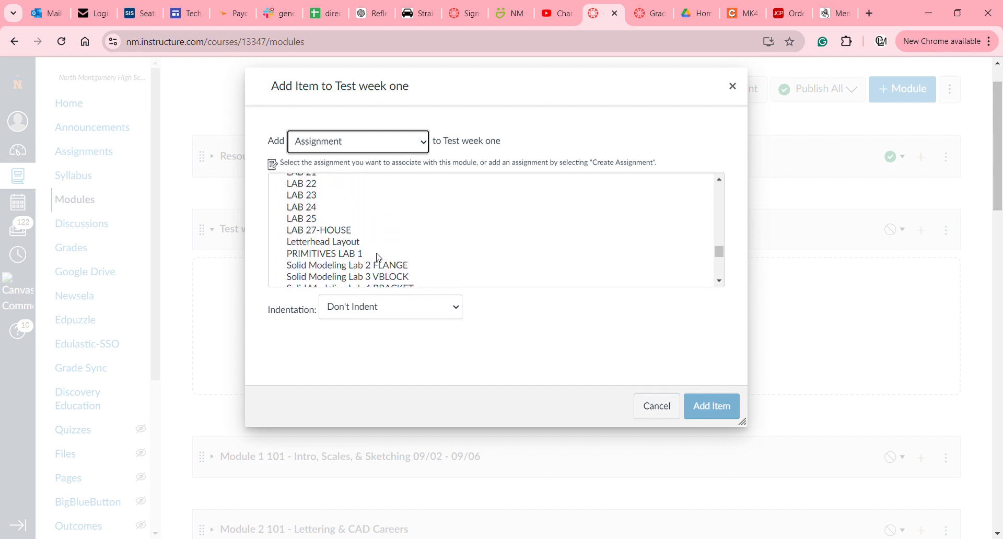
scroll(379, 257, up, 8)
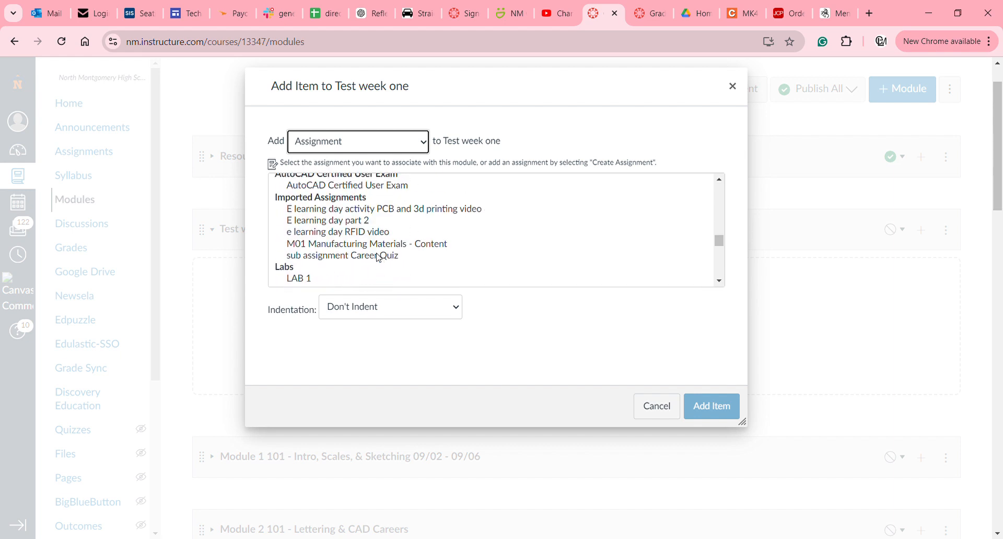
scroll(378, 257, down, 2)
scroll(378, 257, up, 2)
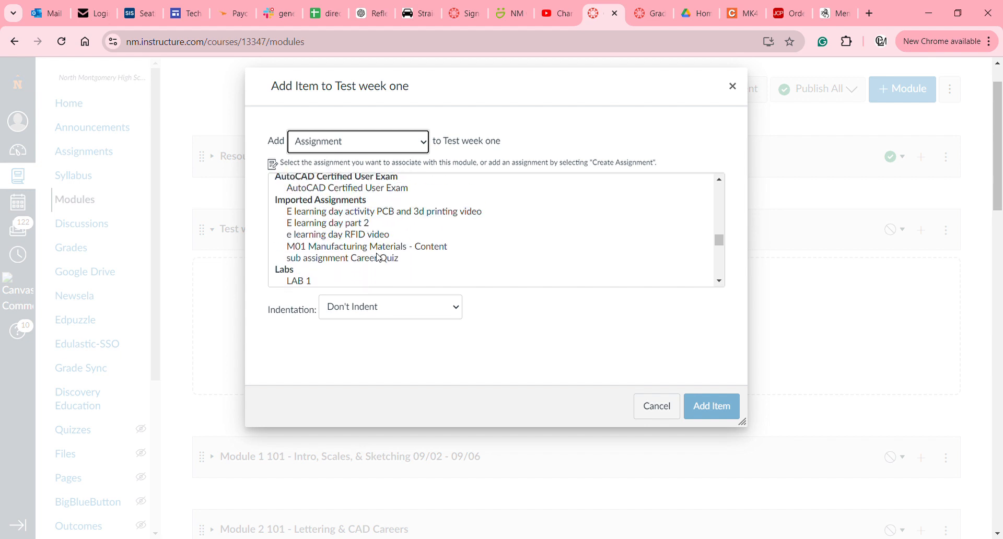
scroll(378, 257, up, 7)
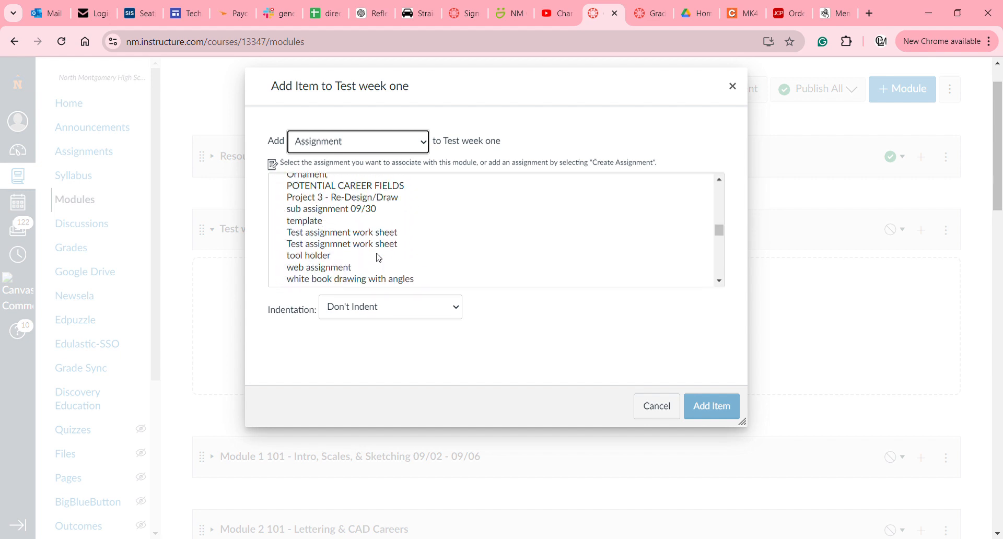
scroll(379, 257, up, 1)
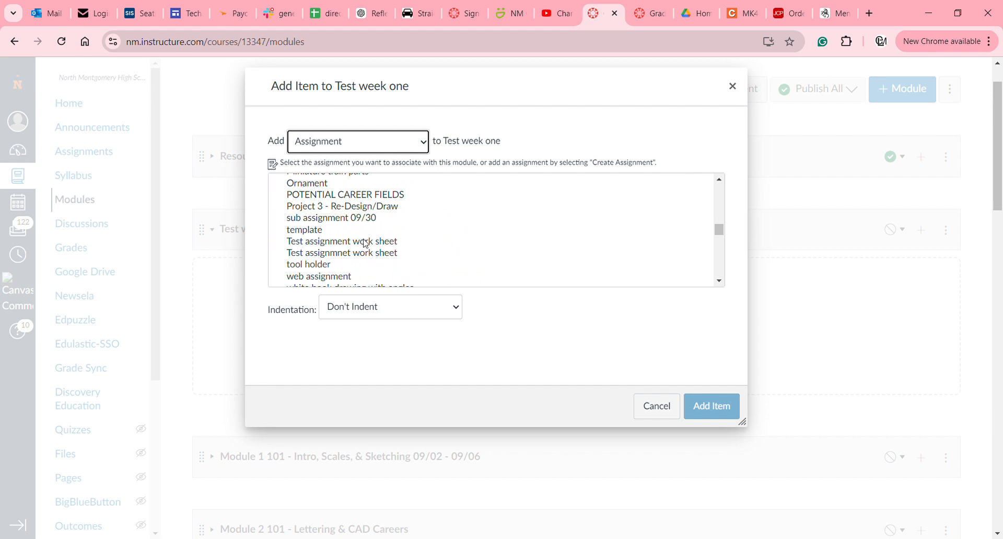
click(365, 243)
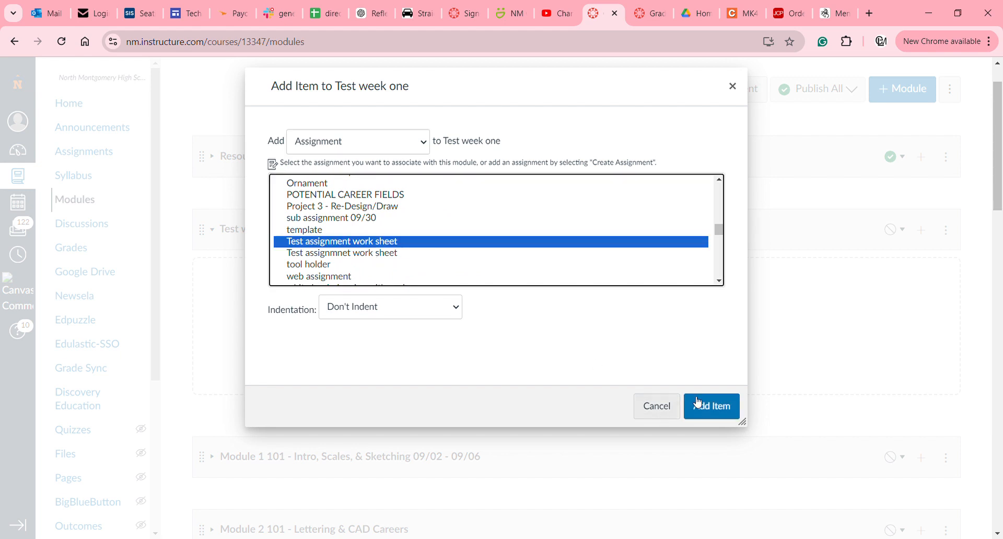
click(711, 407)
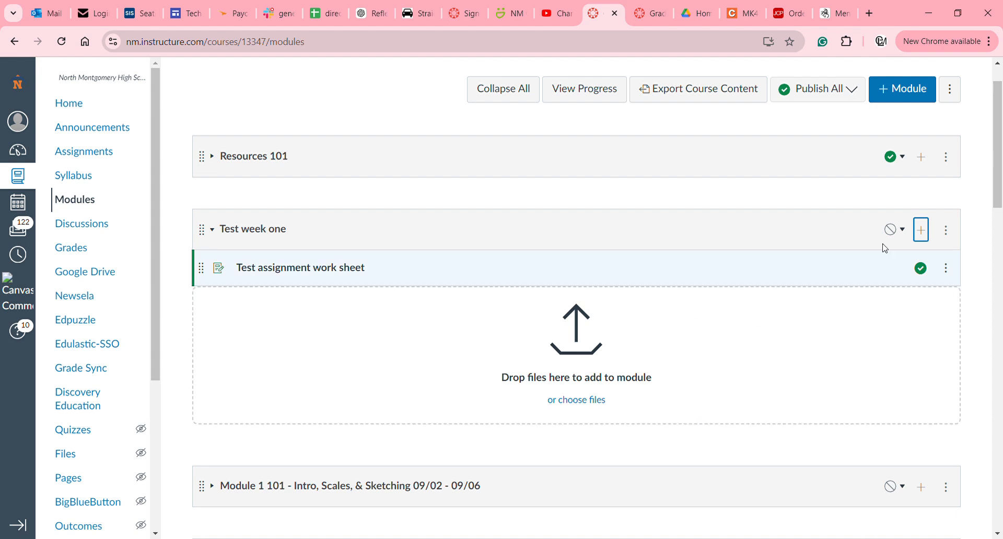
Add the template assignment to Test week one.
click(922, 236)
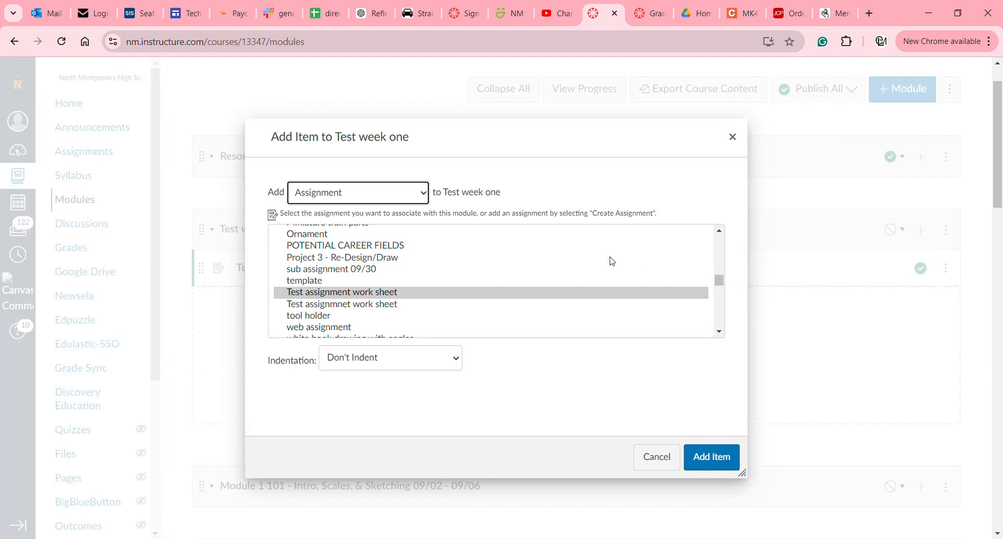
scroll(394, 298, down, 1)
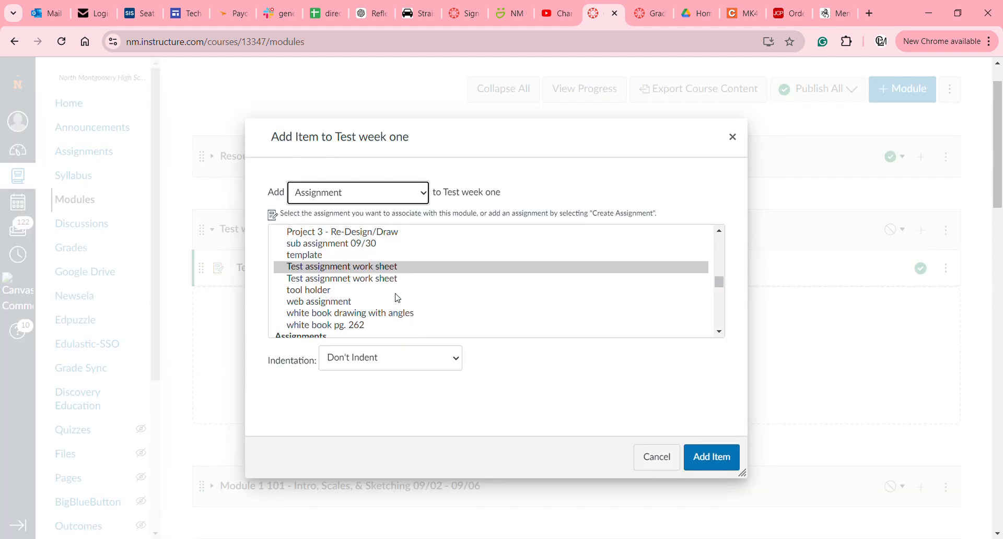
click(308, 256)
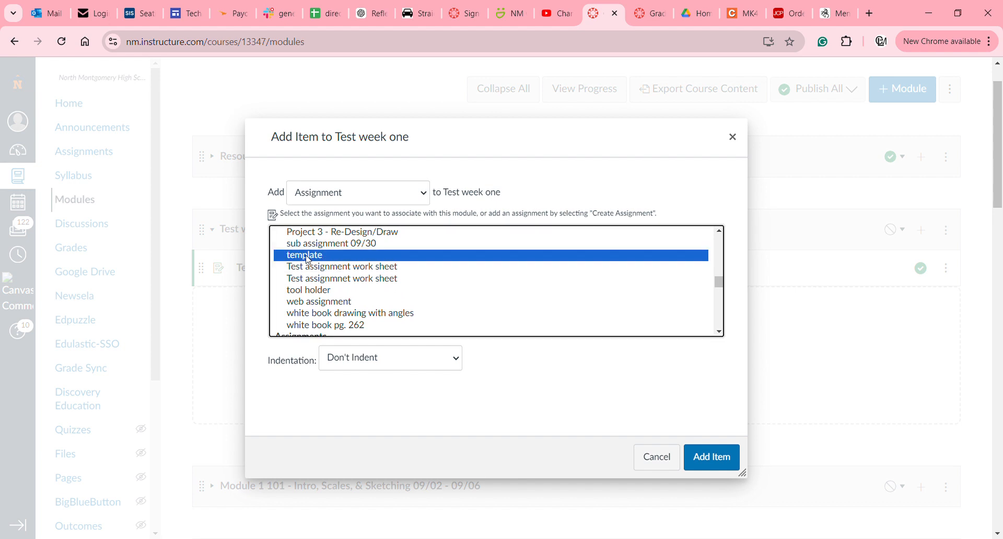
click(711, 457)
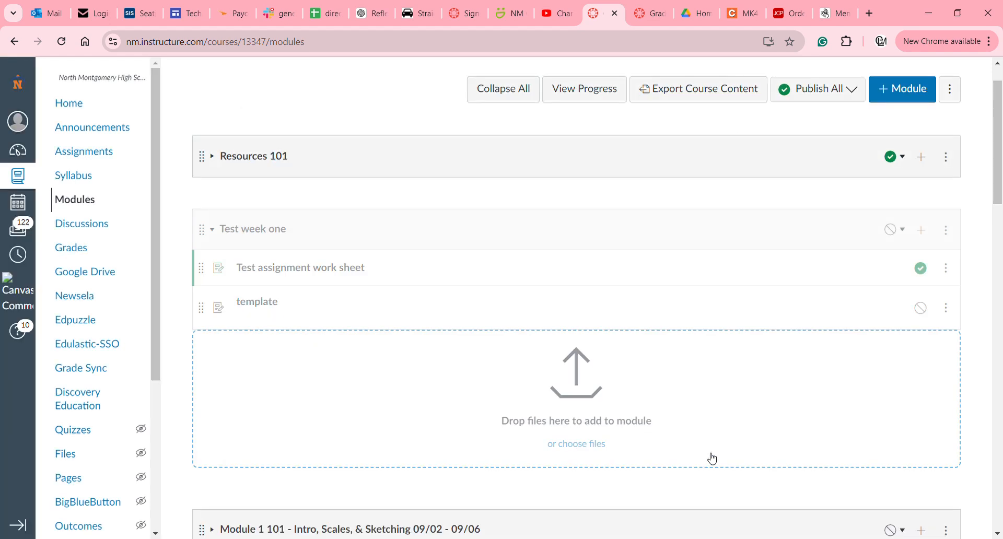
Add the LAB 5 assignment to Test week one.
click(922, 230)
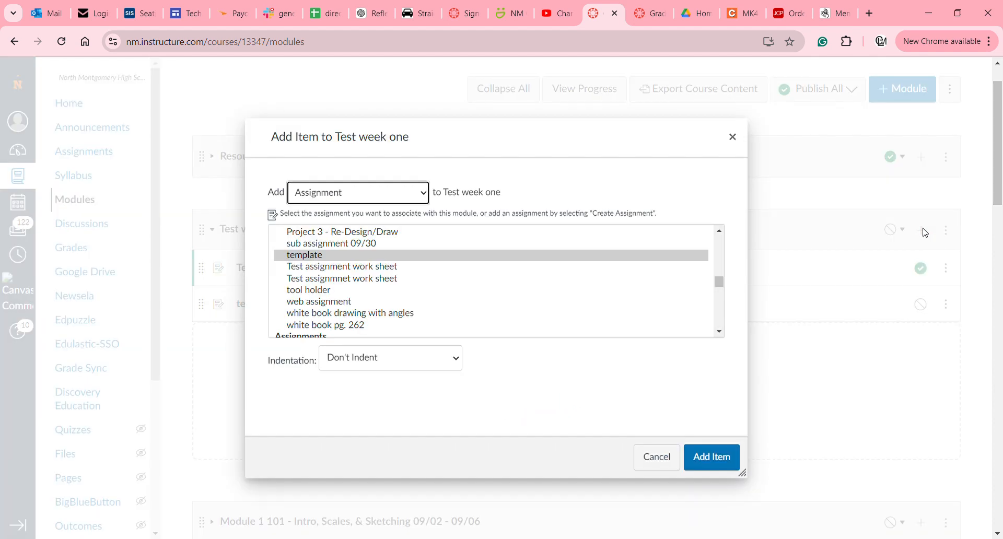
scroll(598, 253, down, 5)
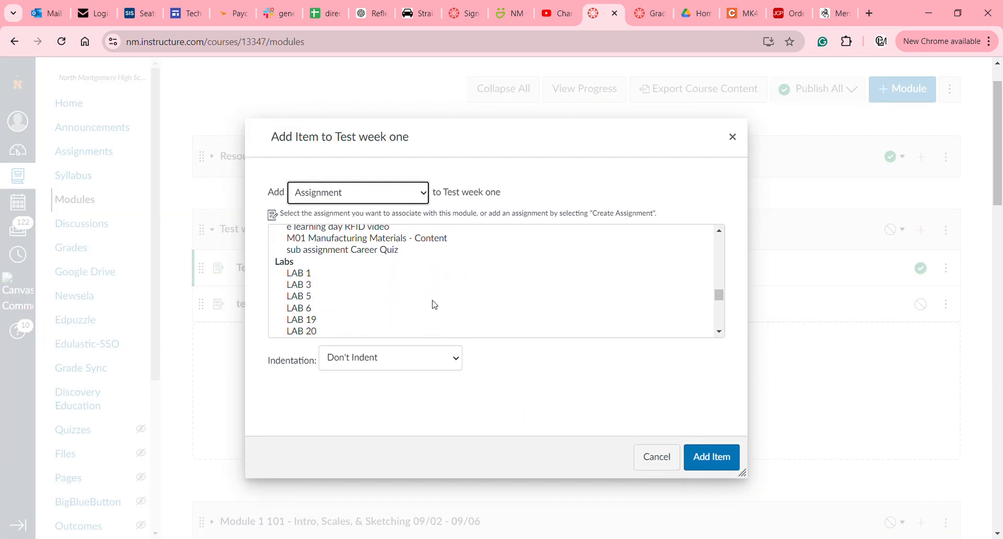
click(433, 298)
click(709, 462)
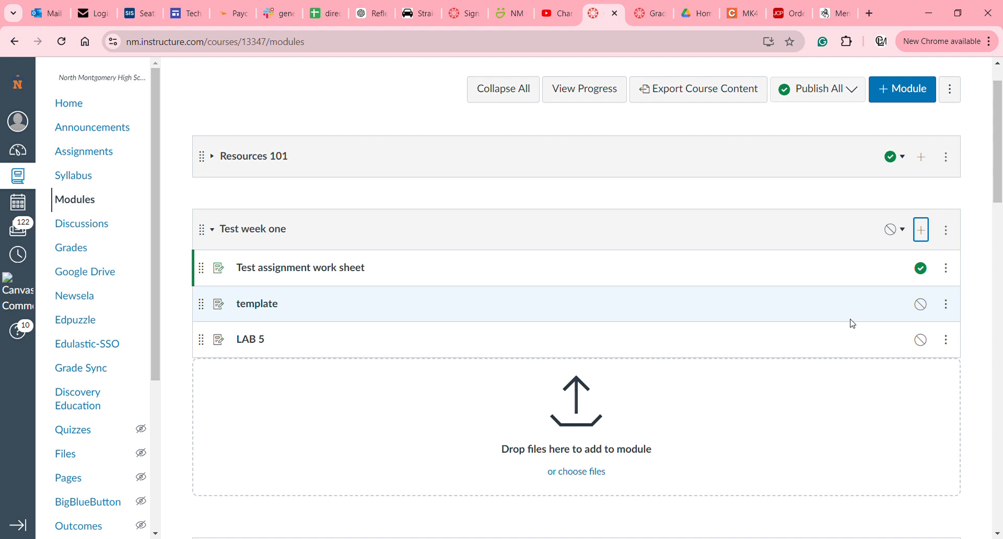
Reload Modules and check the worksheet's publish status in Test week one.
click(62, 42)
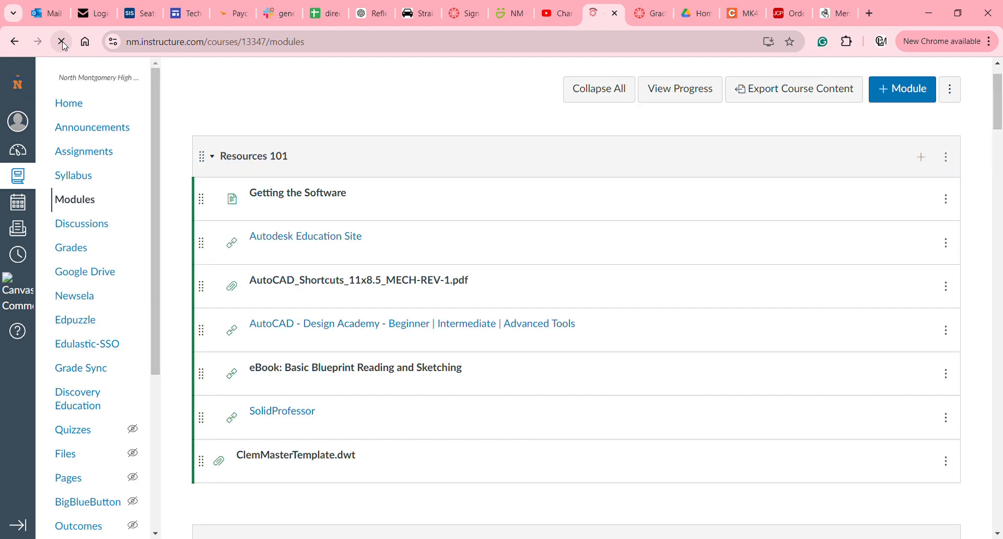
scroll(233, 150, down, 3)
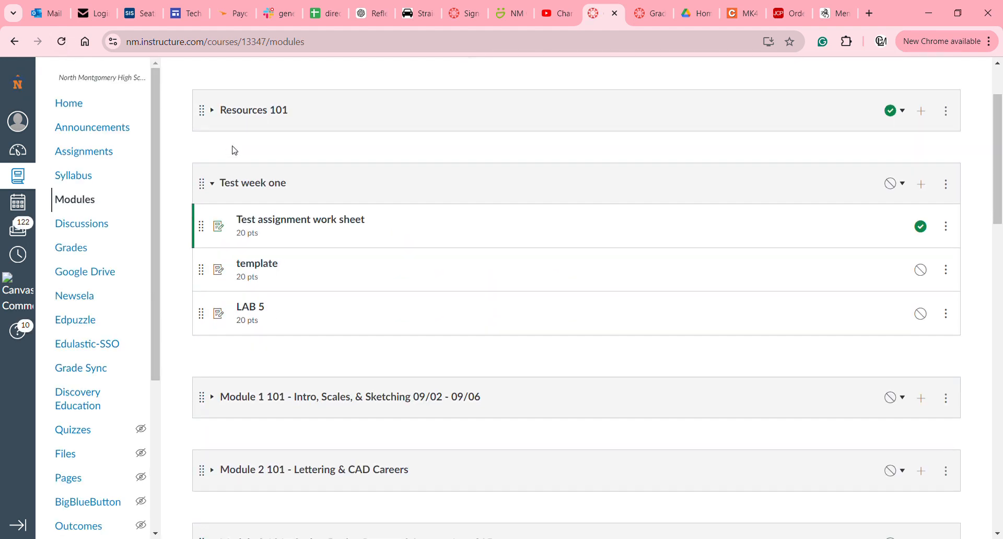
scroll(298, 174, up, 2)
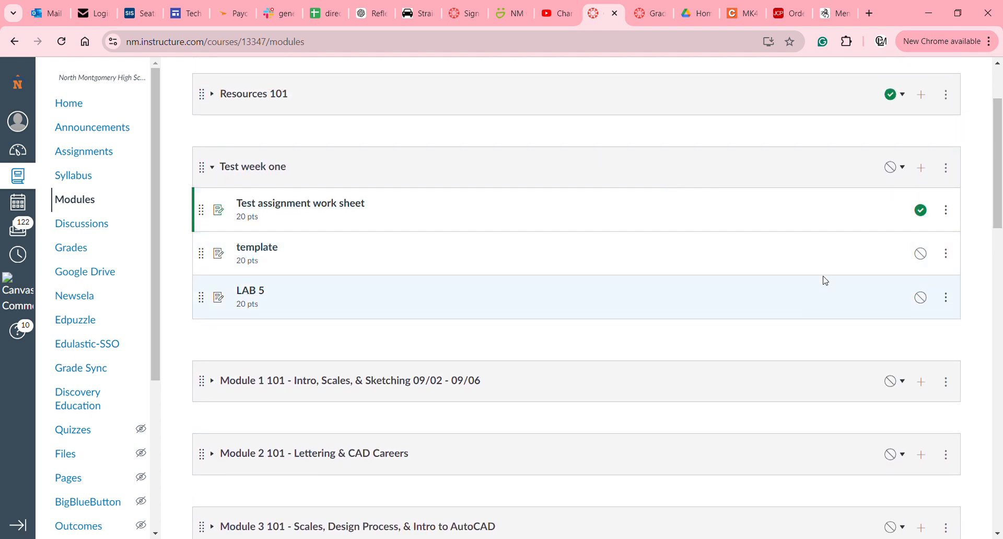
click(923, 212)
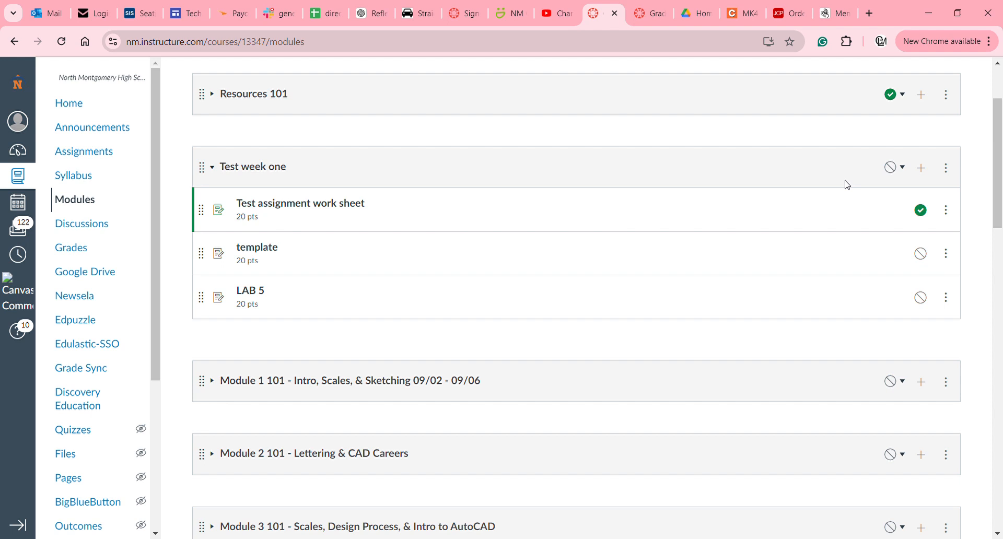
Publish only the Test week one module, leaving its items unpublished, and expand Module 2 101.
click(894, 176)
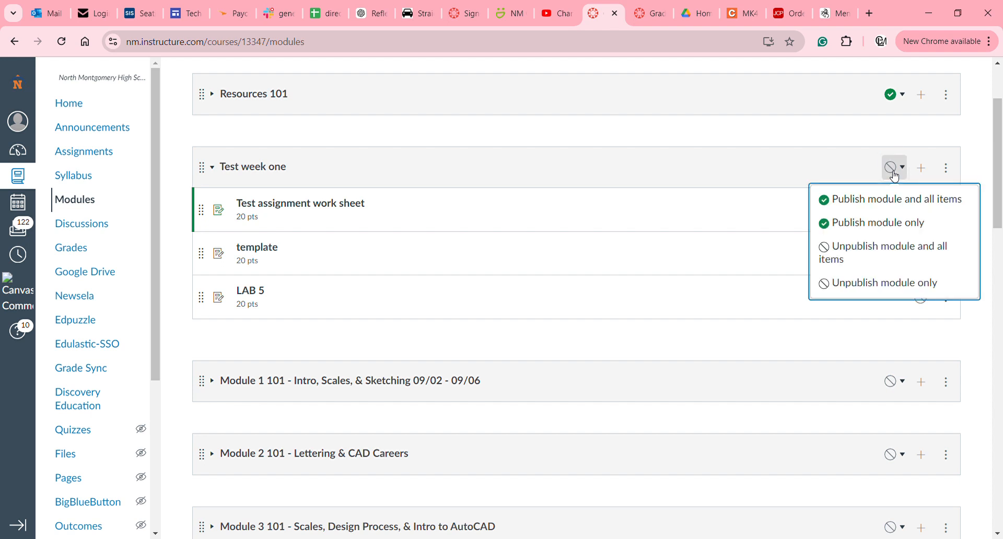
click(899, 226)
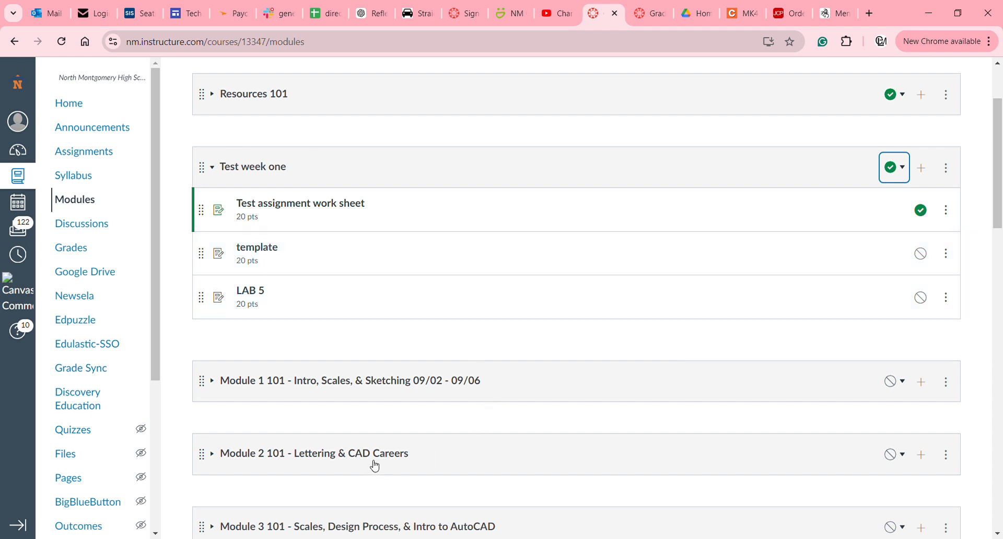
click(375, 466)
Collapse Module 2 101 - Lettering & CAD Careers and scroll back to Test week one.
scroll(374, 465, down, 5)
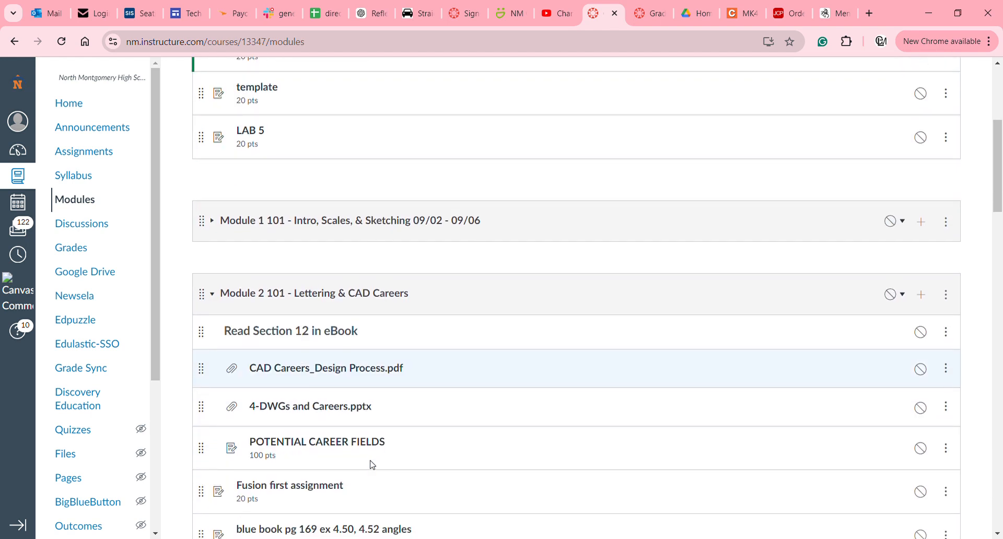
scroll(372, 464, down, 4)
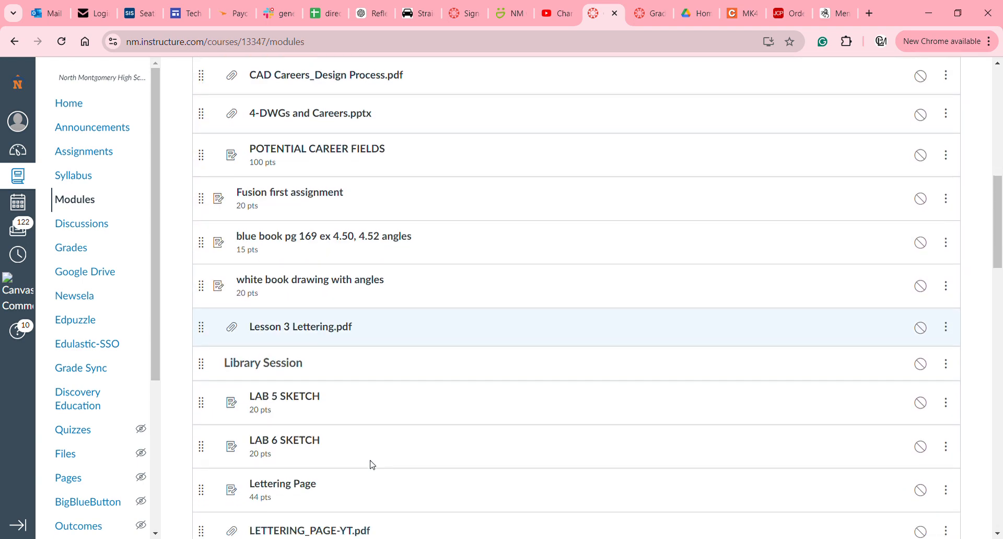
scroll(372, 464, down, 1)
scroll(372, 465, up, 6)
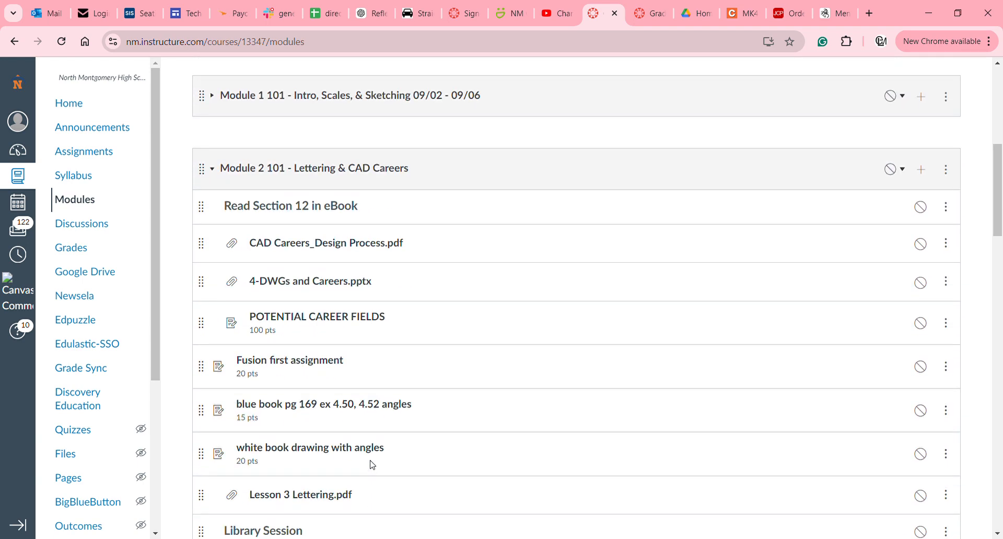
scroll(372, 464, up, 1)
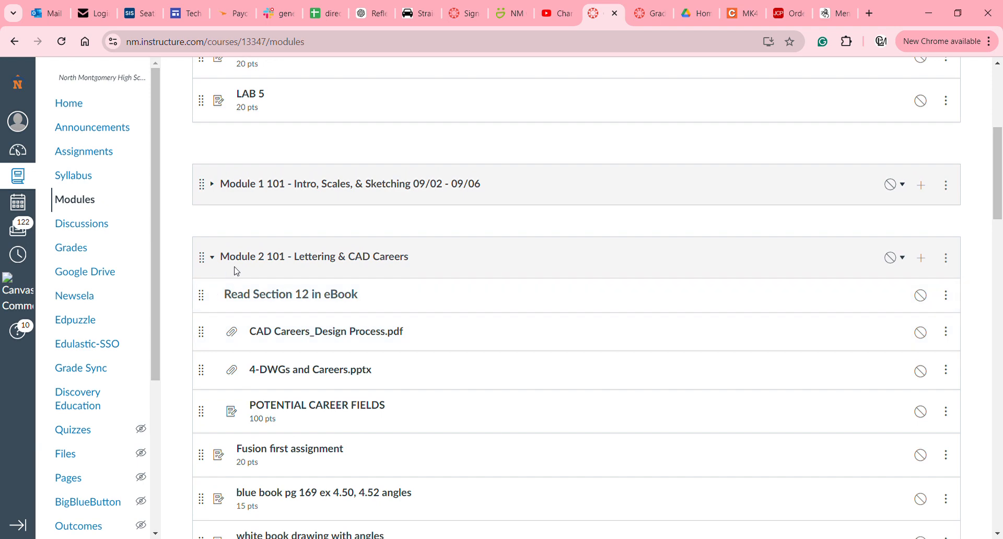
click(245, 262)
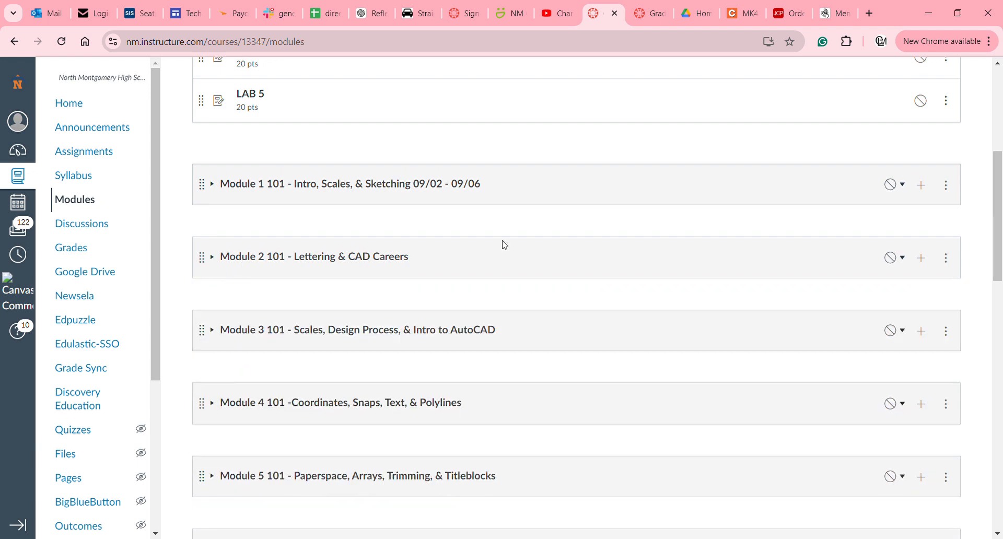
scroll(618, 150, down, 3)
scroll(619, 150, up, 6)
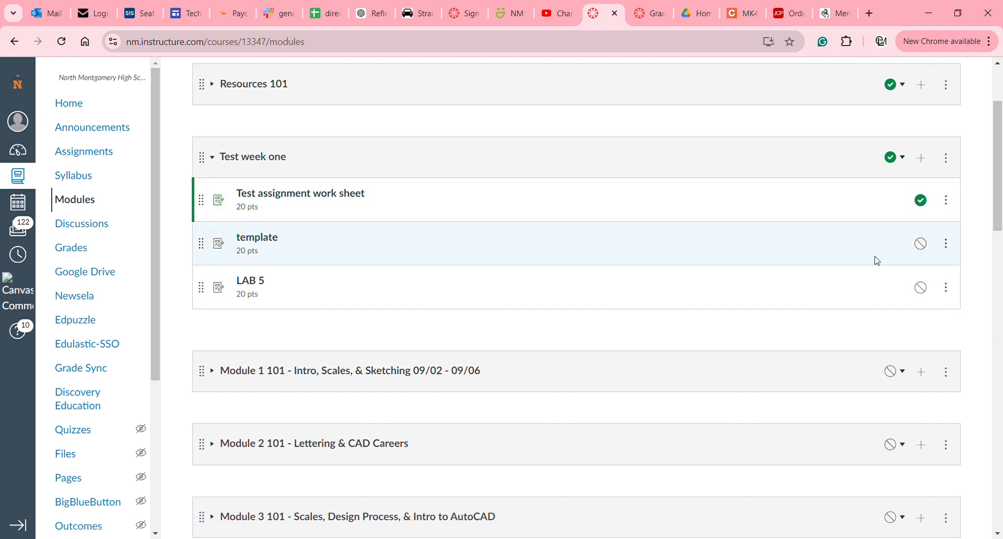
Publish template and LAB 5, and indent template two levels.
click(923, 247)
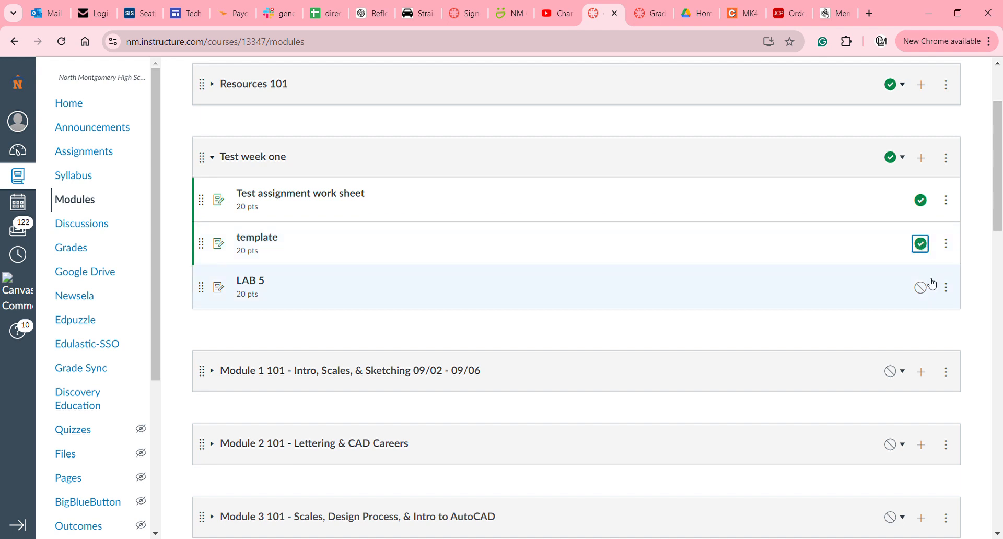
click(926, 291)
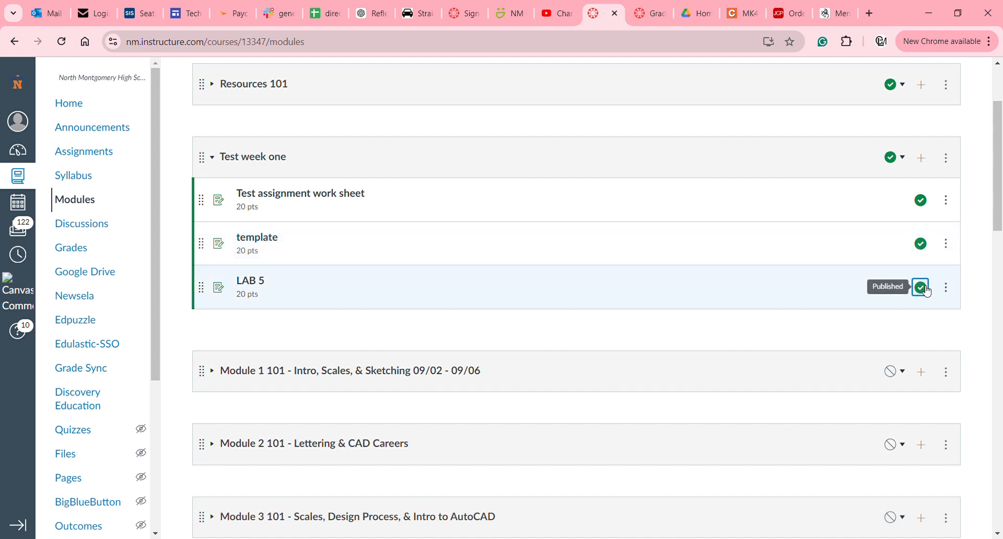
click(954, 247)
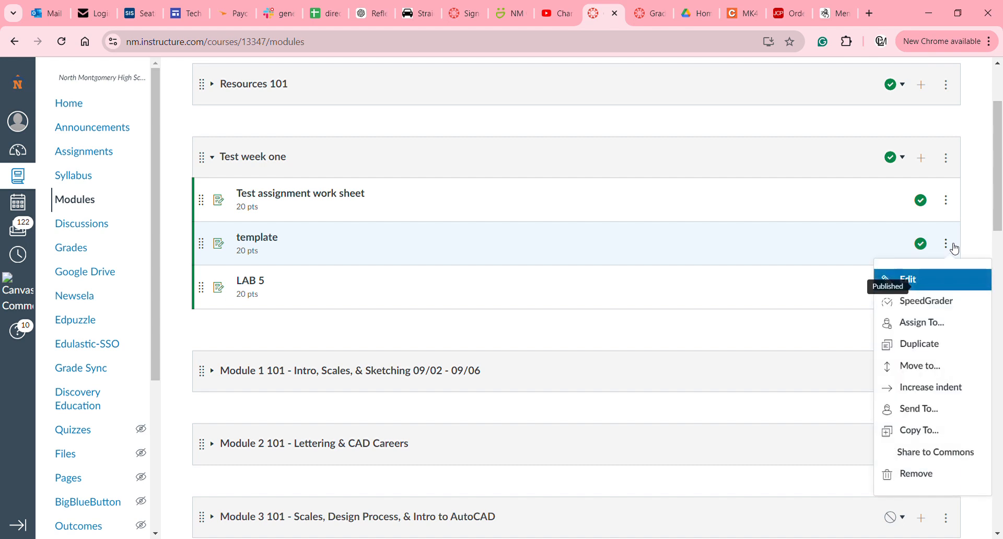
click(939, 390)
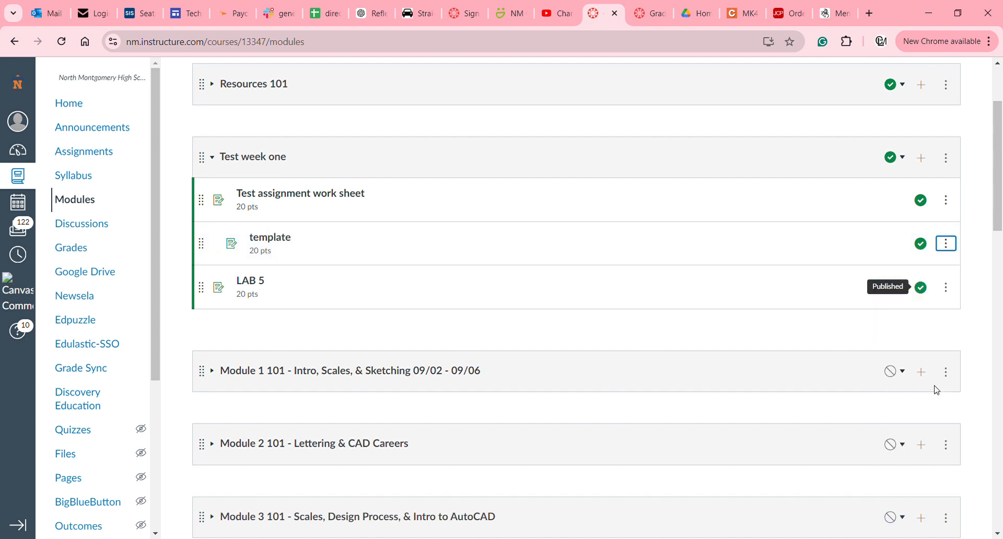
click(945, 244)
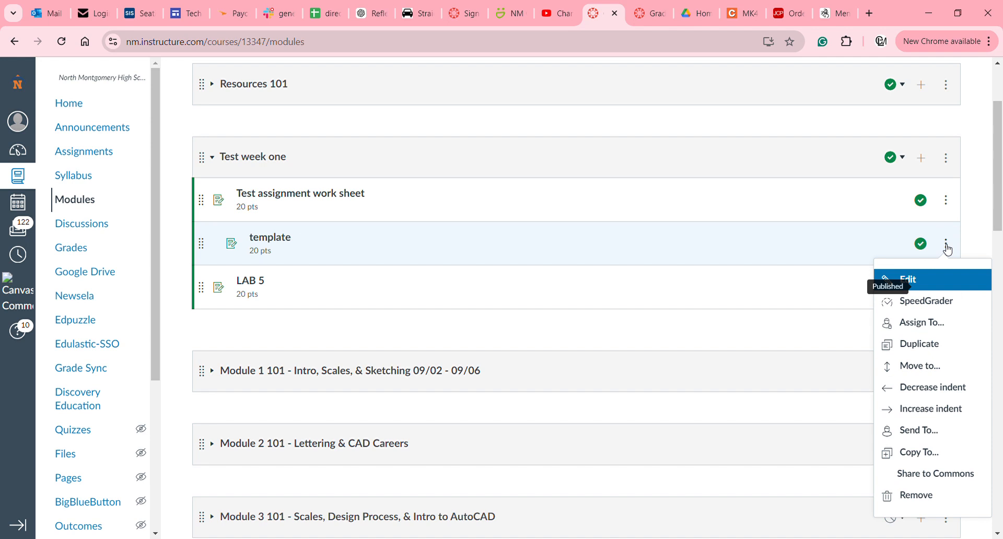
click(941, 413)
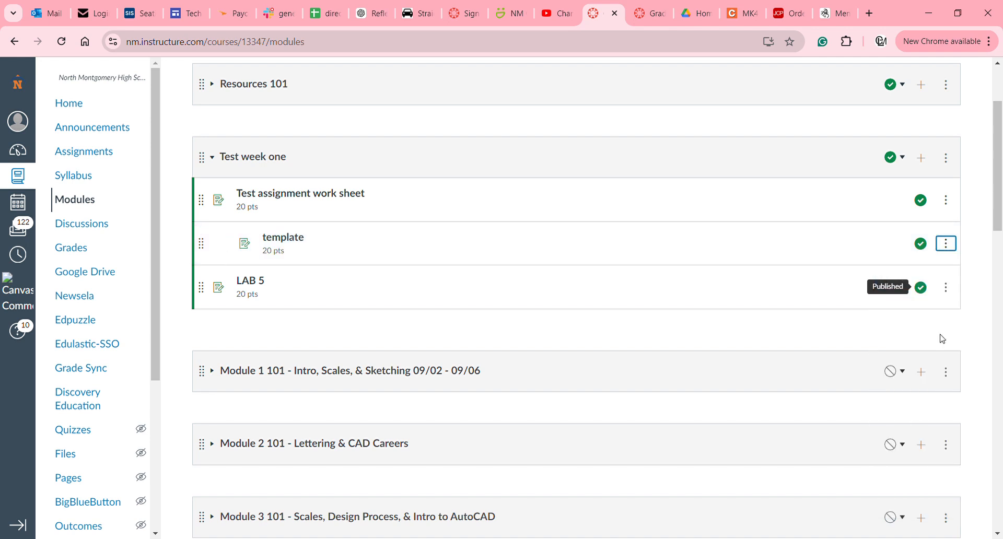
Indent LAB 5 two levels to match template.
click(951, 288)
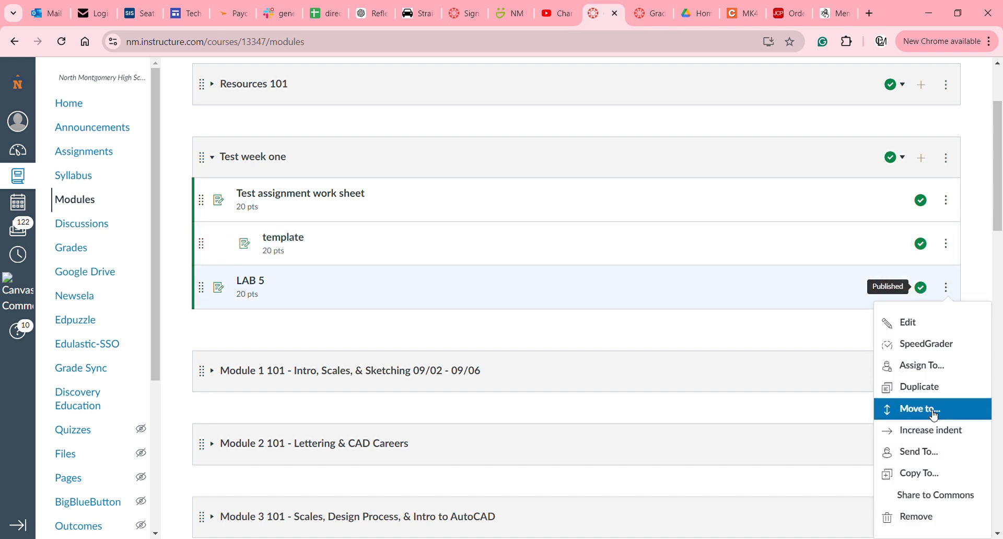
click(934, 433)
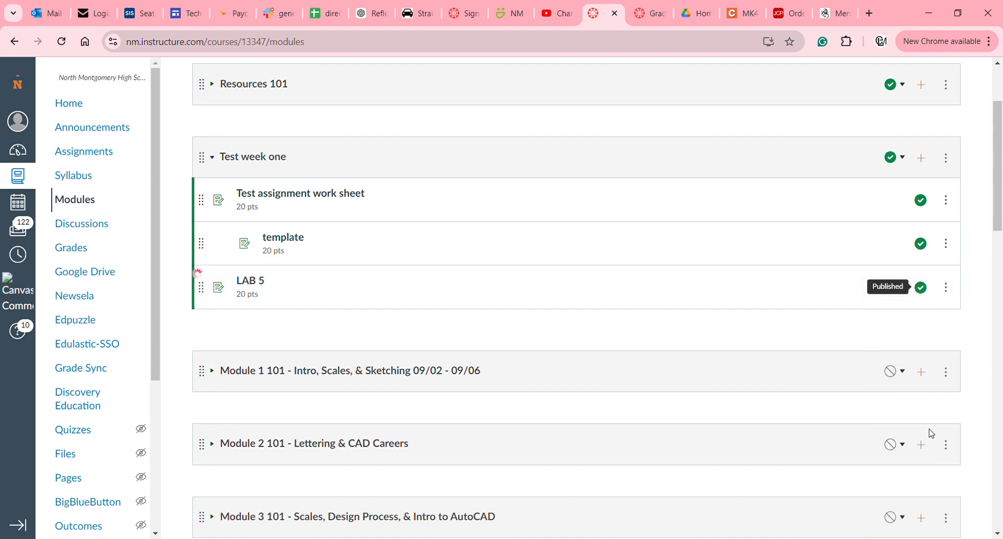
click(949, 288)
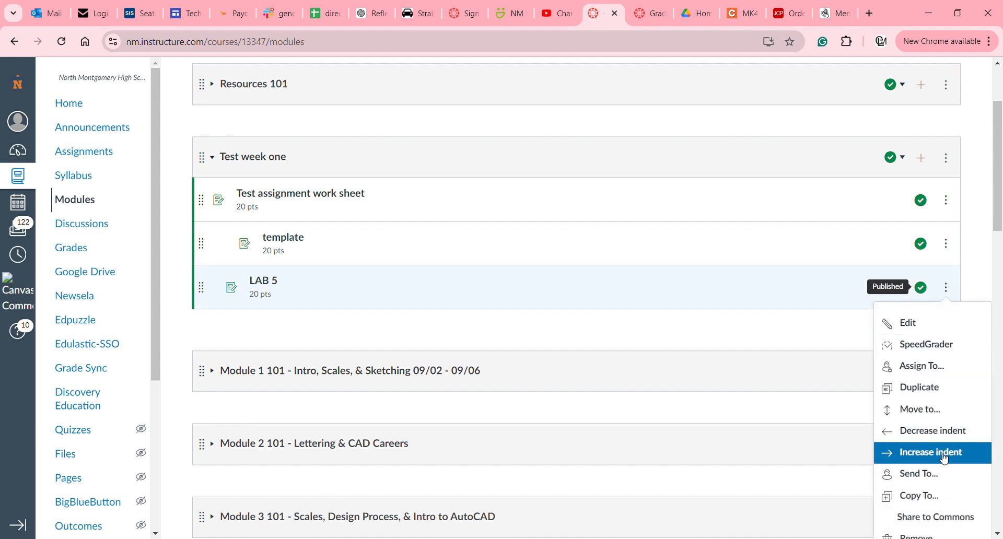
click(946, 455)
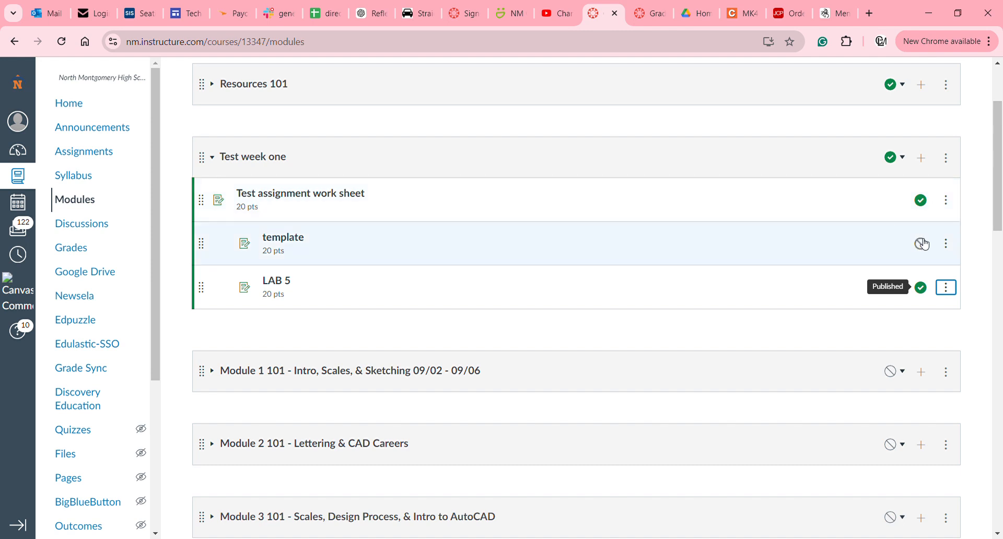
Review the template item's title and indent in Edit, then cancel without changes.
click(951, 246)
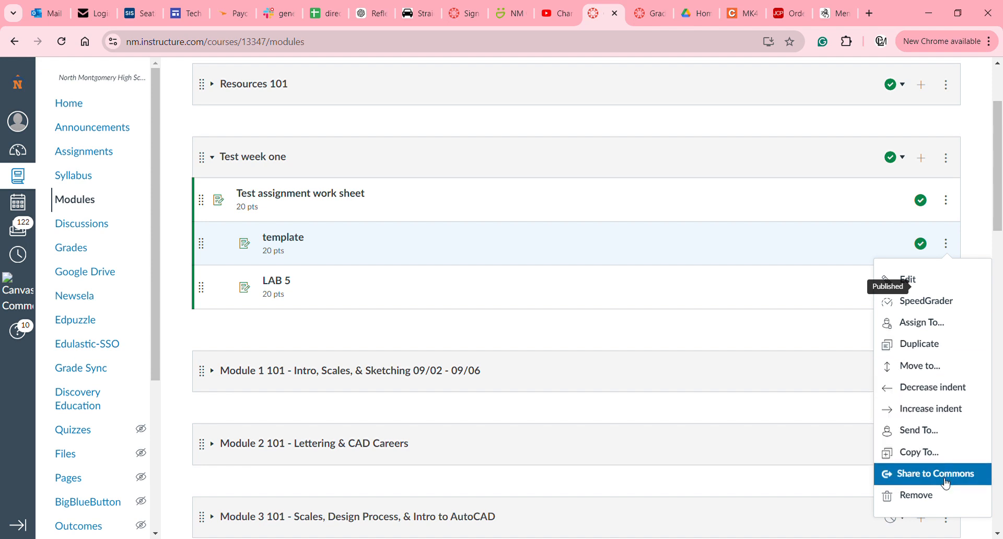
click(947, 284)
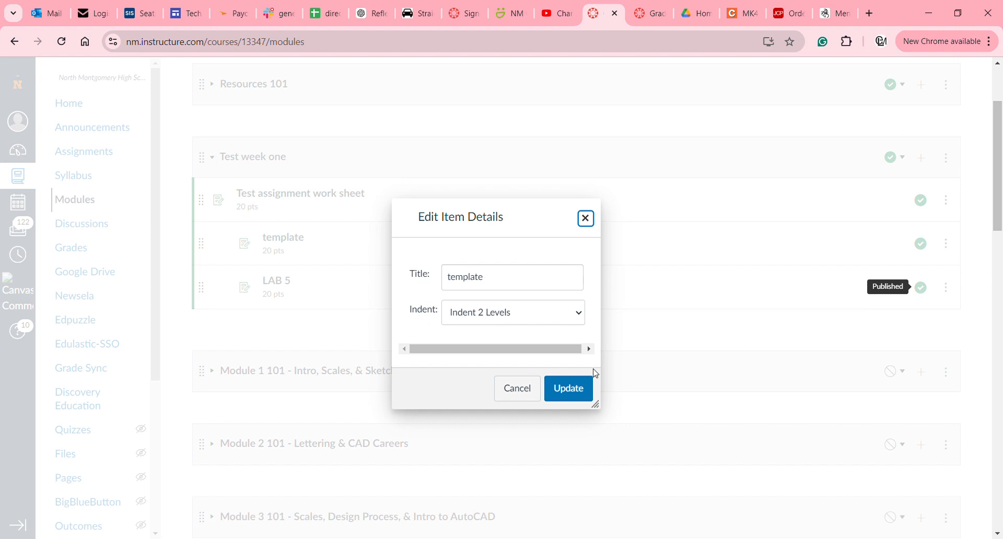
click(518, 393)
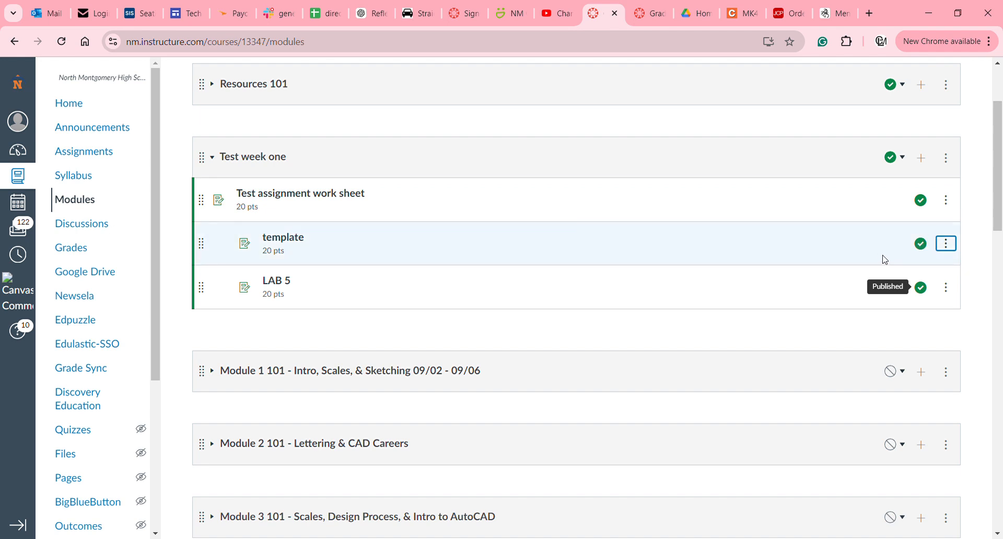
click(952, 249)
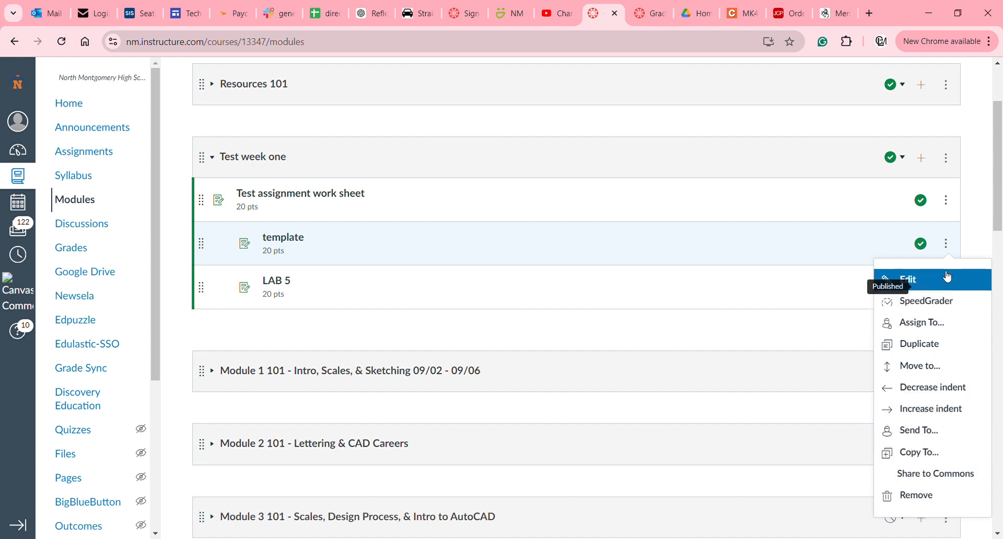
click(967, 242)
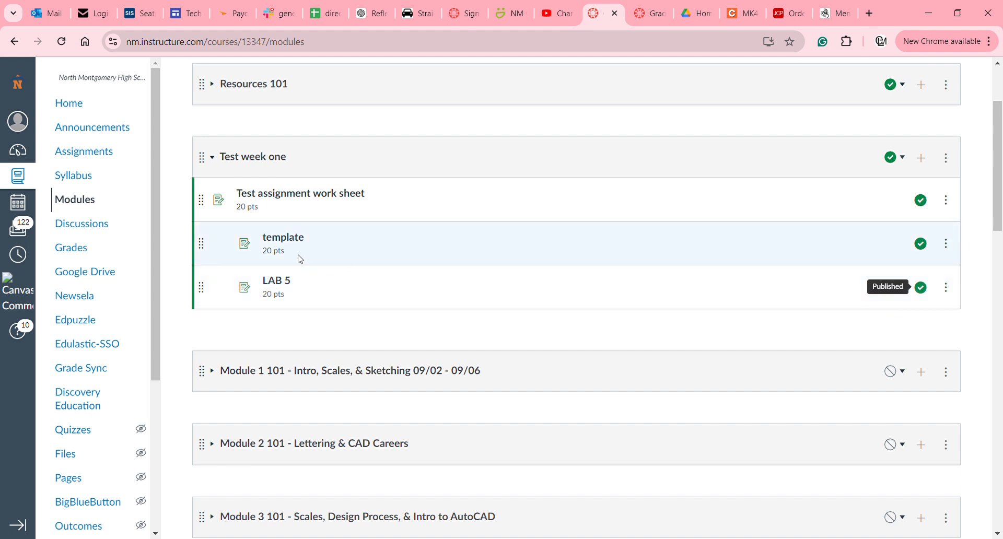
Open the template assignment's edit form and review its 20-point, dwt-upload settings.
click(294, 245)
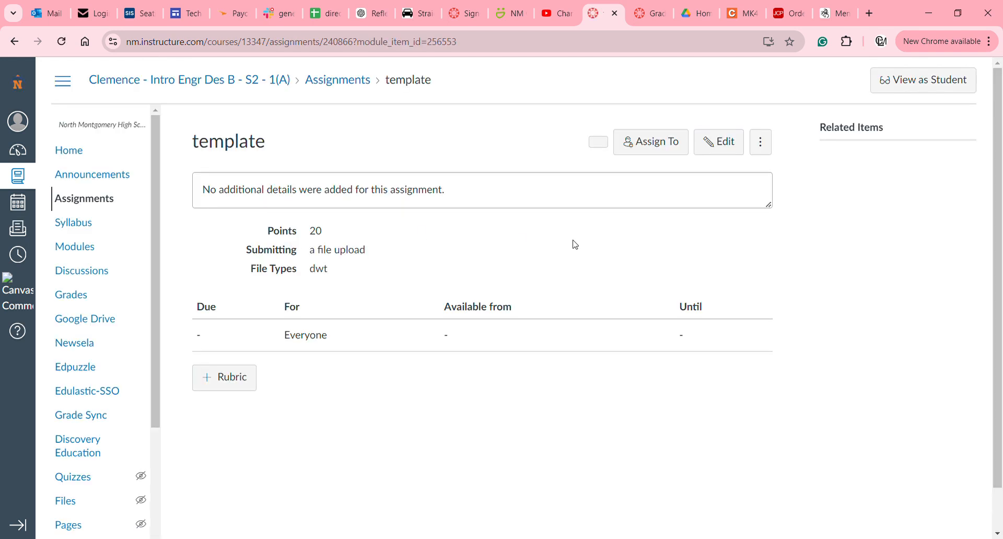
click(712, 148)
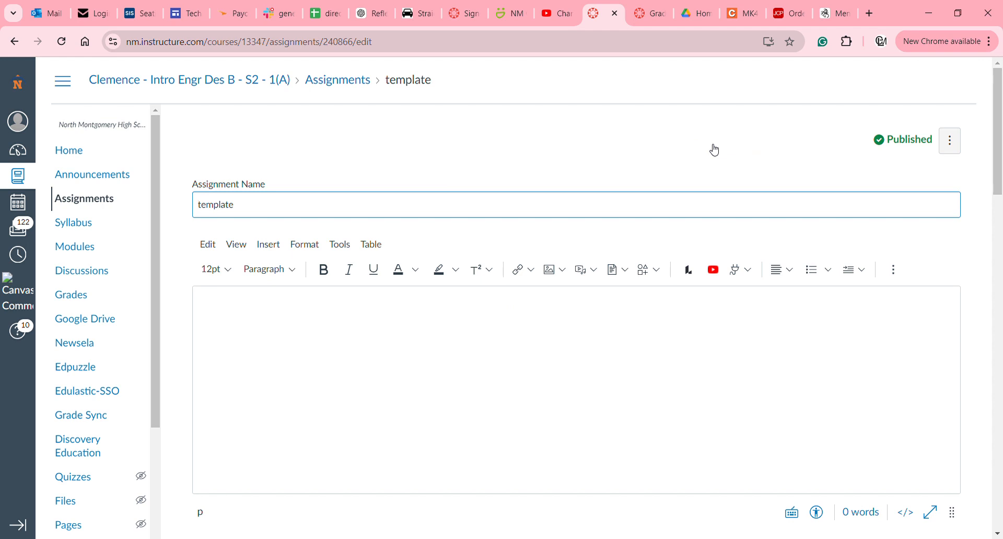
scroll(714, 150, down, 9)
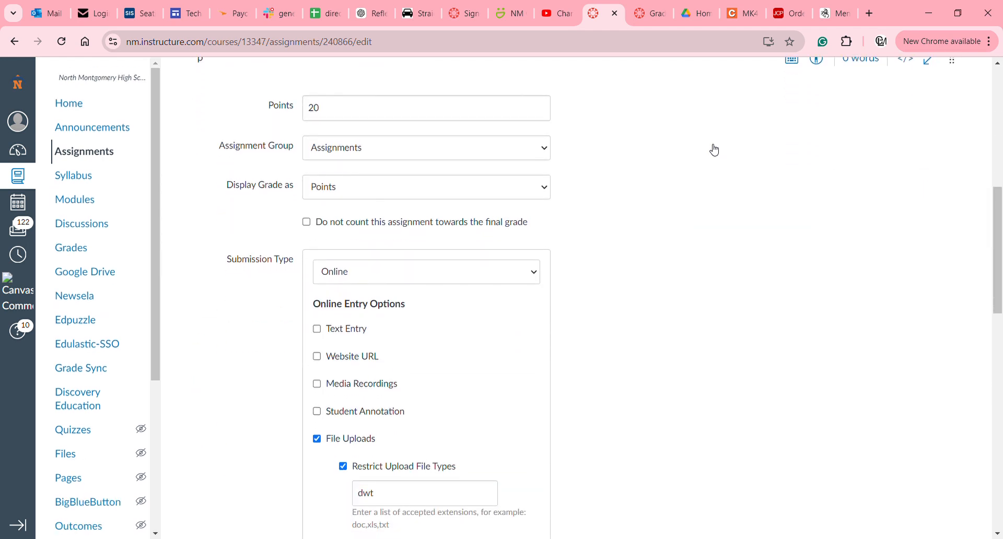
scroll(714, 150, down, 6)
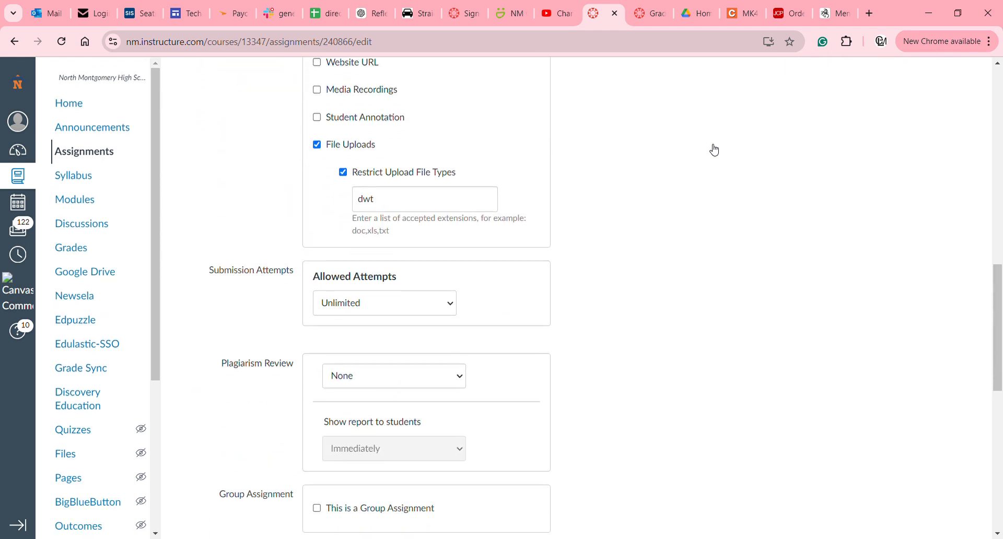
scroll(714, 150, down, 3)
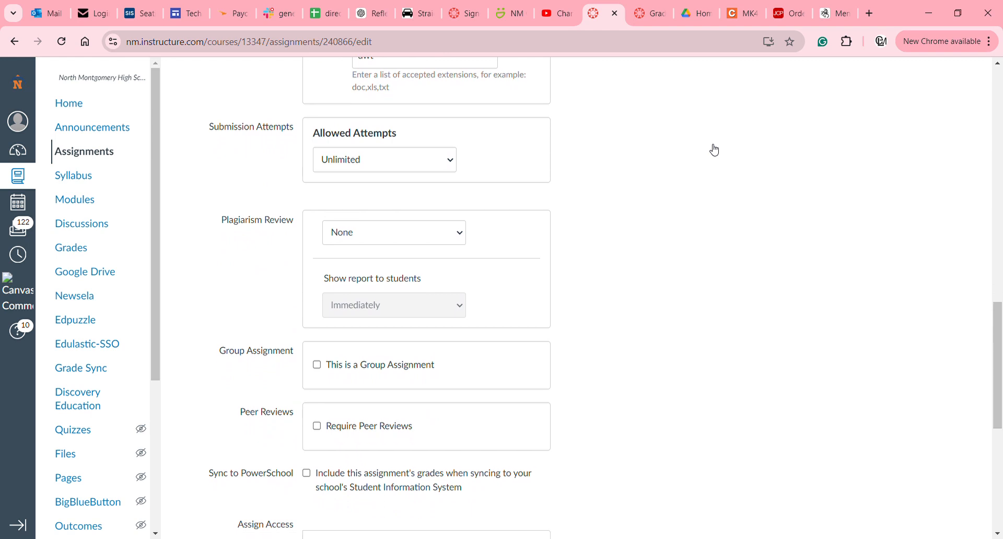
scroll(715, 150, up, 3)
scroll(715, 150, down, 4)
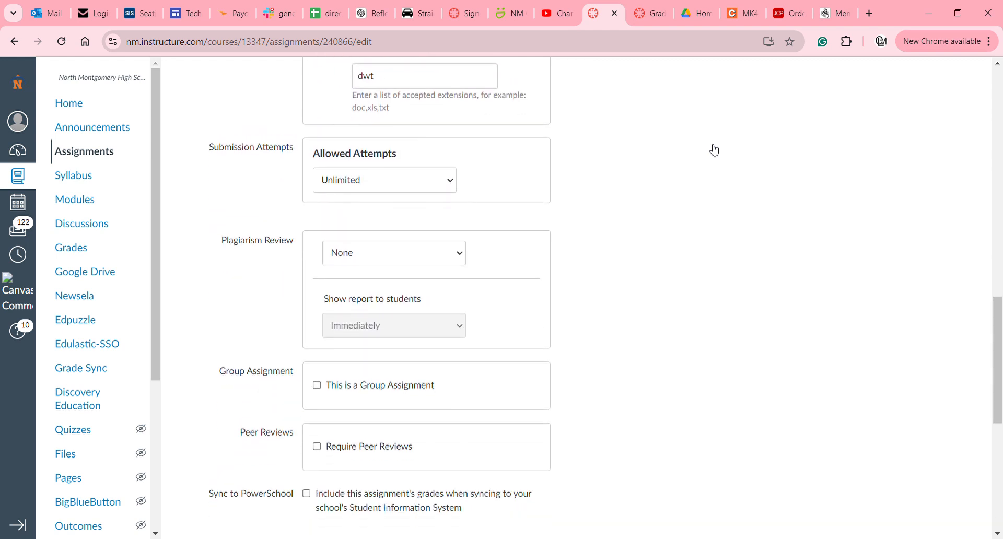
scroll(714, 150, down, 5)
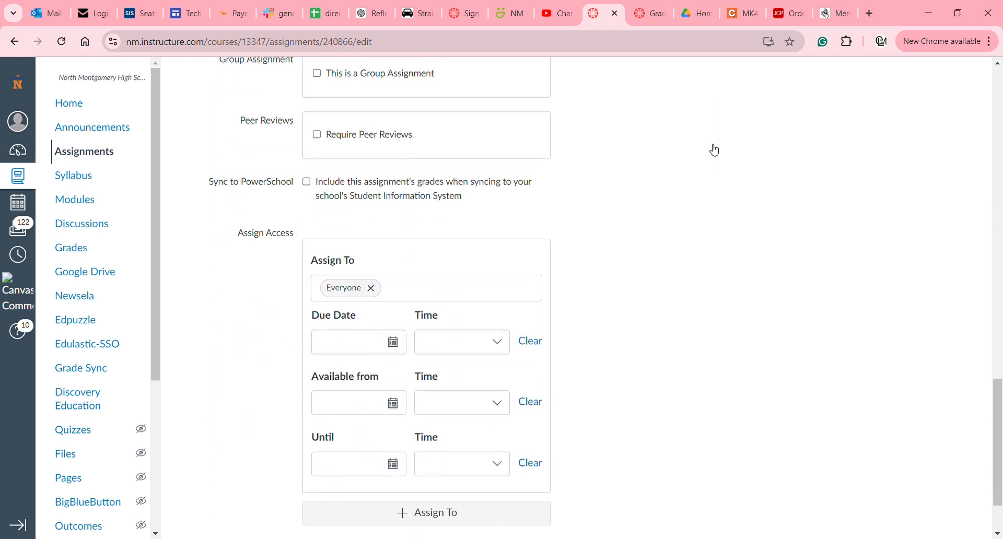
scroll(714, 150, down, 1)
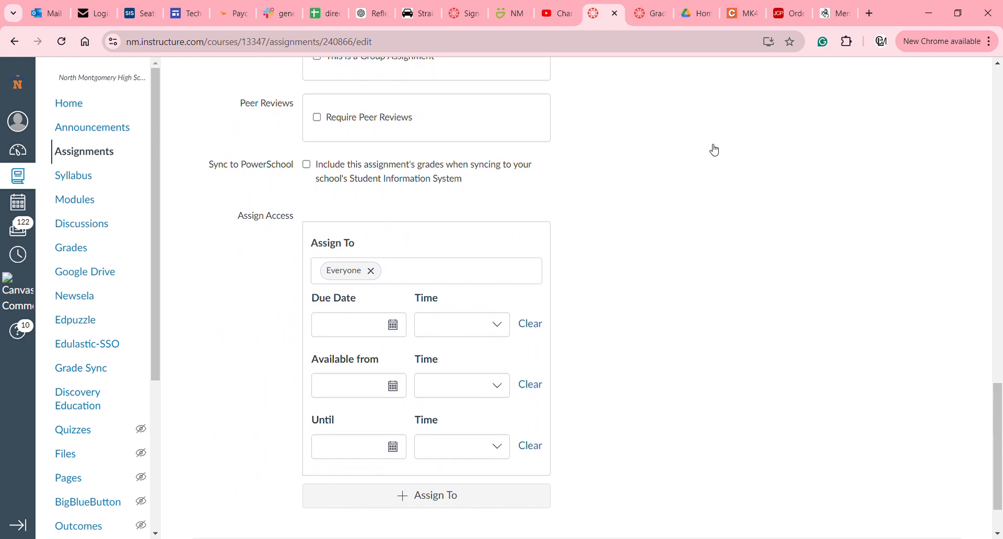
scroll(714, 150, down, 2)
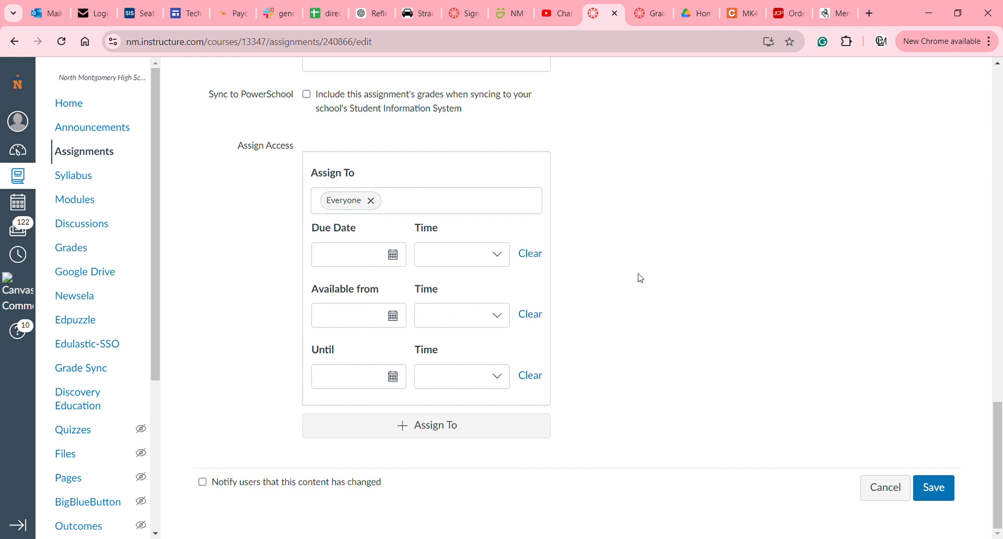
scroll(641, 278, up, 7)
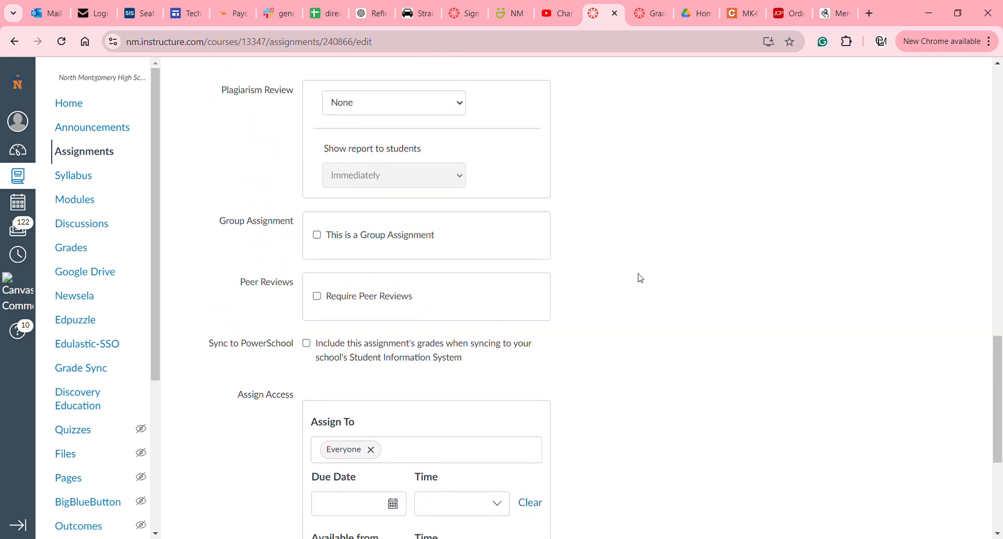
scroll(641, 278, up, 4)
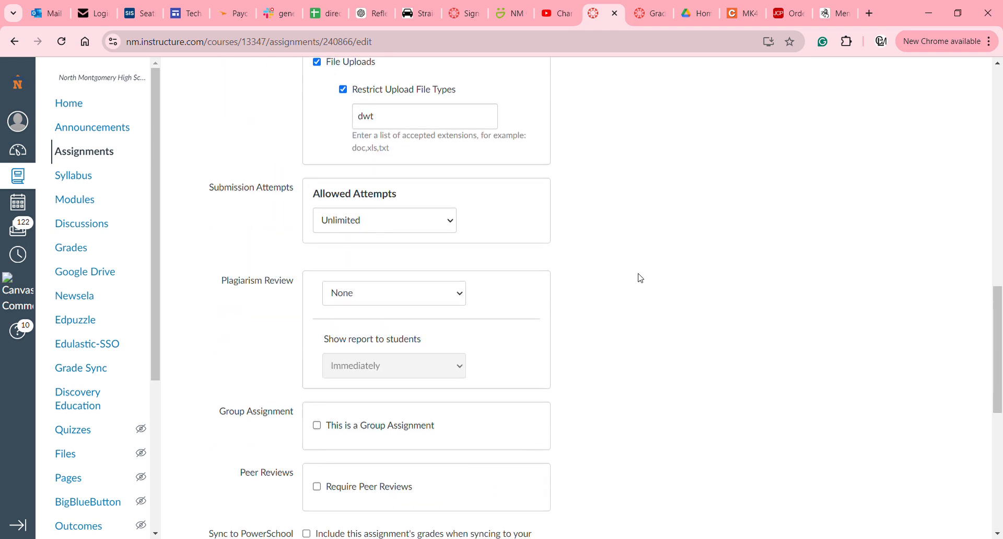
scroll(640, 278, up, 6)
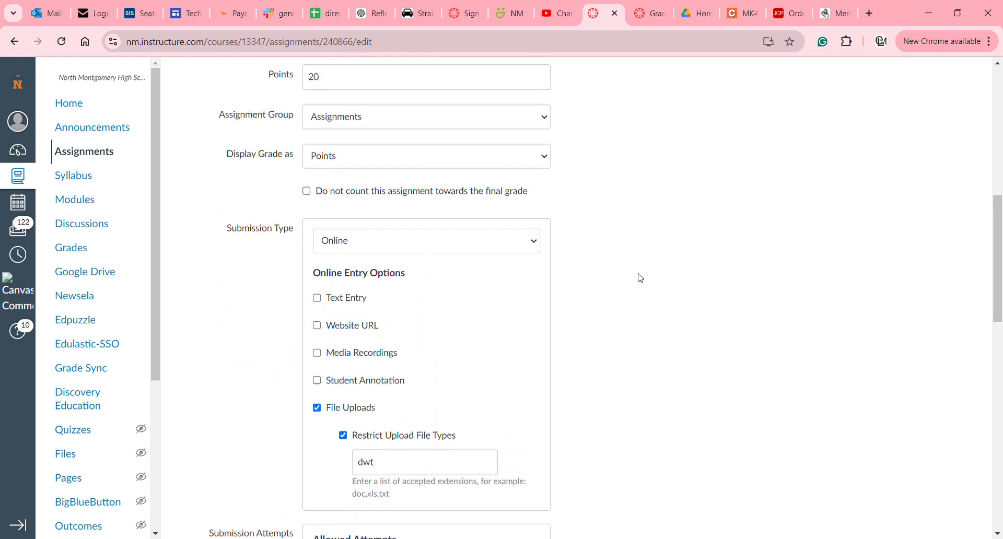
scroll(641, 278, up, 9)
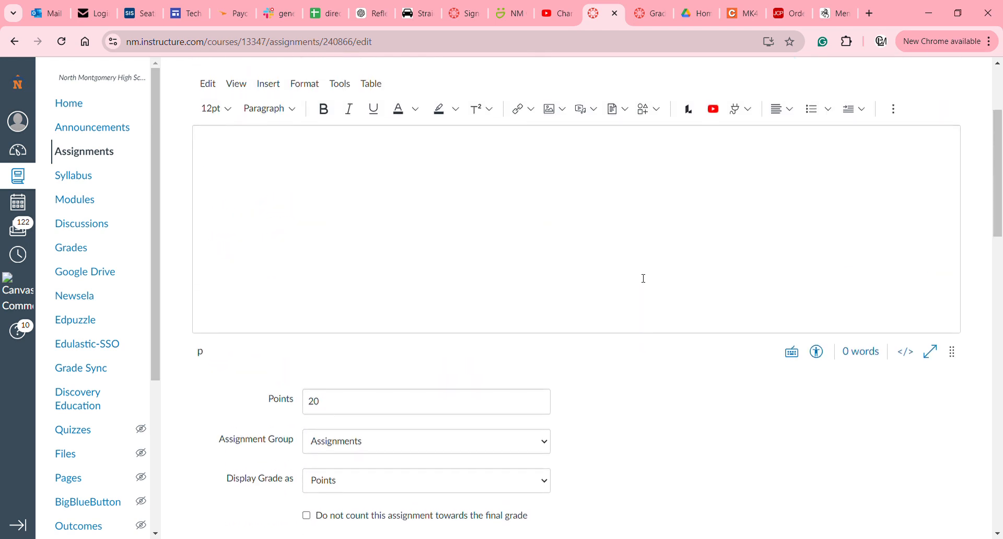
scroll(643, 278, up, 1)
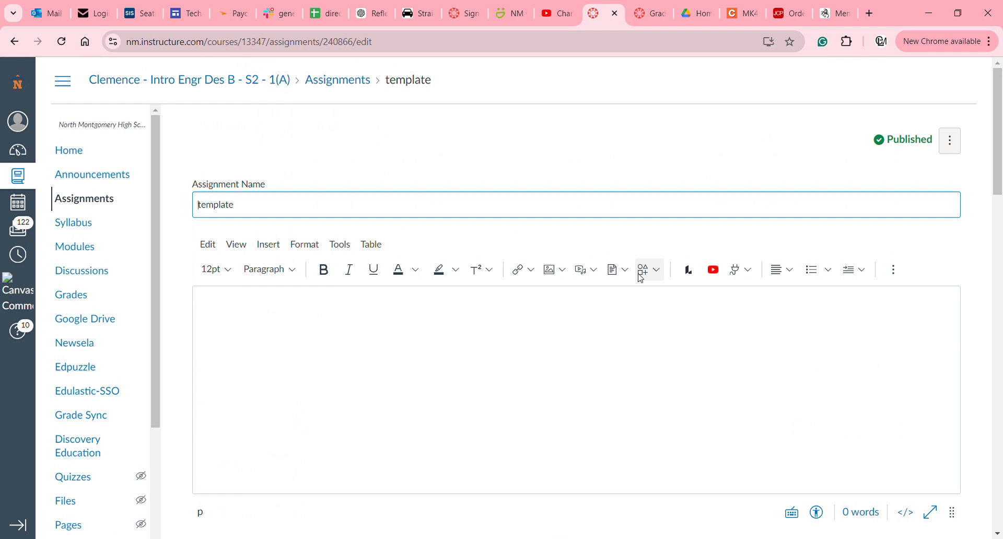
Save the template assignment without changes.
click(959, 140)
click(960, 141)
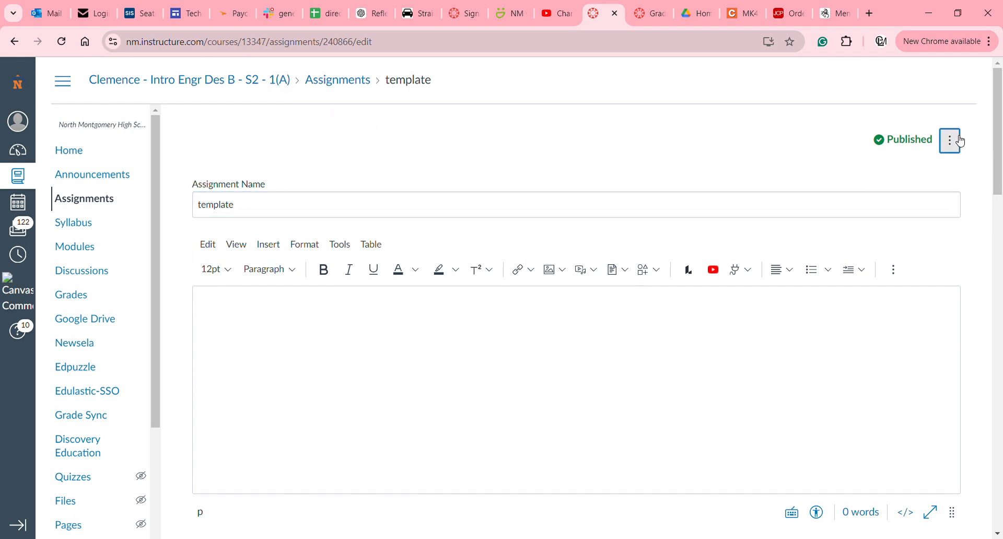
scroll(815, 202, down, 20)
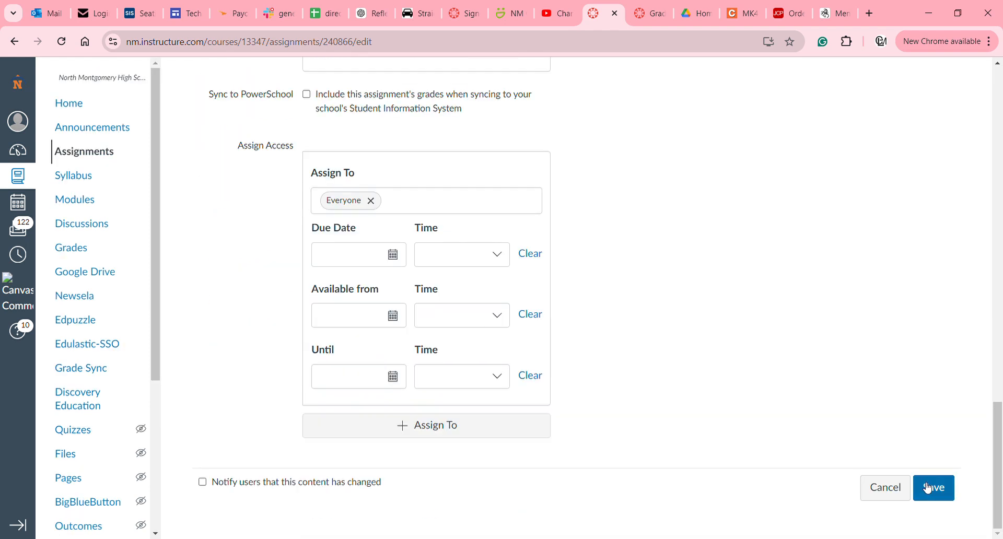
click(928, 488)
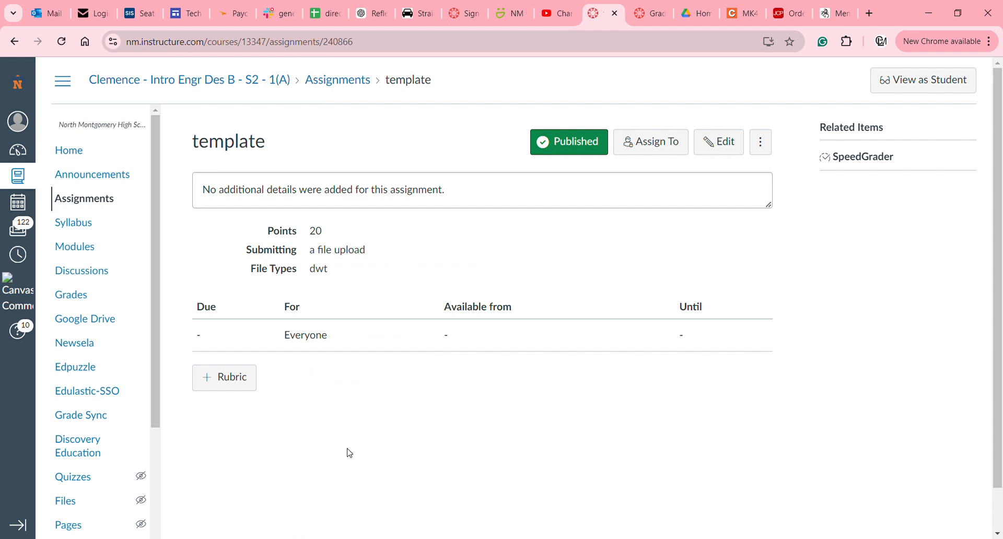
Edit the Test week one module, confirm it is assigned to Everyone, and save.
click(91, 254)
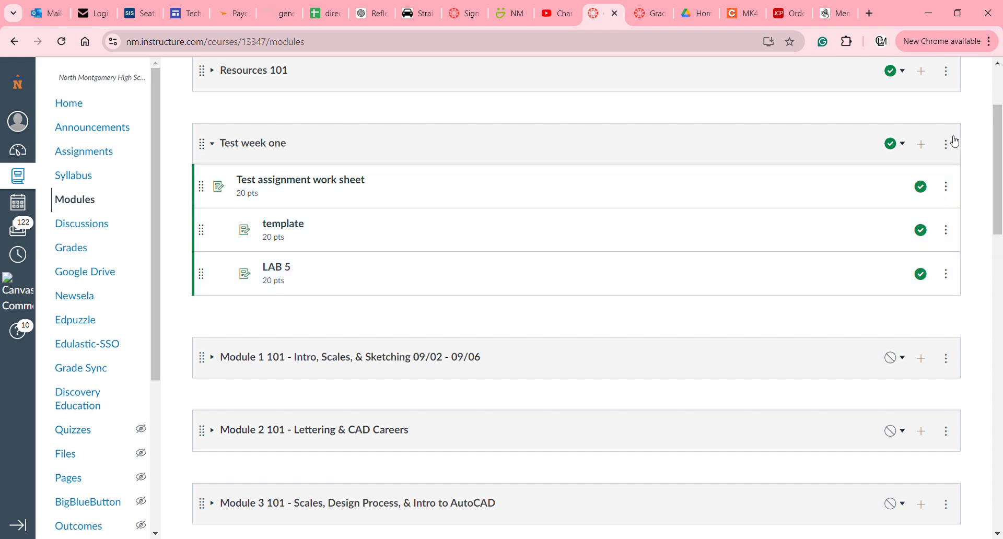
click(949, 144)
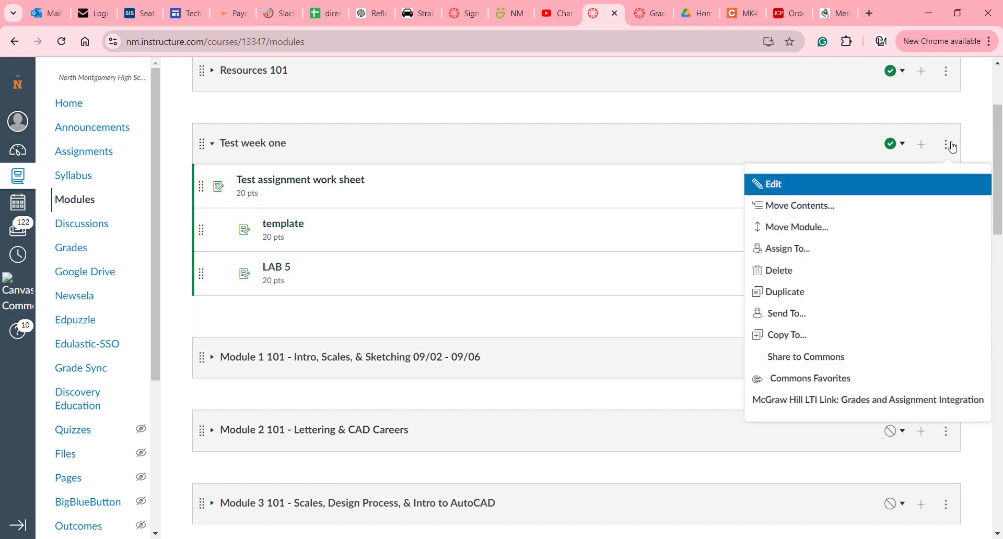
click(784, 192)
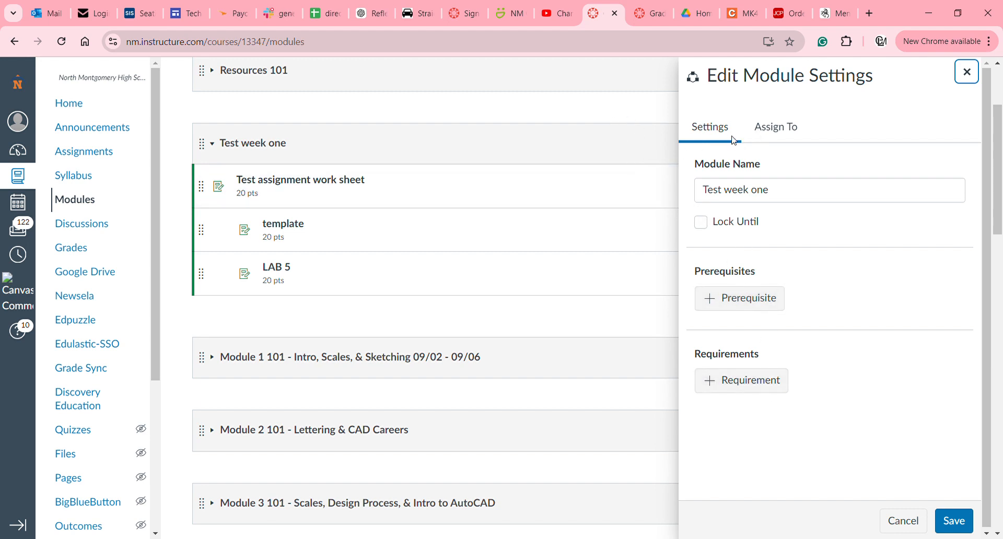
click(778, 129)
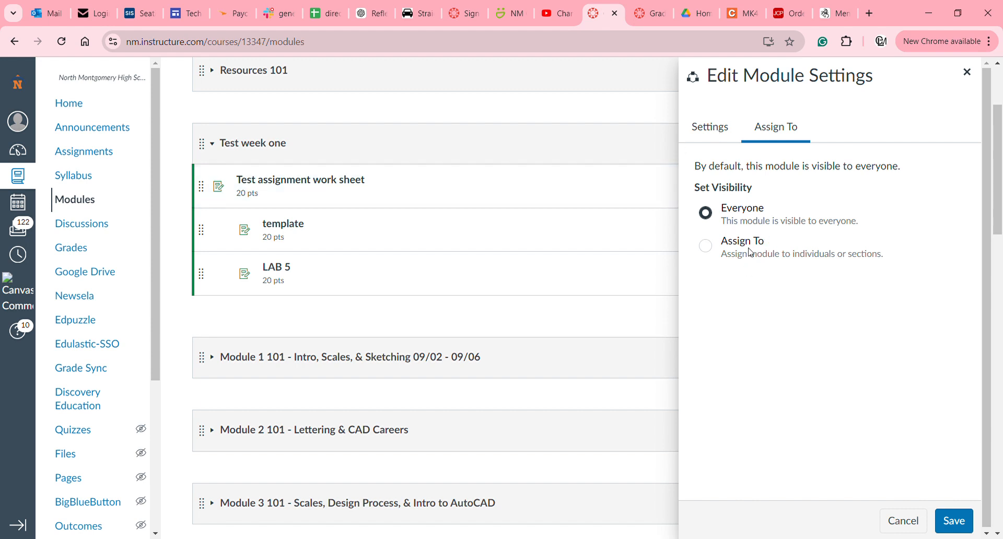
click(584, 142)
click(585, 143)
click(958, 523)
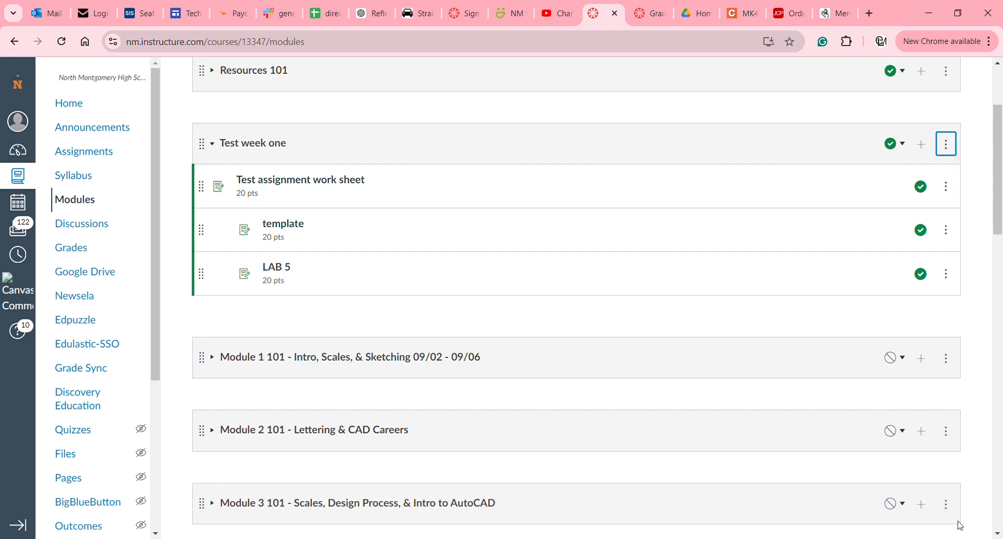
Review Test week one's three indented assignments in Student View, then return to the teacher view.
scroll(893, 350, down, 3)
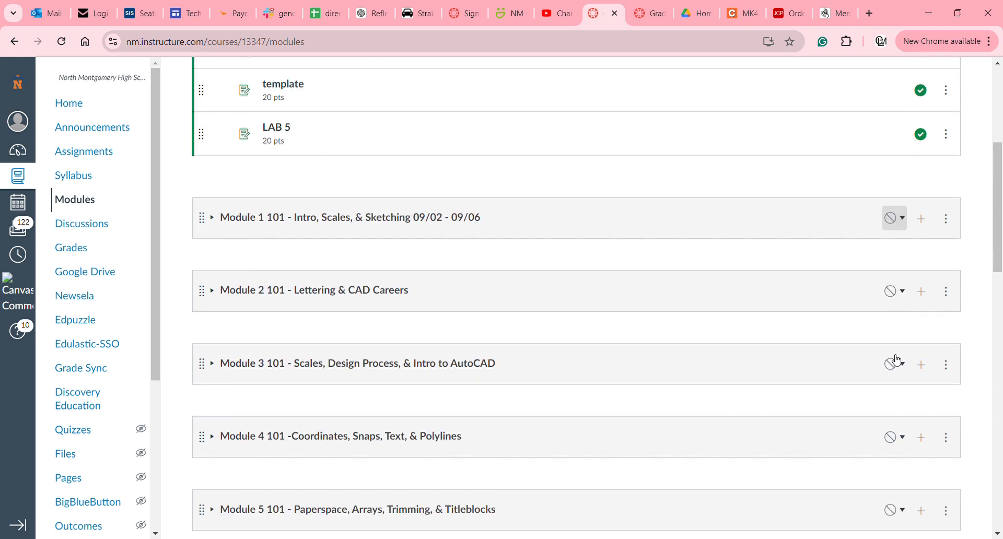
scroll(896, 355, up, 5)
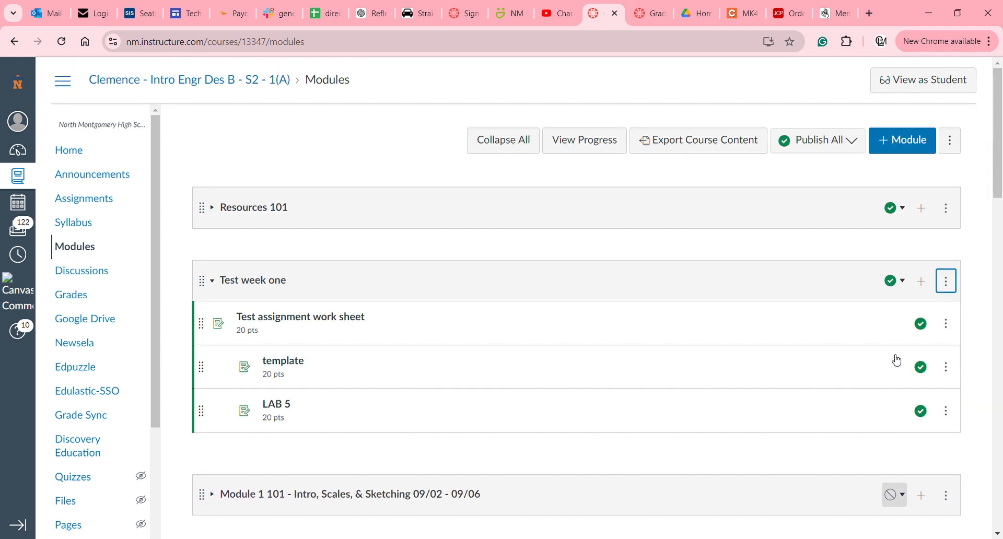
click(915, 93)
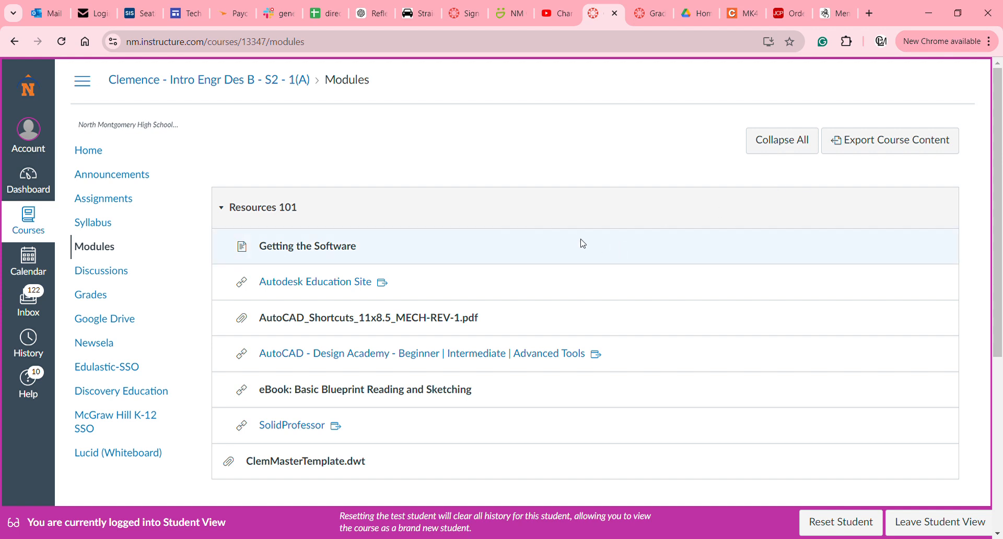
scroll(582, 242, down, 5)
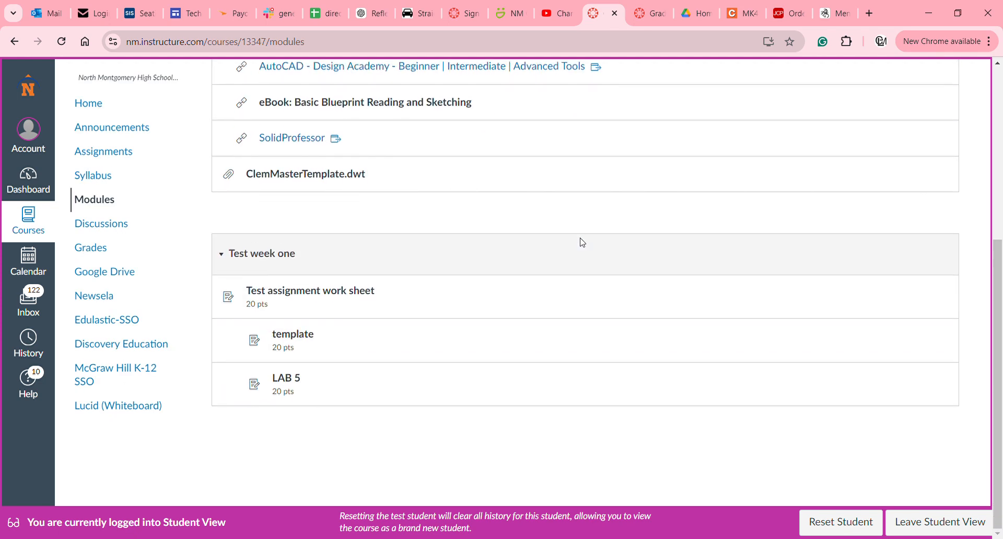
scroll(582, 241, up, 5)
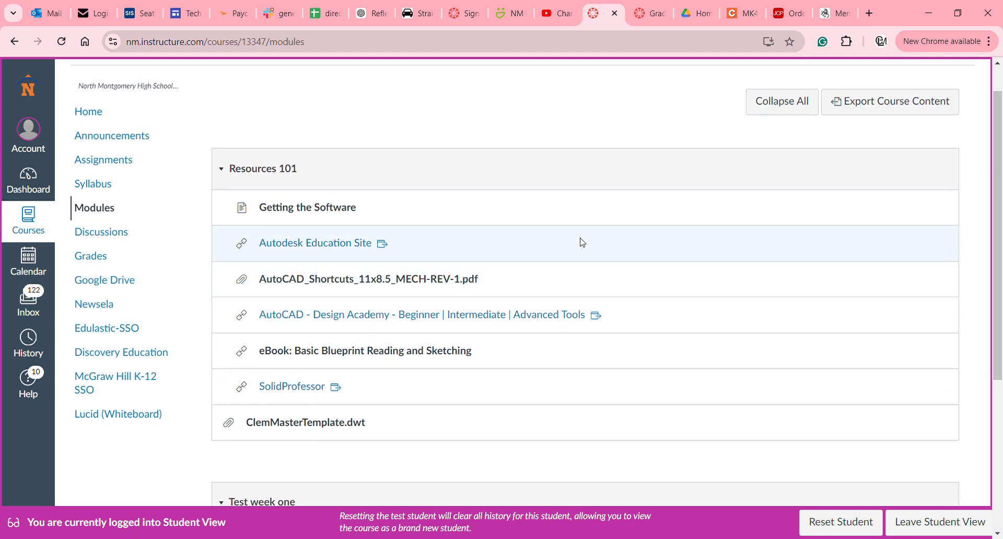
scroll(582, 242, down, 3)
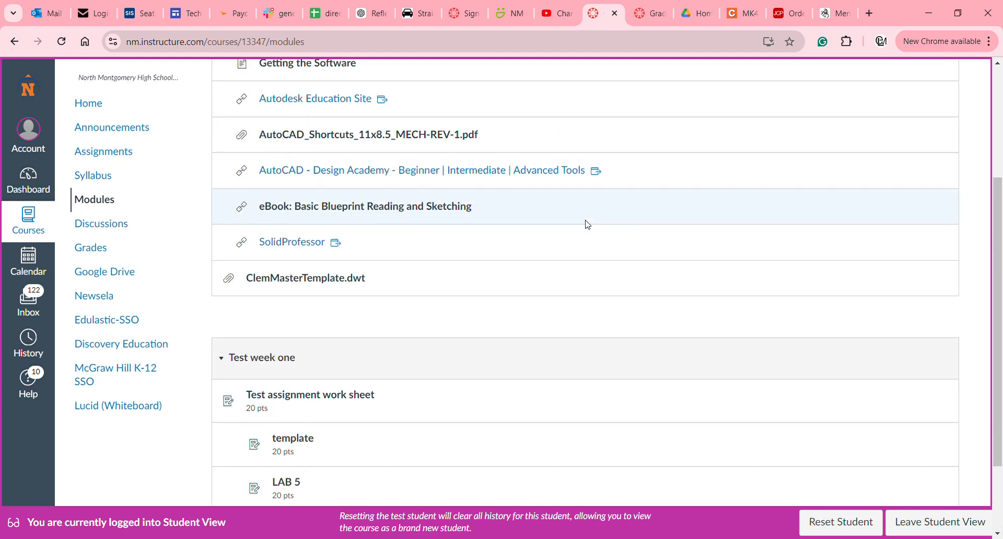
scroll(587, 225, up, 2)
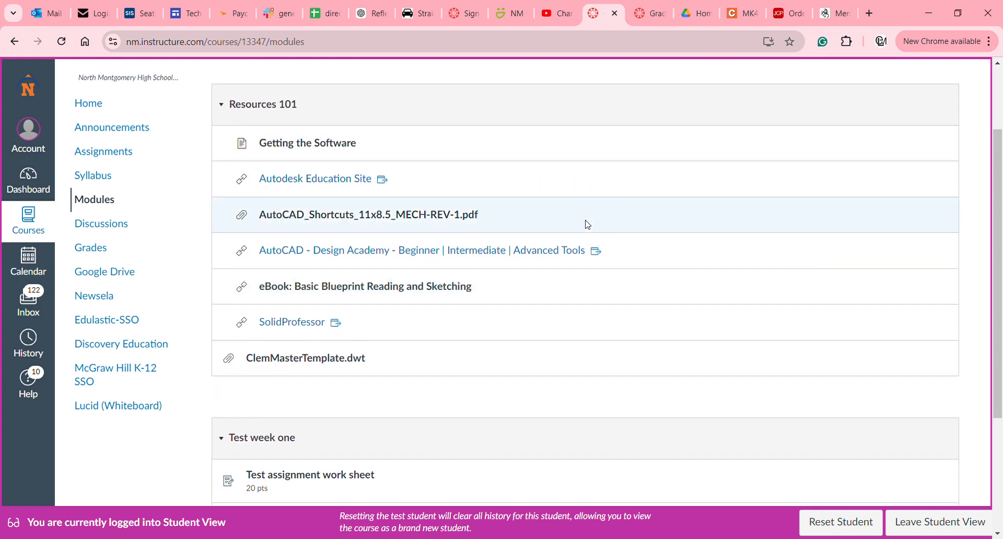
scroll(587, 224, down, 4)
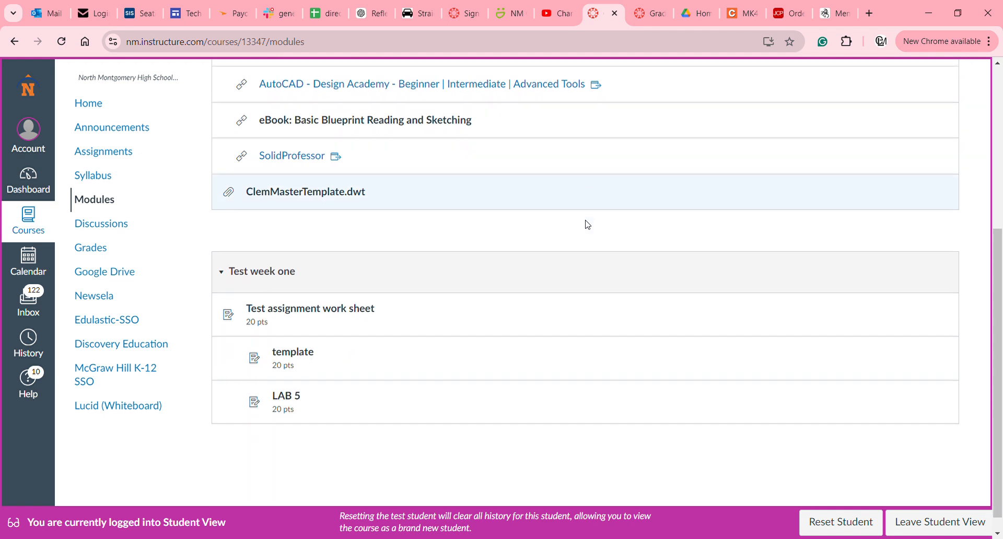
scroll(588, 225, up, 5)
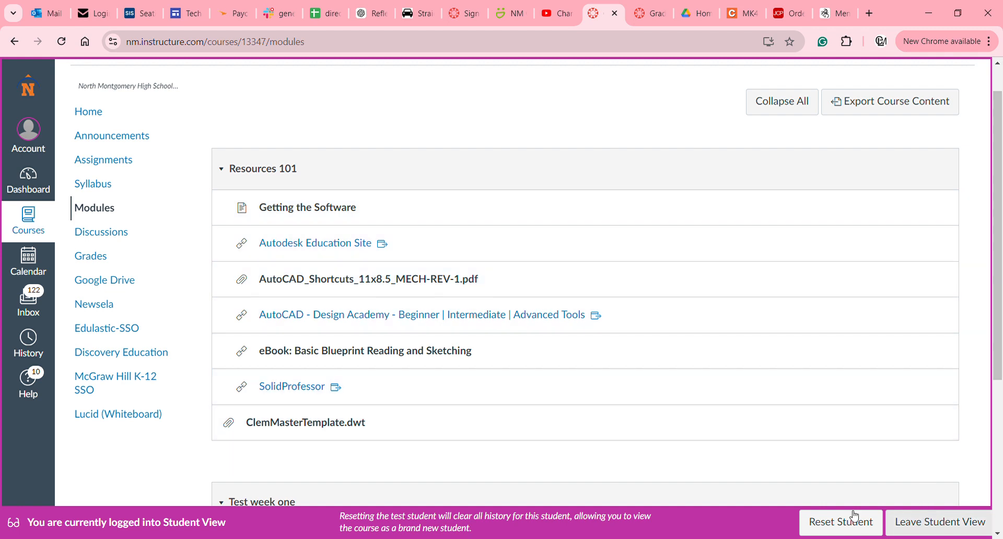
click(924, 527)
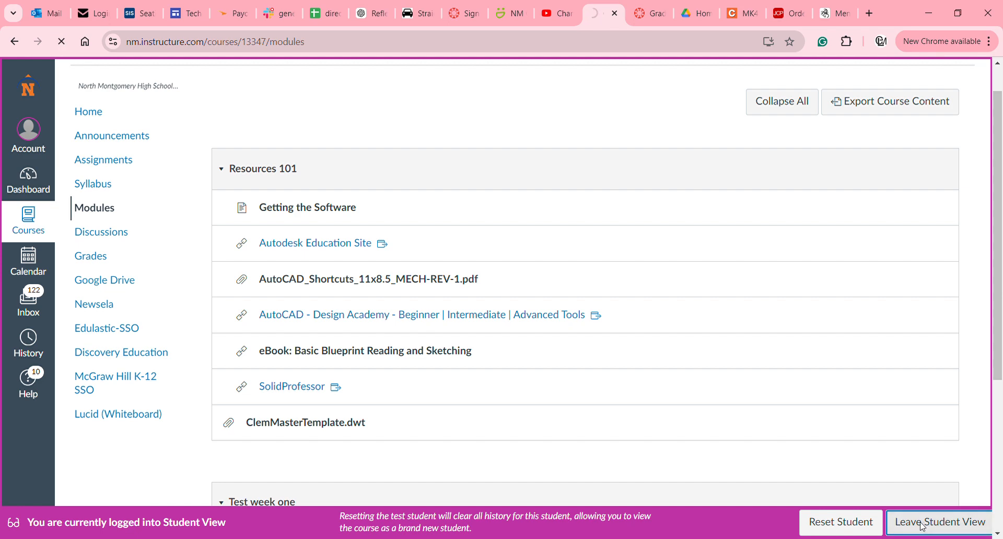
Scroll down the teacher Modules page to see Test week one's three published assignments.
scroll(925, 528, down, 3)
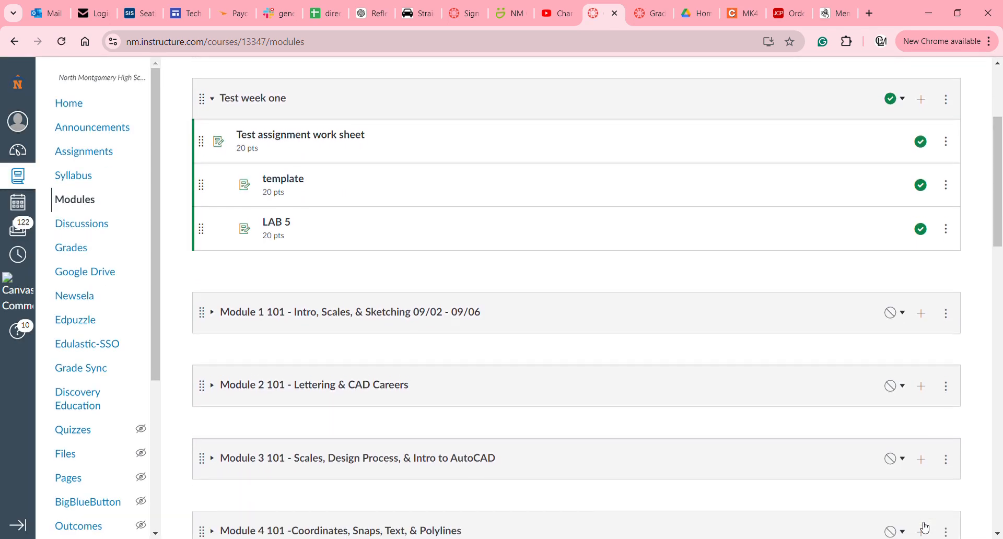
scroll(925, 527, down, 4)
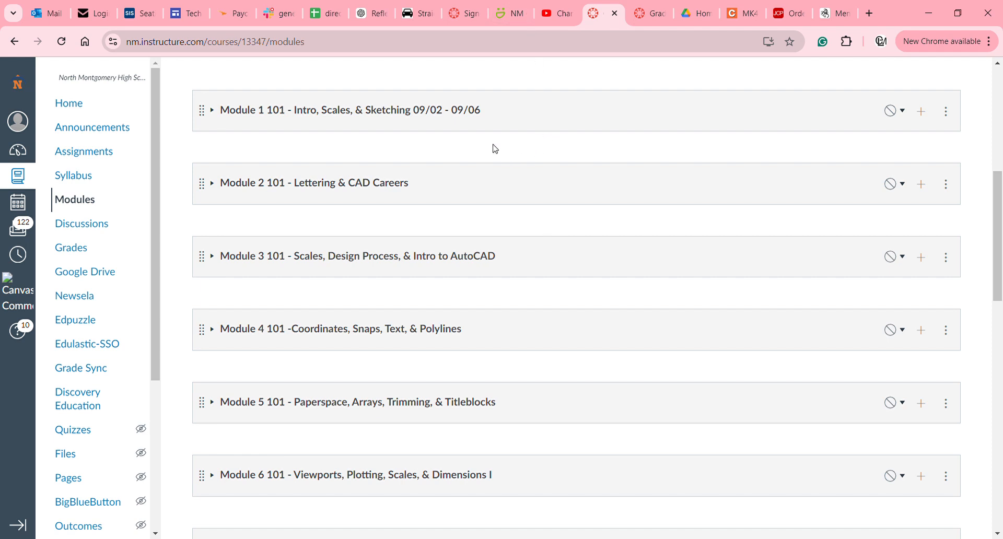
scroll(495, 148, up, 5)
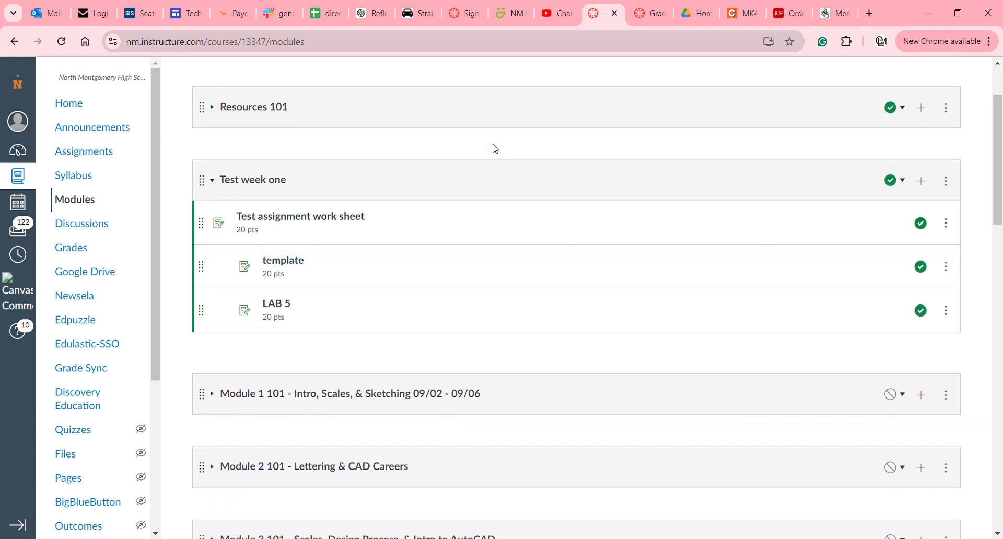
scroll(495, 148, down, 2)
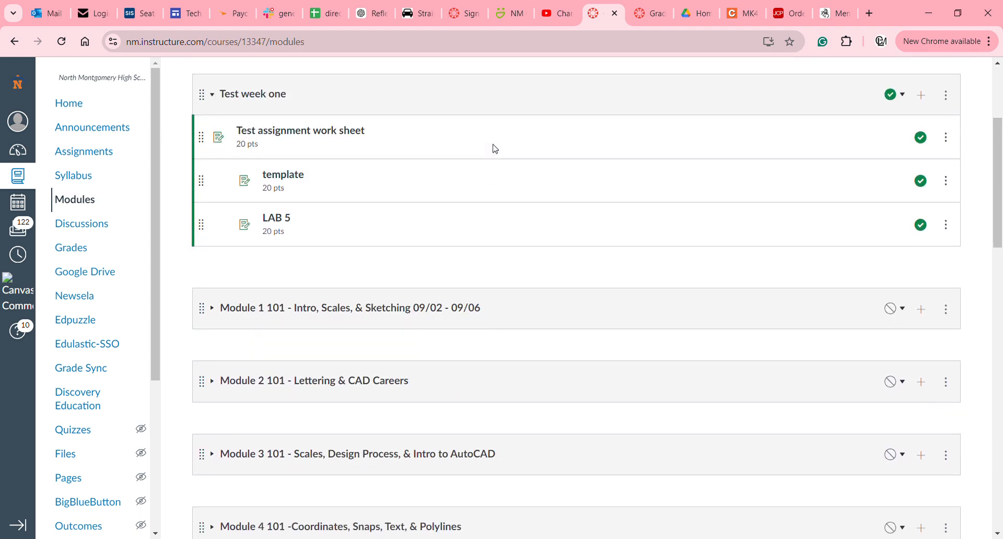